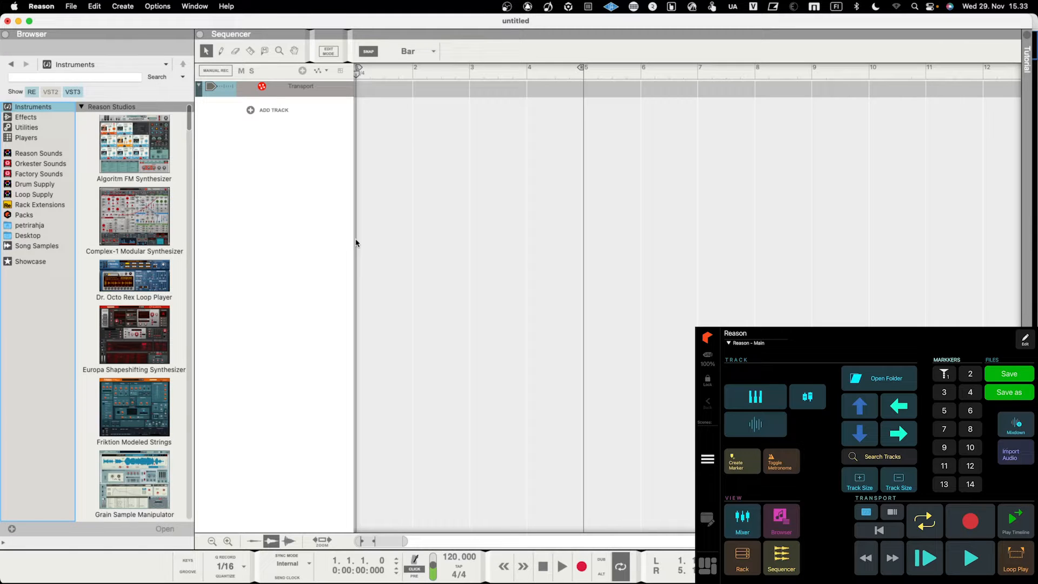
# Look through the Mixer, Rack and Sequencer views, hiding the Browser in the Rack and Sequencer
pyautogui.press('F3')
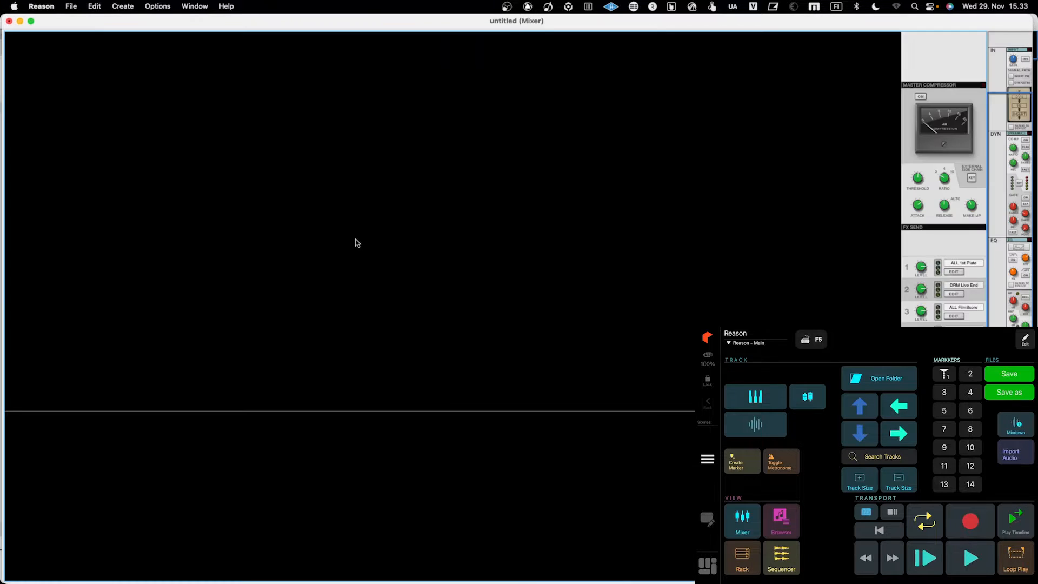
pyautogui.press('F3')
pyautogui.press('F3')
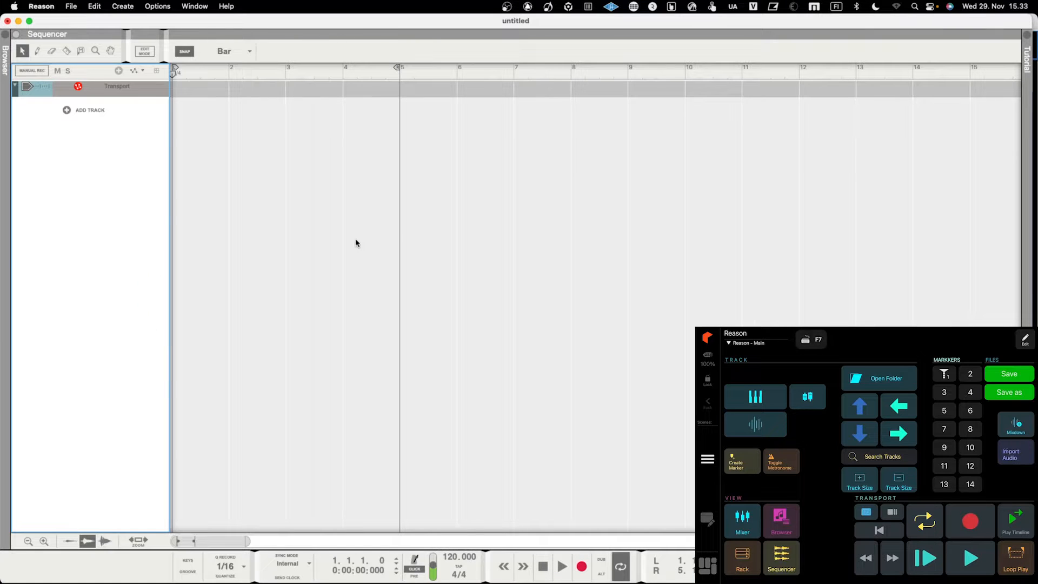
pyautogui.press('F6')
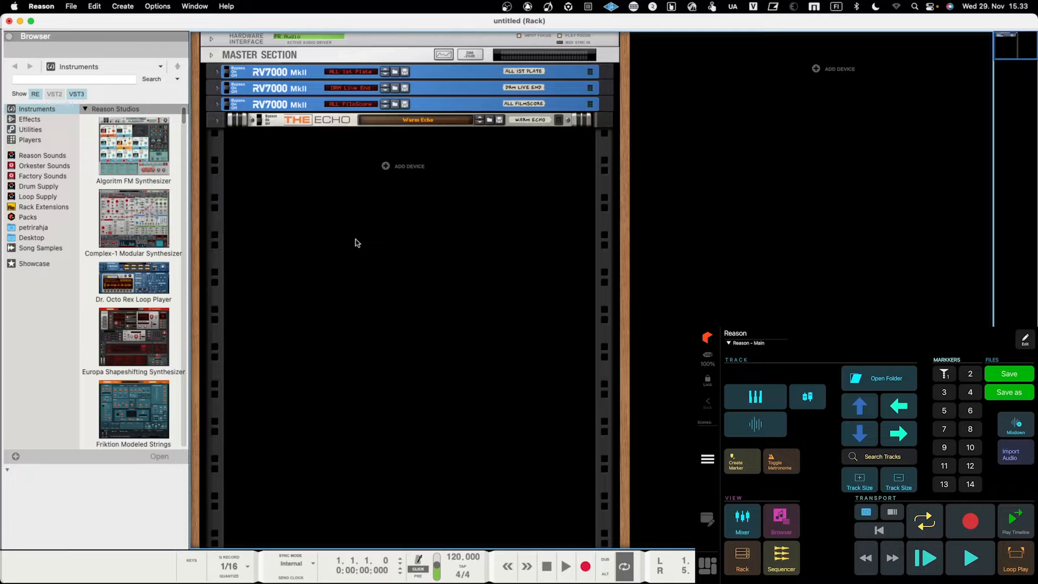
pyautogui.press('F3')
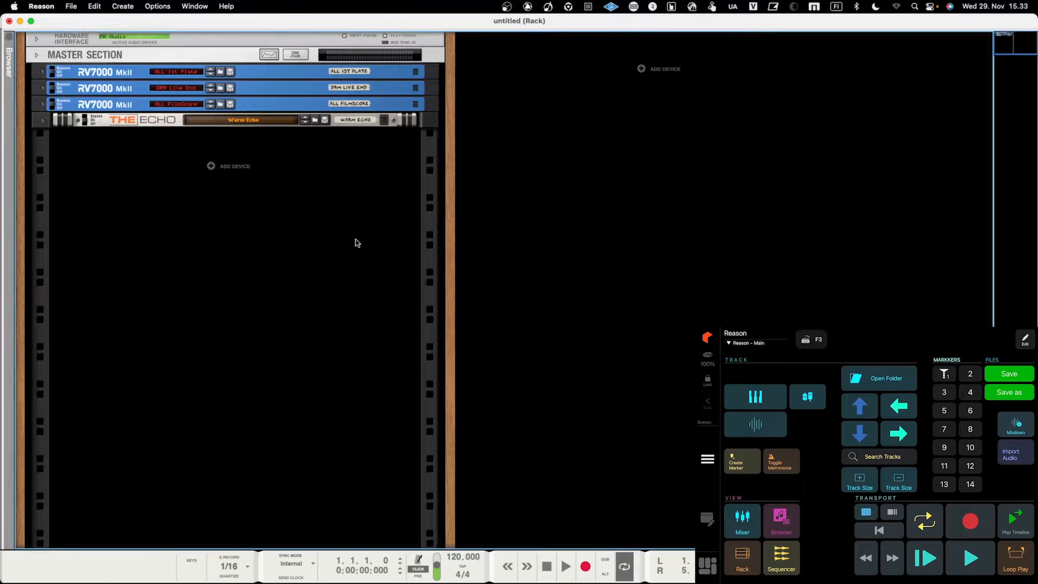
pyautogui.press('F5')
pyautogui.press('F7')
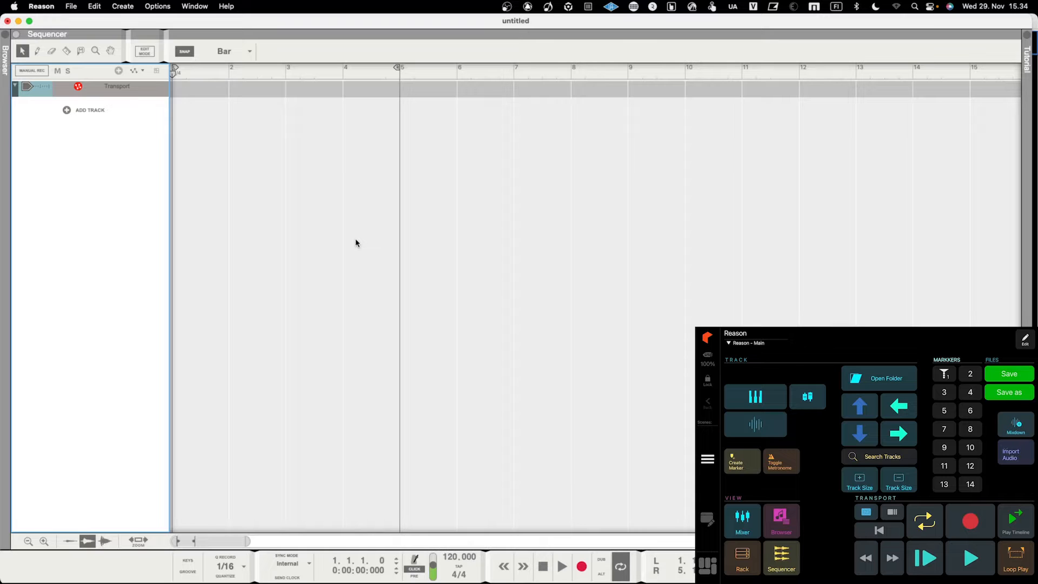
# Show the Browser in the Sequencer and add the Native Instruments plugin Massive from the Instruments list as a new track
pyautogui.press('F3')
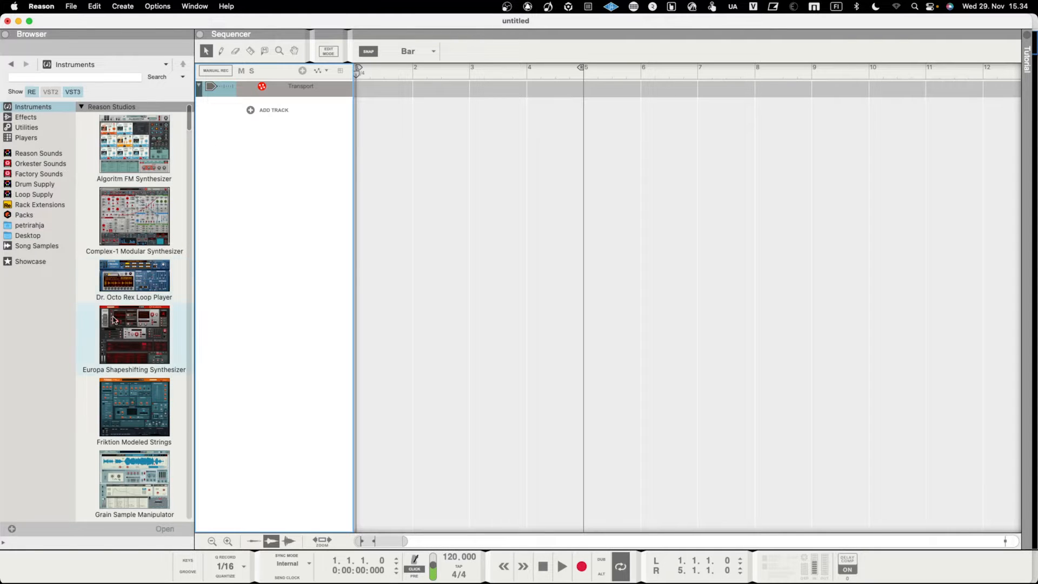
pyautogui.scroll(-20, 116, 335)
pyautogui.scroll(-10, 117, 352)
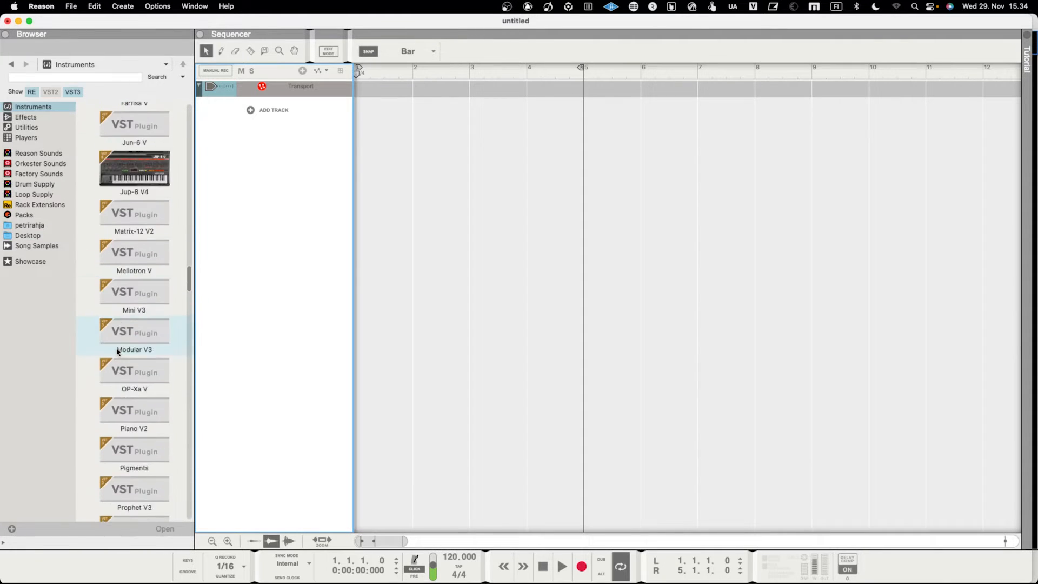
pyautogui.scroll(-1, 143, 264)
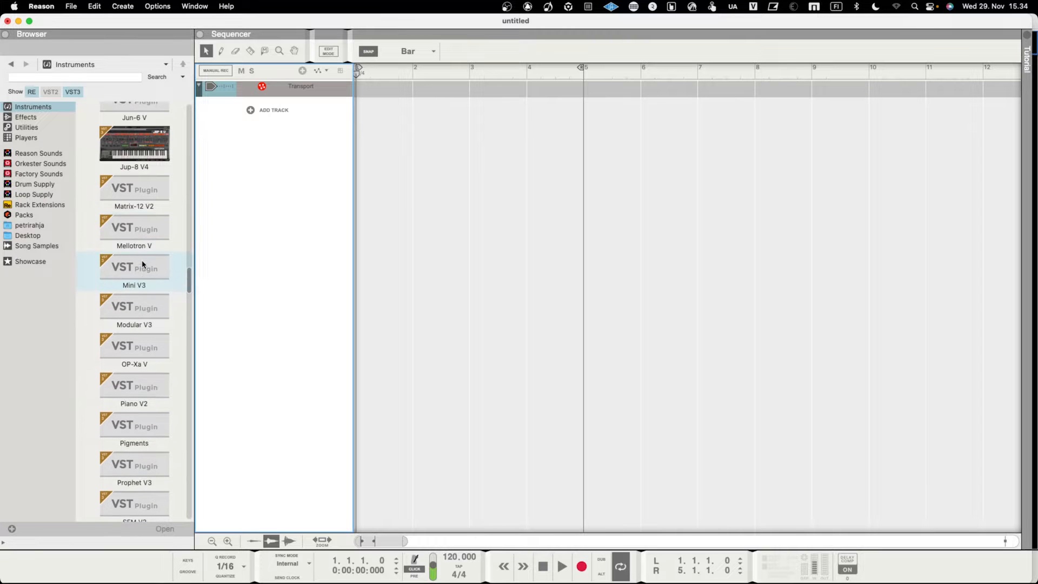
pyautogui.scroll(-15, 143, 271)
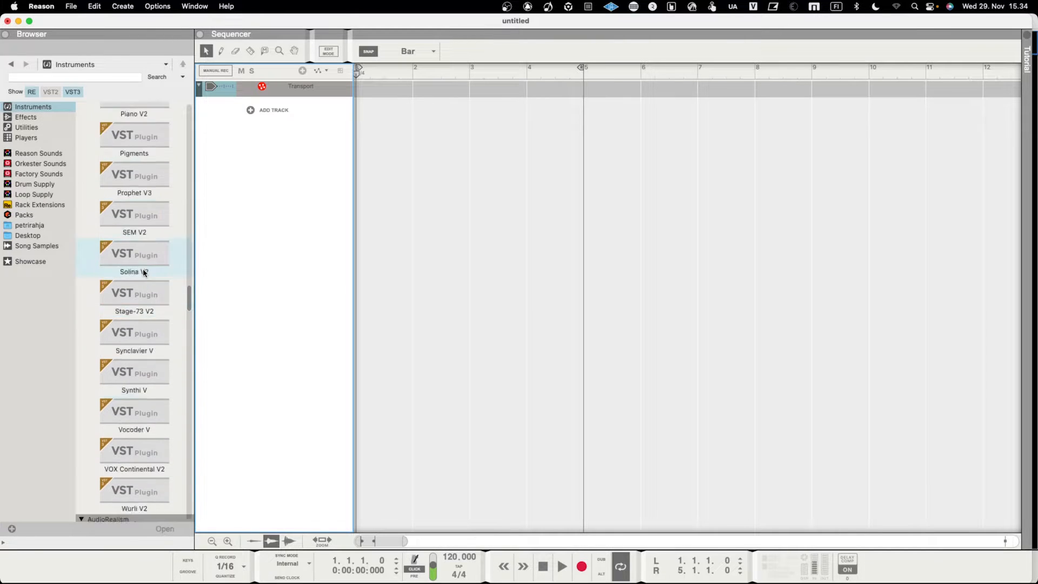
pyautogui.scroll(-1, 145, 271)
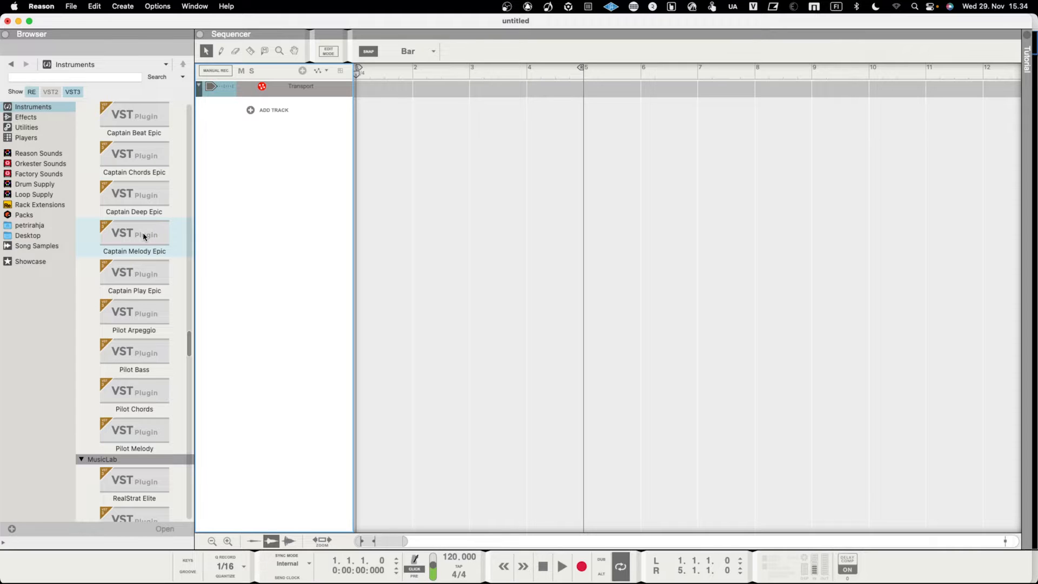
pyautogui.scroll(-10, 143, 237)
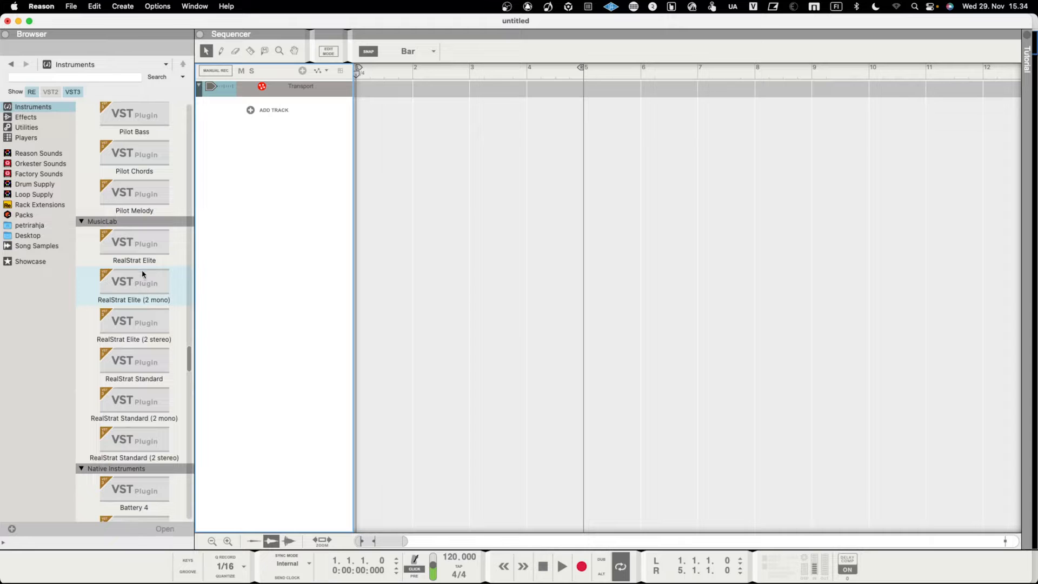
pyautogui.scroll(-3, 142, 290)
pyautogui.scroll(-12, 142, 289)
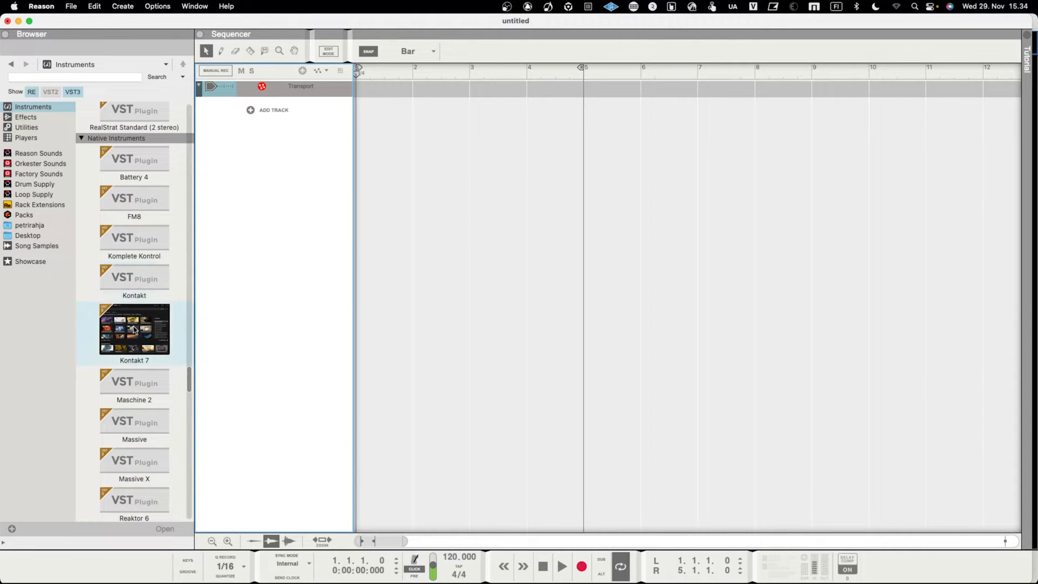
pyautogui.scroll(-7, 140, 325)
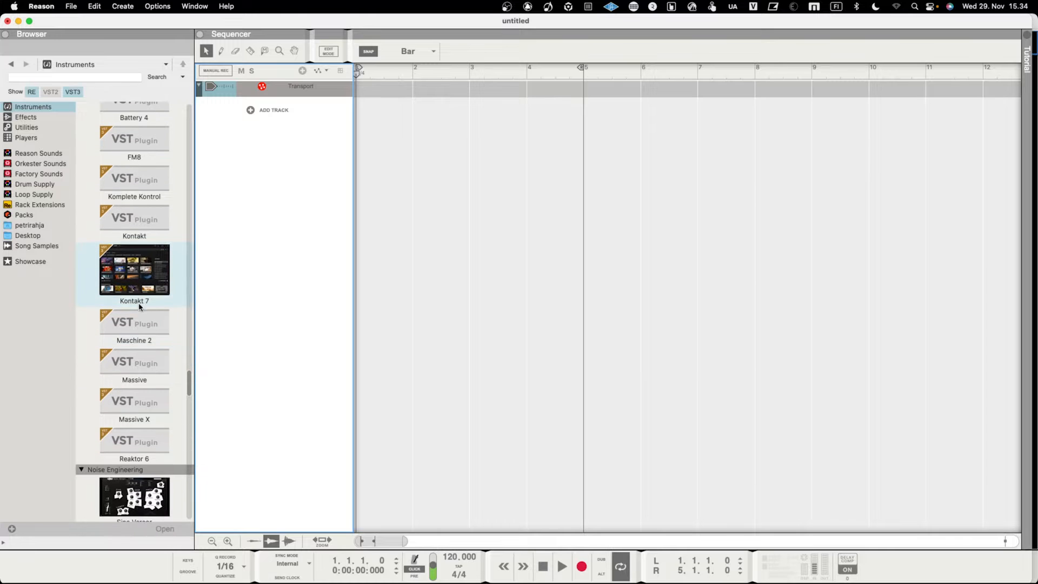
pyautogui.scroll(4, 139, 307)
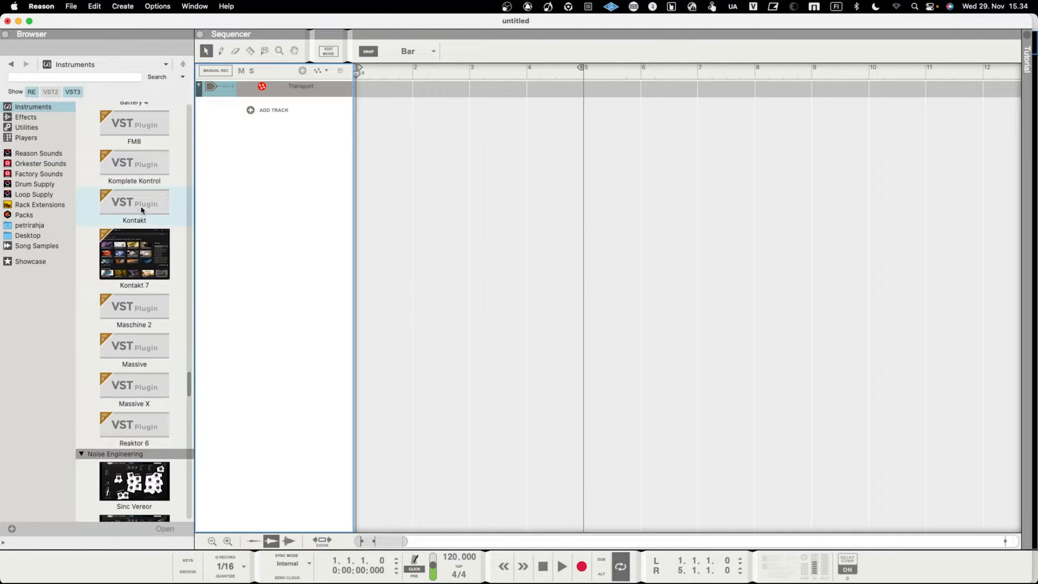
pyautogui.scroll(-5, 134, 262)
pyautogui.moveTo(135, 269); pyautogui.dragTo(304, 222)
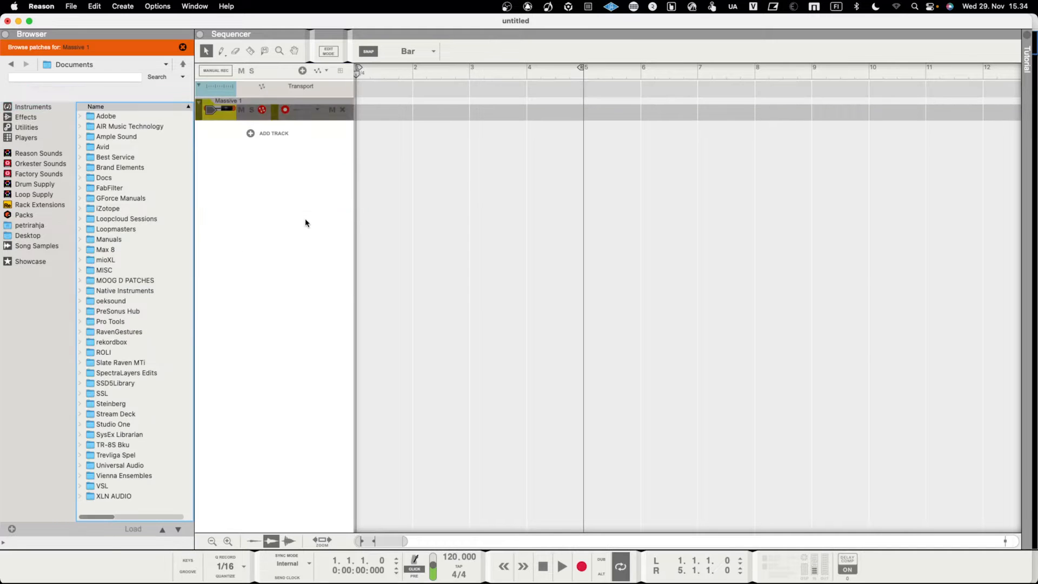
# Open the Massive 1 plugin window, capture its interface as the device thumbnail, and close the window
pyautogui.click(229, 112)
pyautogui.moveTo(292, 34); pyautogui.dragTo(743, 52)
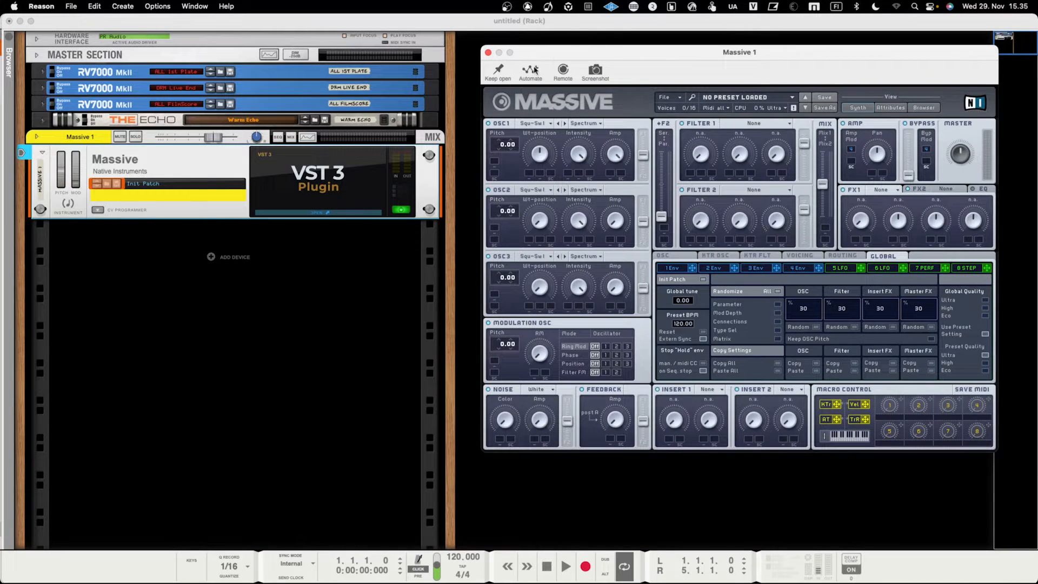
pyautogui.moveTo(571, 52); pyautogui.dragTo(450, 61)
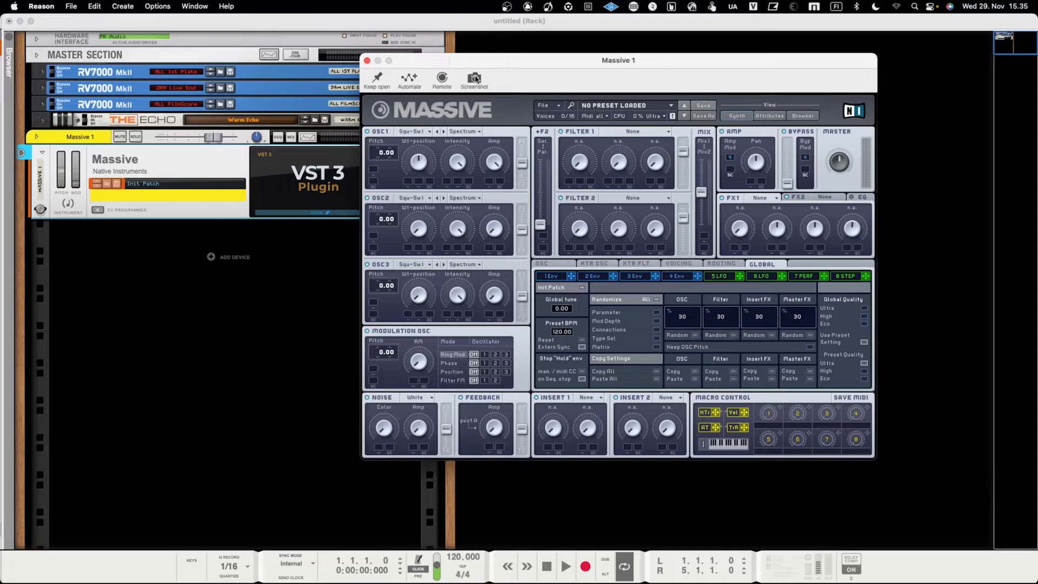
pyautogui.moveTo(476, 61); pyautogui.dragTo(482, 60)
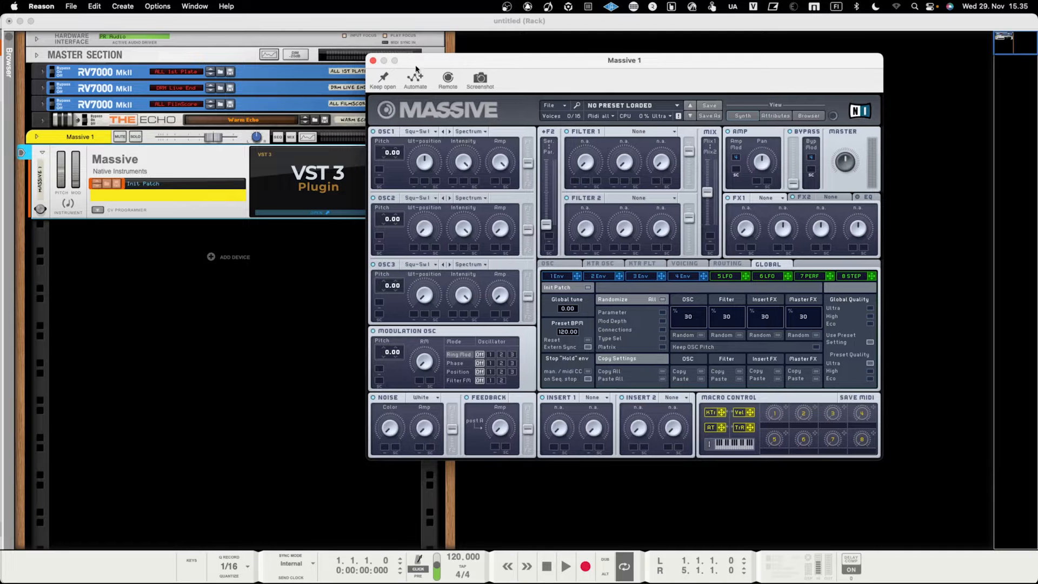
pyautogui.click(373, 61)
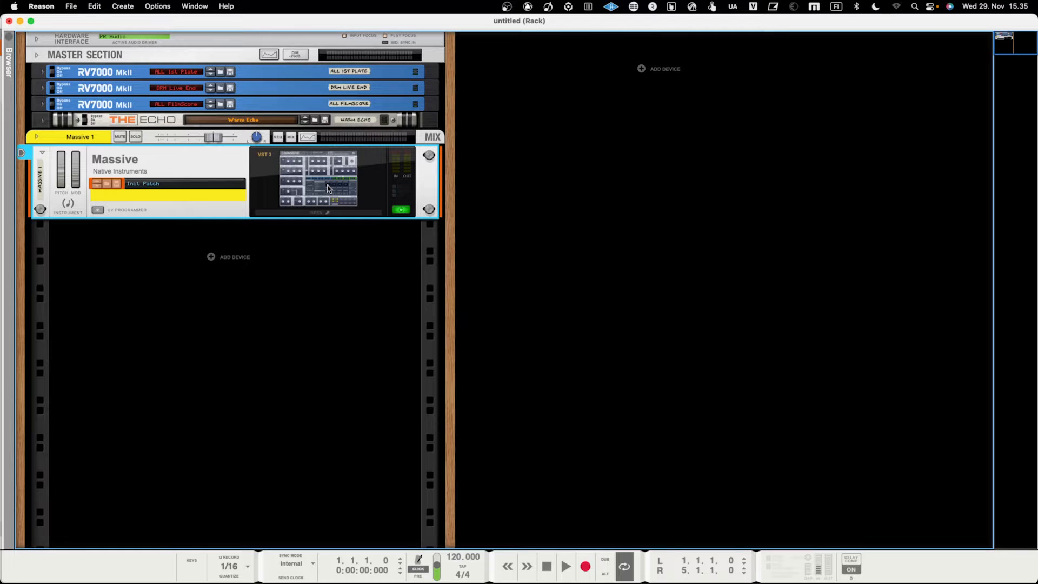
# Return to the Sequencer and examine the thumbnails of Massive and the other instruments in the Browser's Instruments list
pyautogui.press('F7')
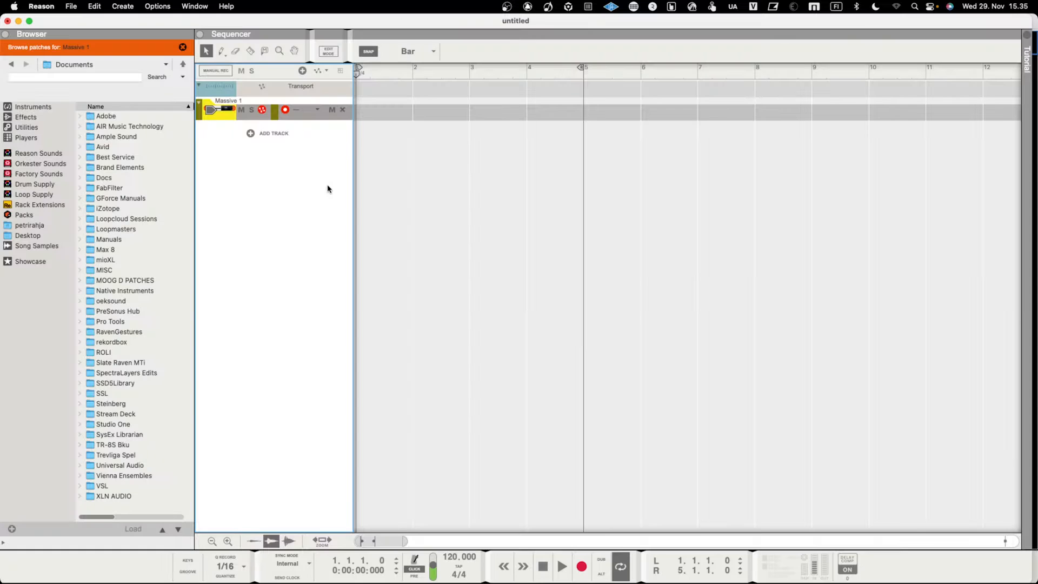
pyautogui.click(49, 108)
pyautogui.scroll(-15, 92, 246)
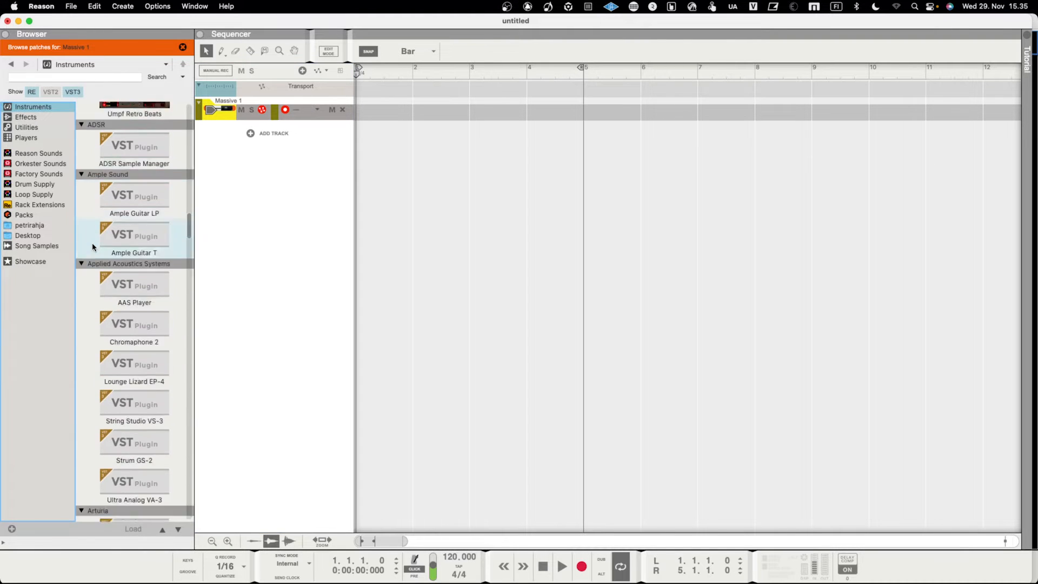
pyautogui.scroll(-15, 92, 246)
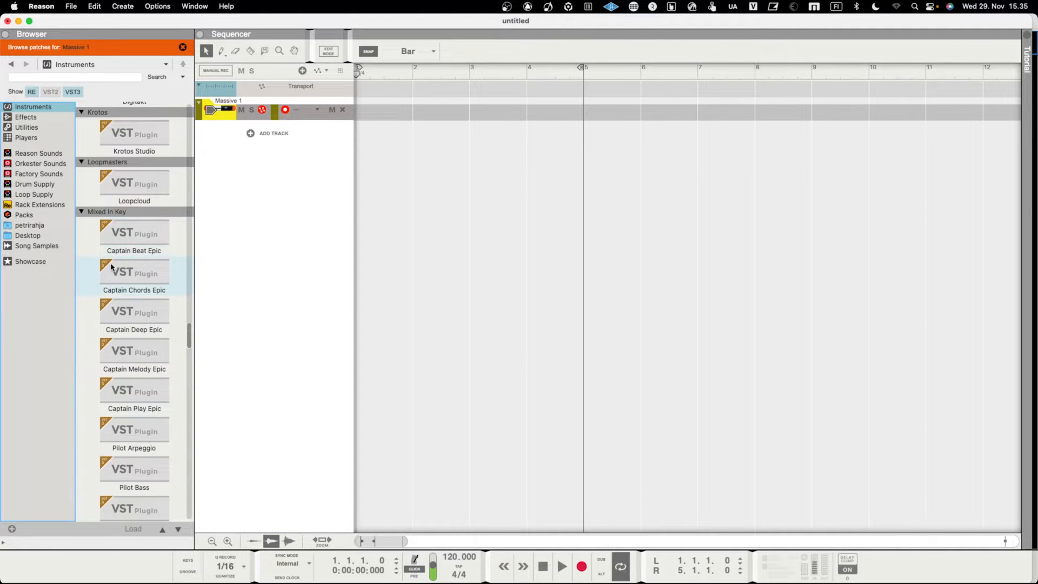
pyautogui.scroll(-15, 112, 266)
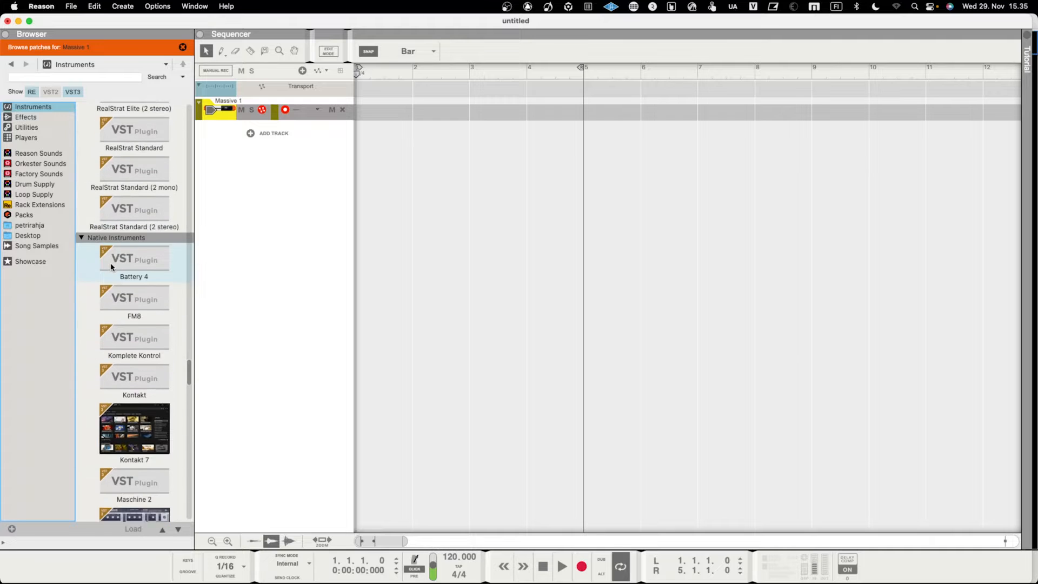
pyautogui.scroll(-5, 111, 267)
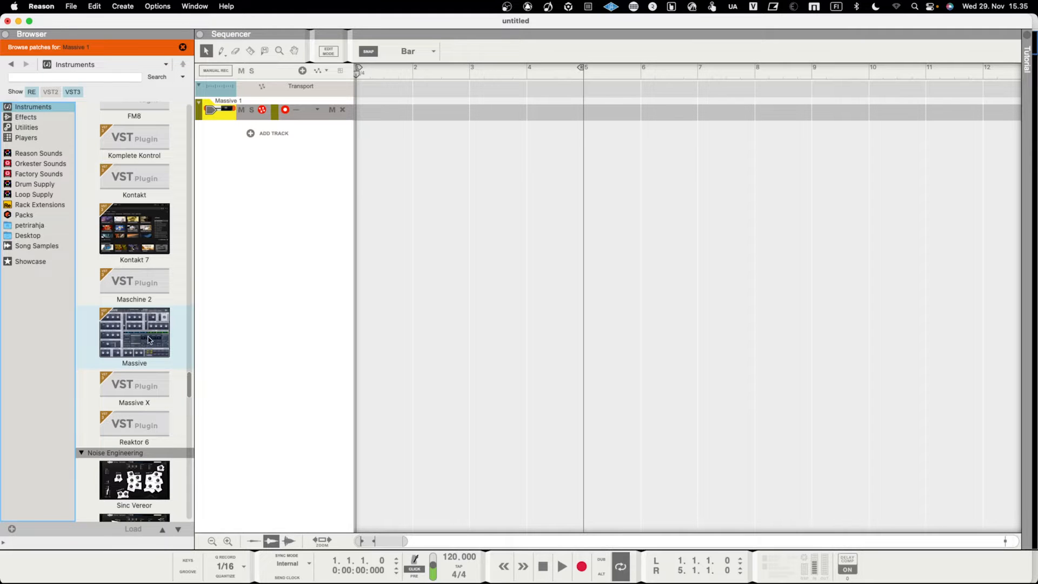
pyautogui.scroll(-1, 135, 370)
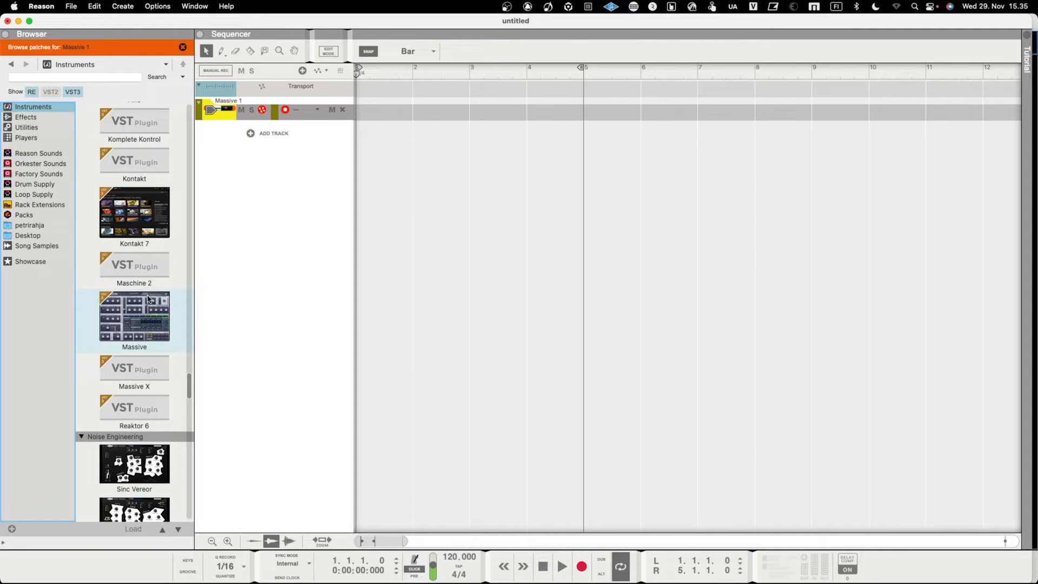
pyautogui.scroll(-1, 151, 324)
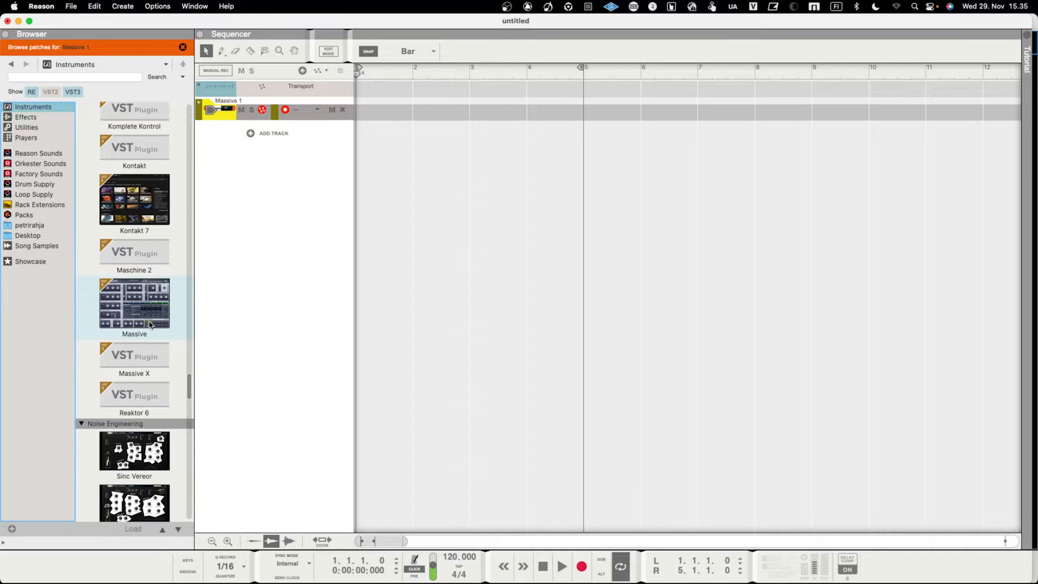
pyautogui.scroll(15, 147, 306)
pyautogui.scroll(20, 147, 270)
pyautogui.scroll(15, 169, 260)
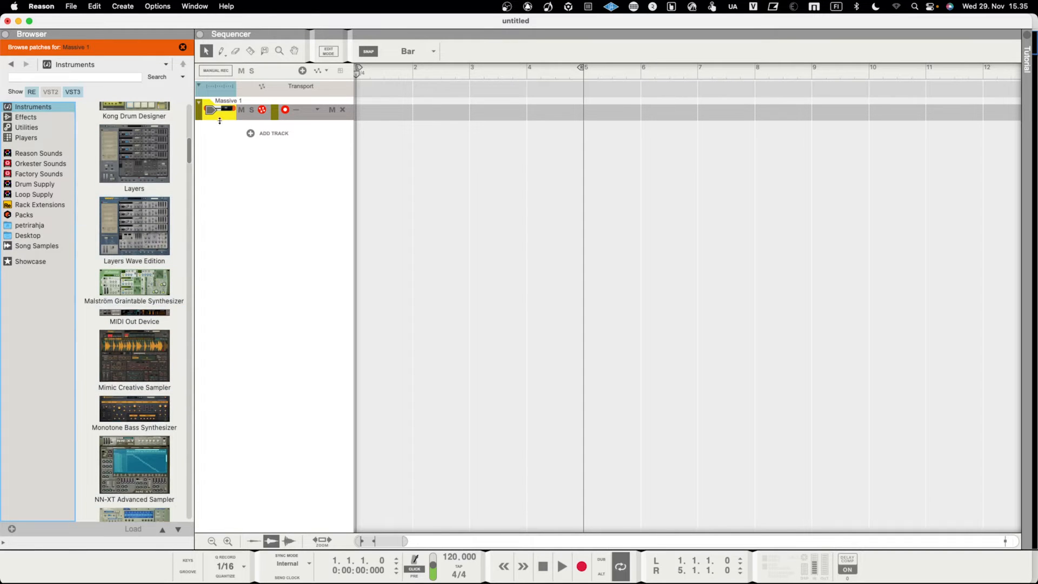
pyautogui.scroll(-9, 145, 213)
pyautogui.scroll(-20, 145, 212)
pyautogui.scroll(-3, 149, 296)
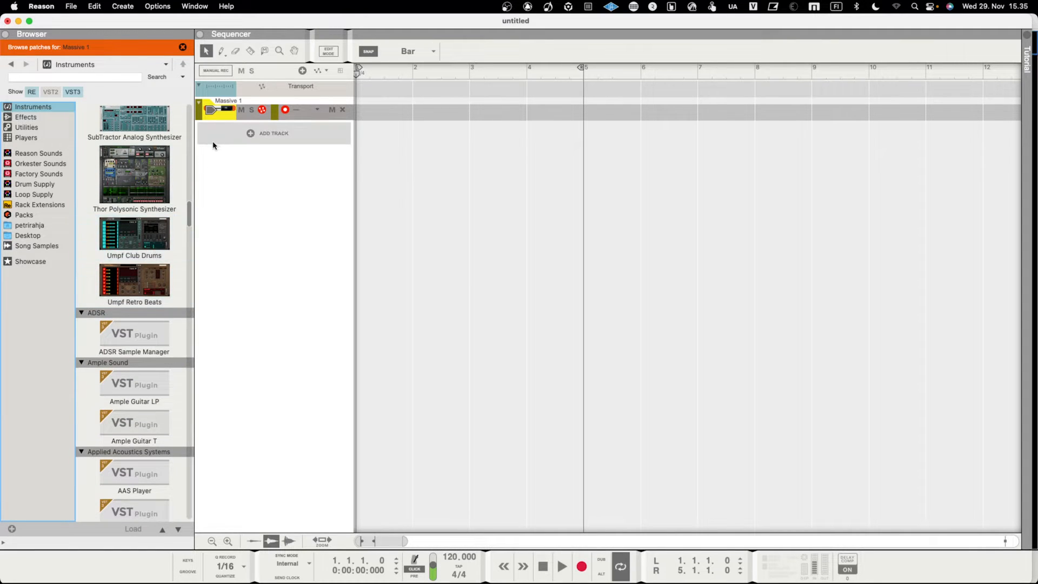
# Remove the Massive 1 track together with its device from the sequencer
pyautogui.click(226, 119)
pyautogui.rightClick(227, 114)
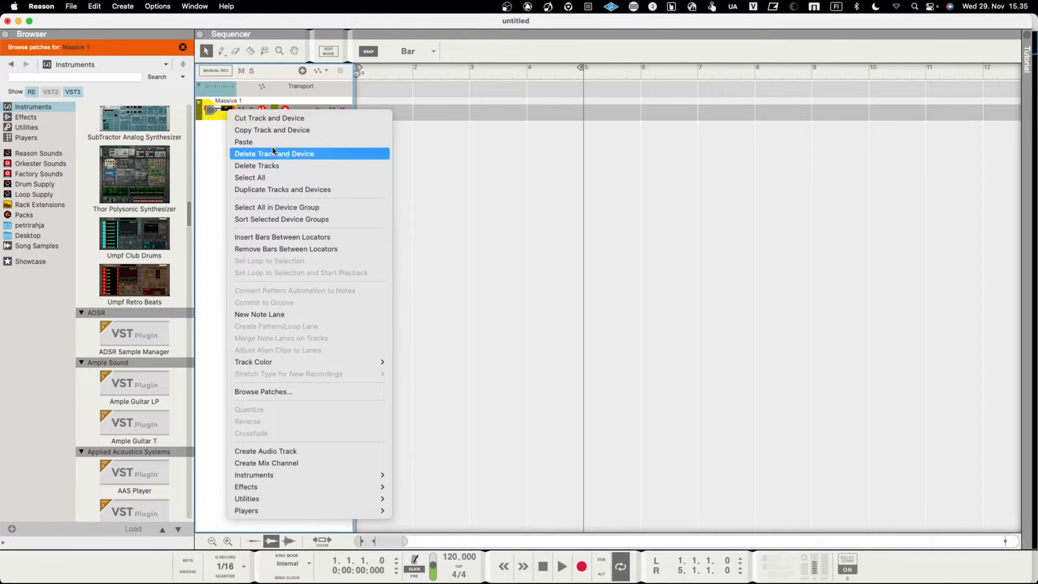
pyautogui.click(275, 118)
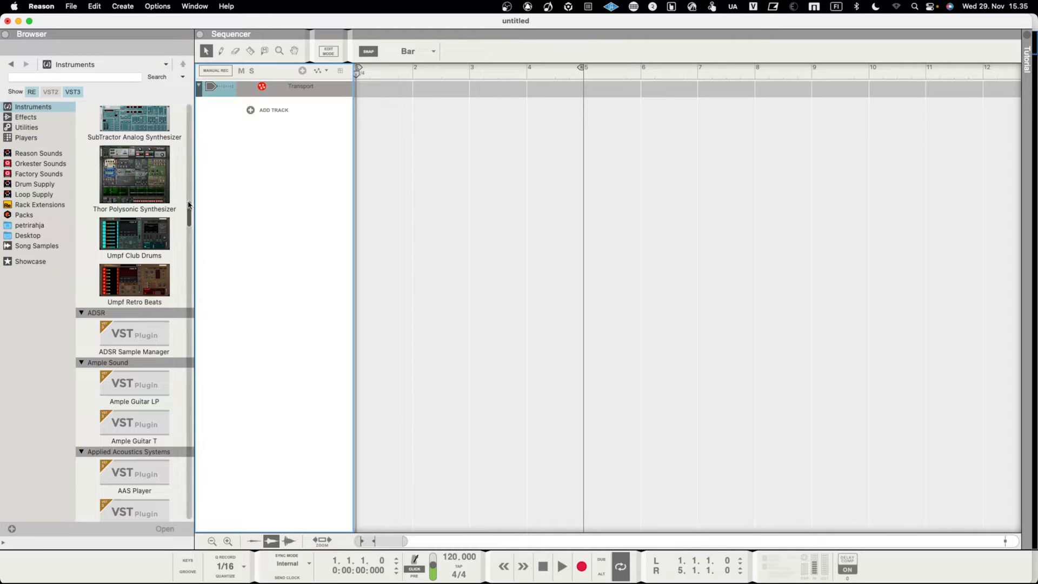
# Search the instruments for "kon" to add Kontakt 7 as a new track, and open its plugin window
pyautogui.click(117, 77)
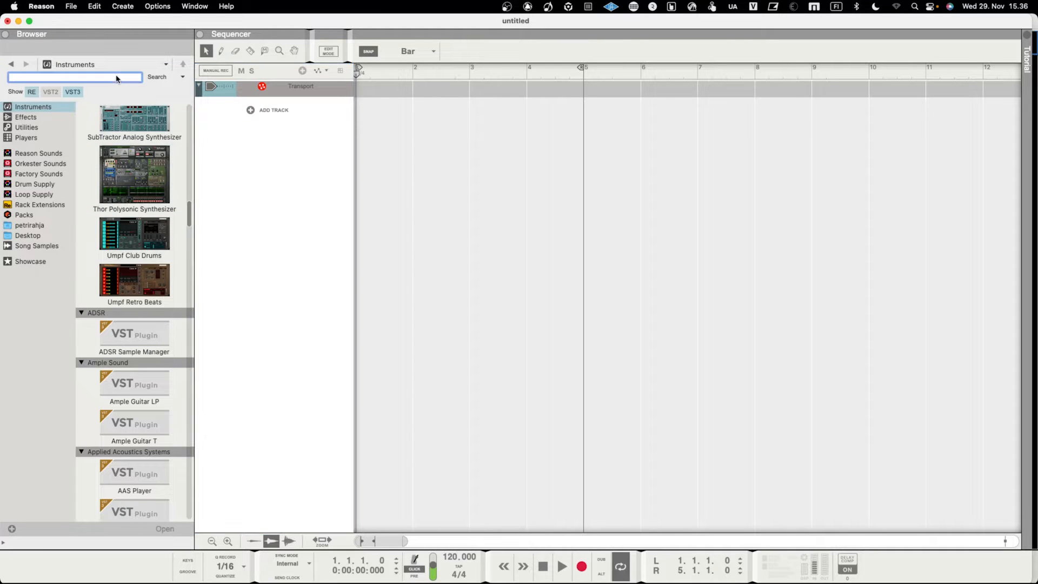
pyautogui.write('kon')
pyautogui.press('Return')
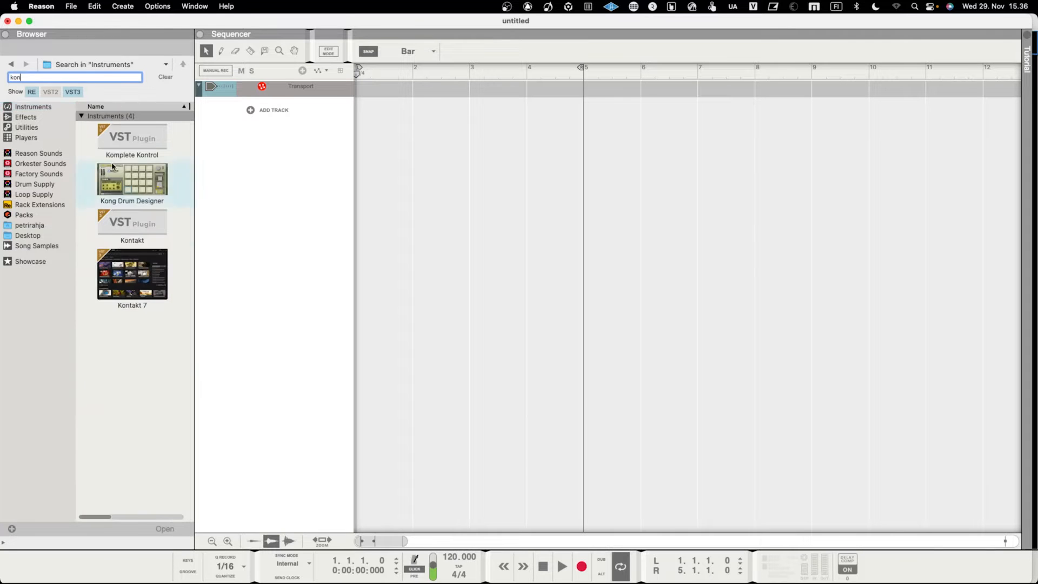
pyautogui.moveTo(119, 279); pyautogui.dragTo(297, 181)
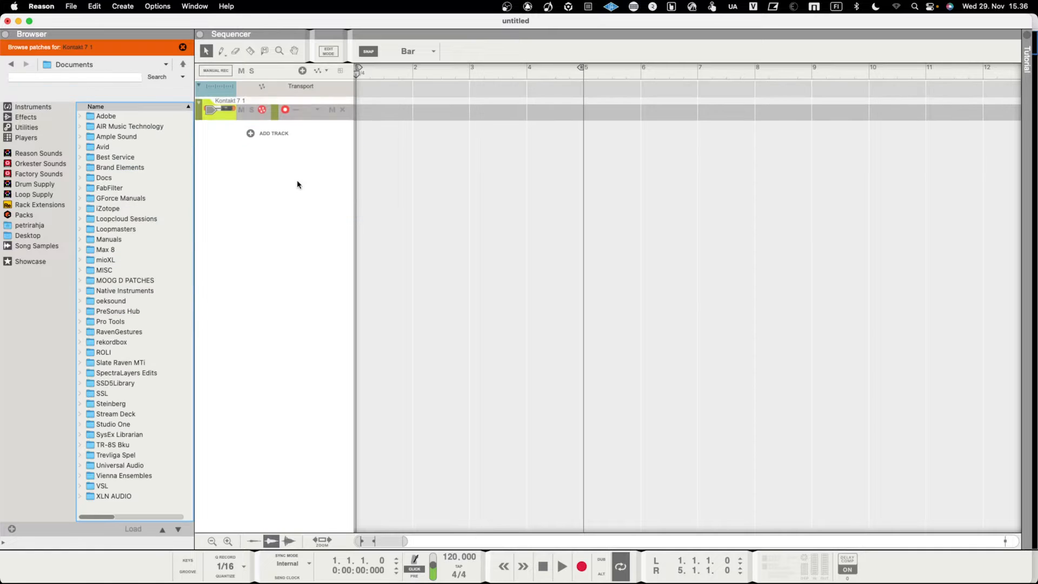
pyautogui.click(230, 110)
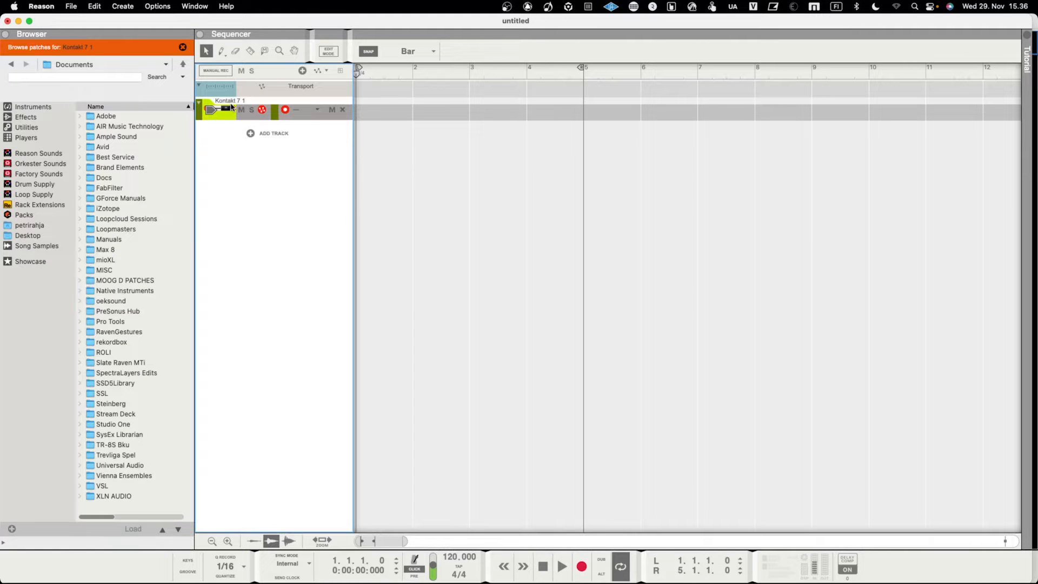
pyautogui.doubleClick(231, 109)
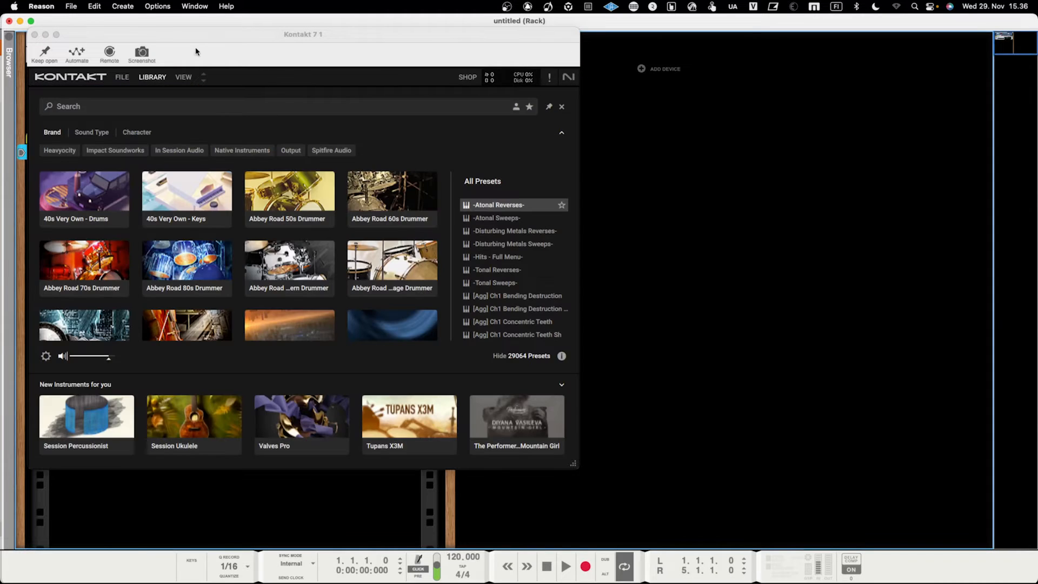
# Examine the instruments available in Kontakt 7's library after moving the plugin window clear of the device
pyautogui.moveTo(154, 39); pyautogui.dragTo(430, 45)
pyautogui.scroll(-4, 475, 252)
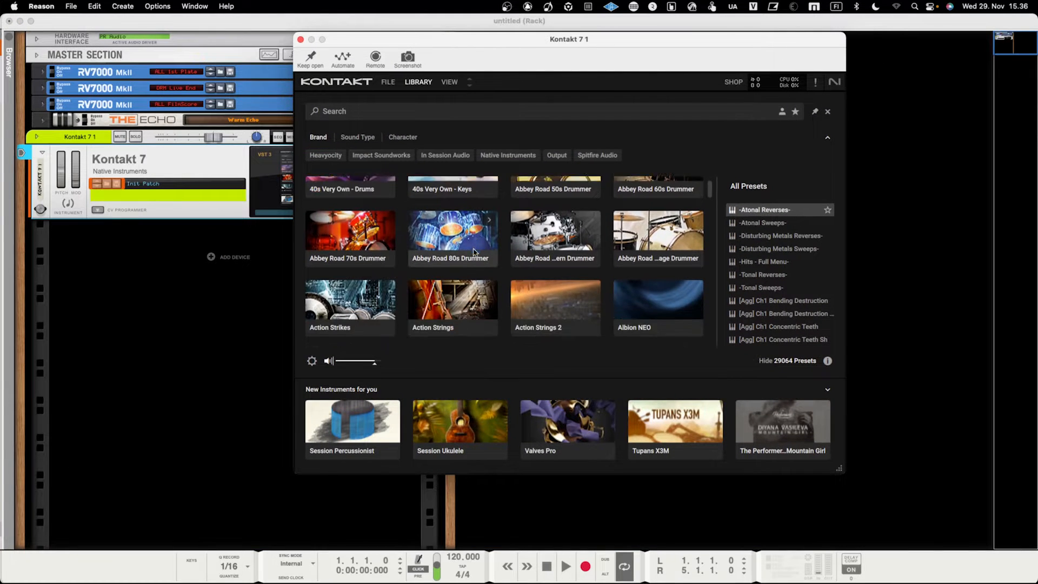
pyautogui.scroll(-5, 475, 252)
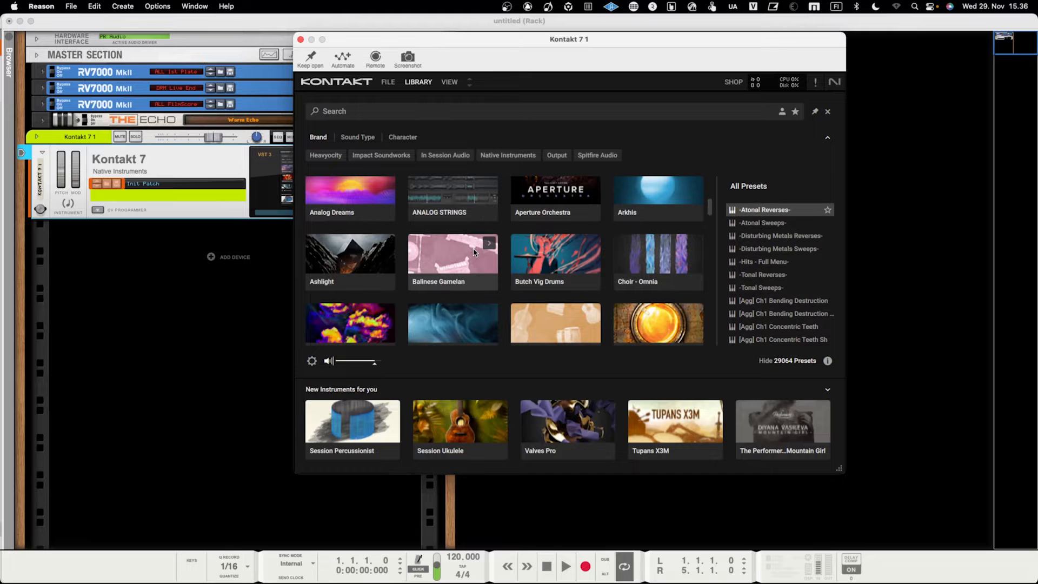
pyautogui.scroll(-1, 469, 277)
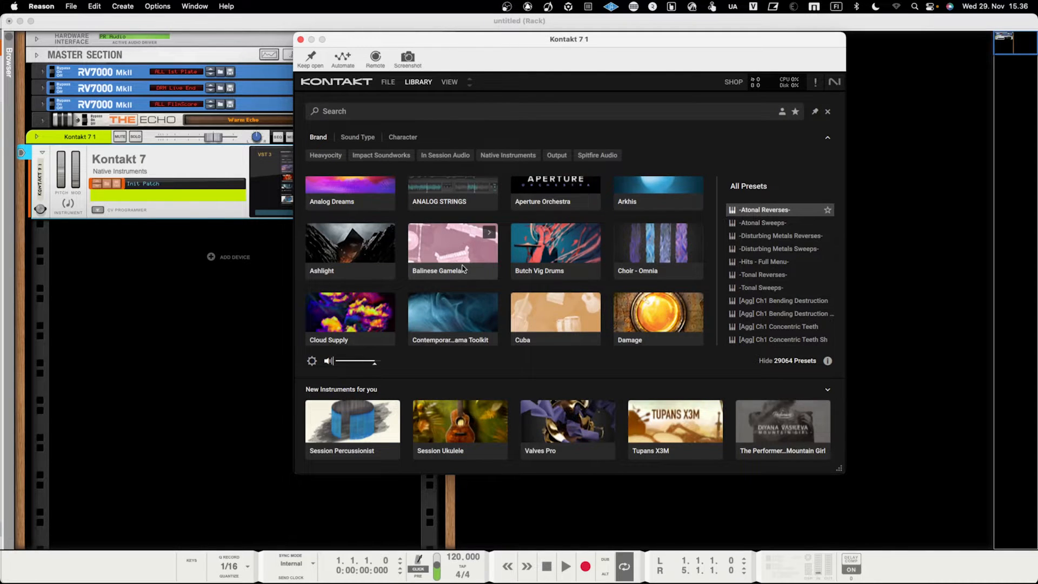
pyautogui.scroll(-2, 452, 297)
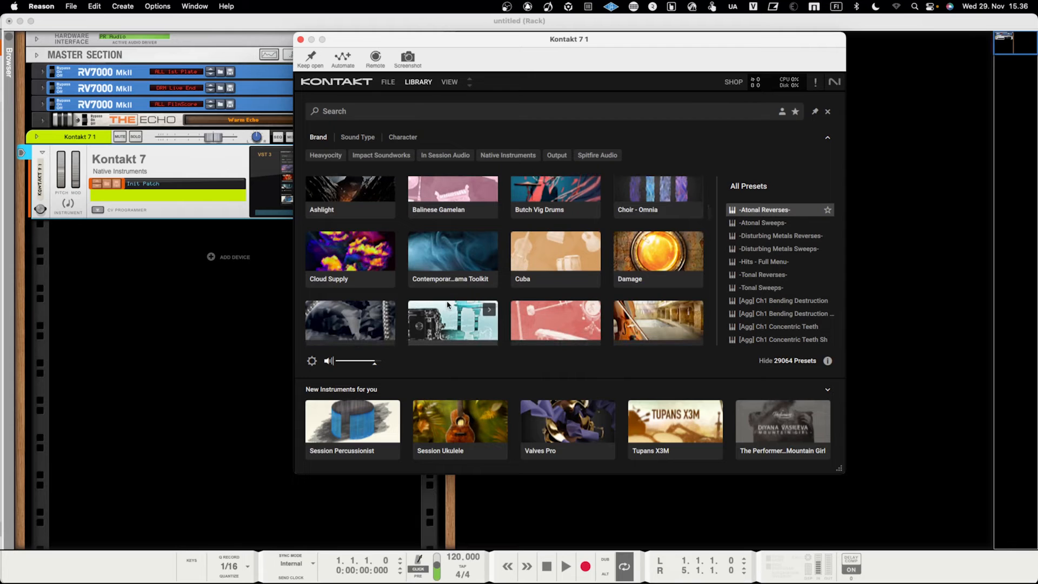
pyautogui.scroll(-2, 446, 305)
pyautogui.scroll(10, 447, 304)
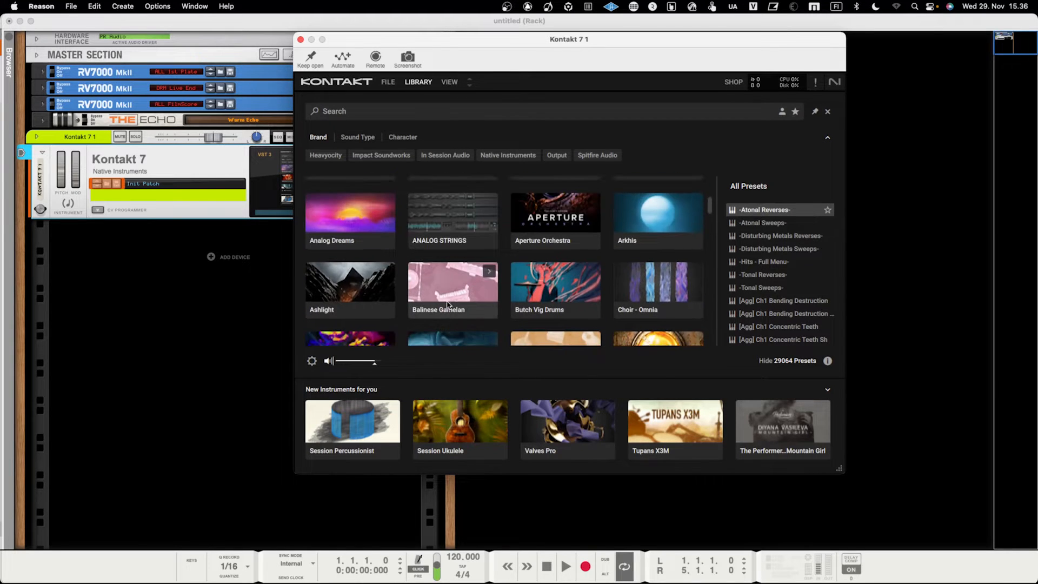
pyautogui.scroll(-1, 446, 305)
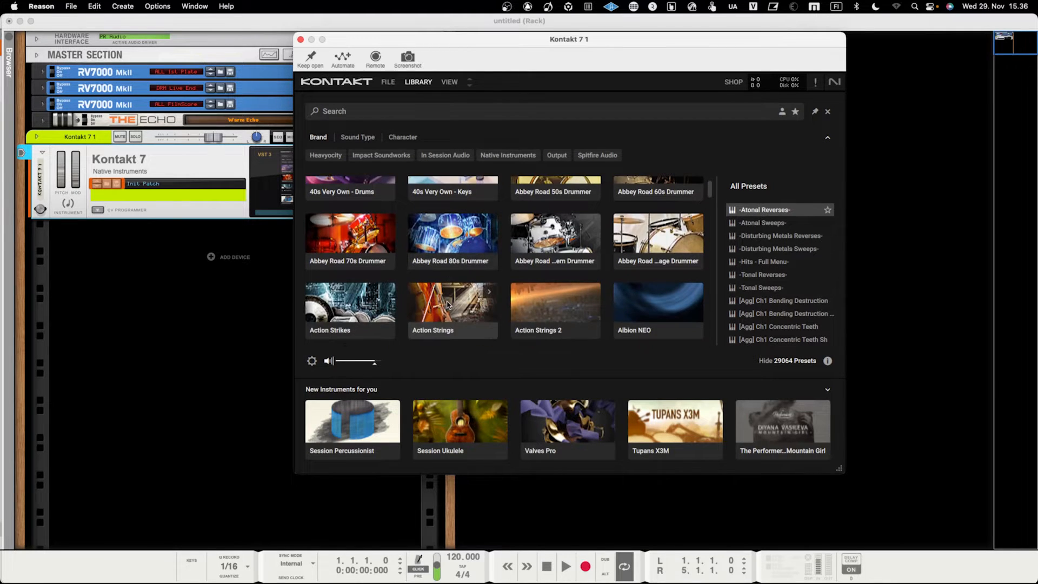
pyautogui.scroll(1, 447, 304)
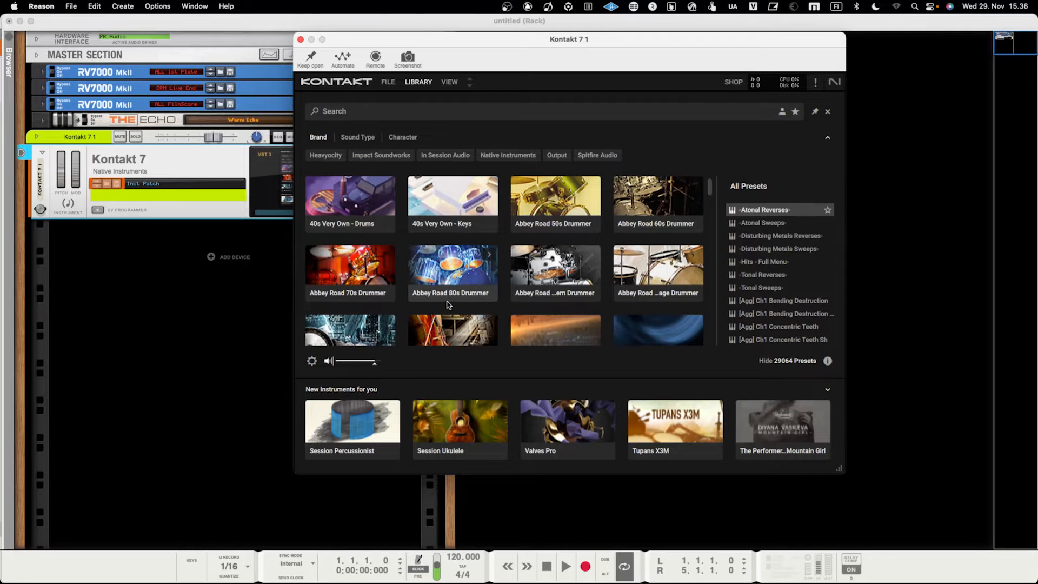
pyautogui.scroll(-5, 446, 304)
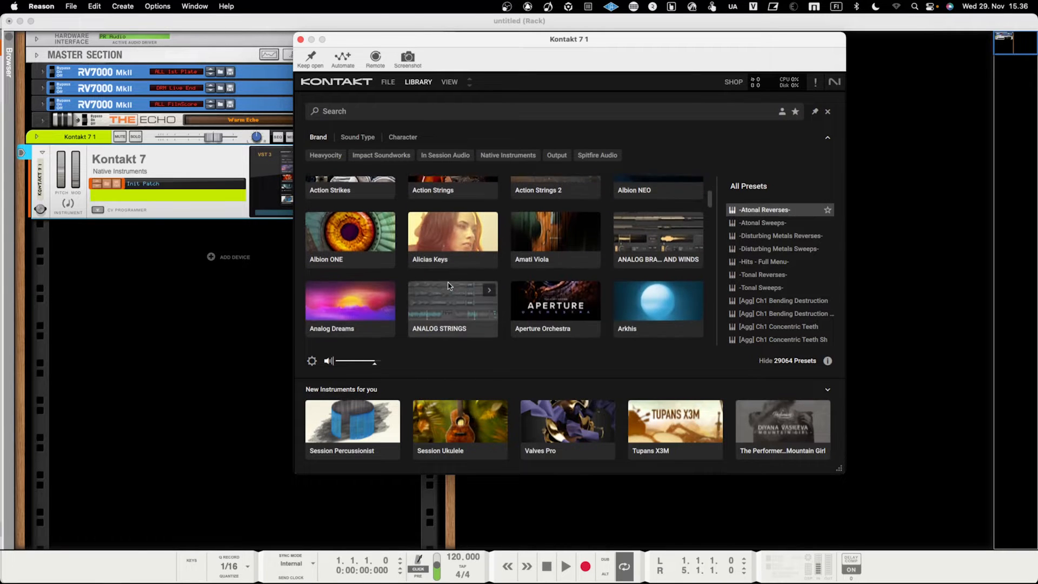
# Load the Alicias Keys instrument from the Kontakt library and move the plugin window away from the device
pyautogui.click(451, 251)
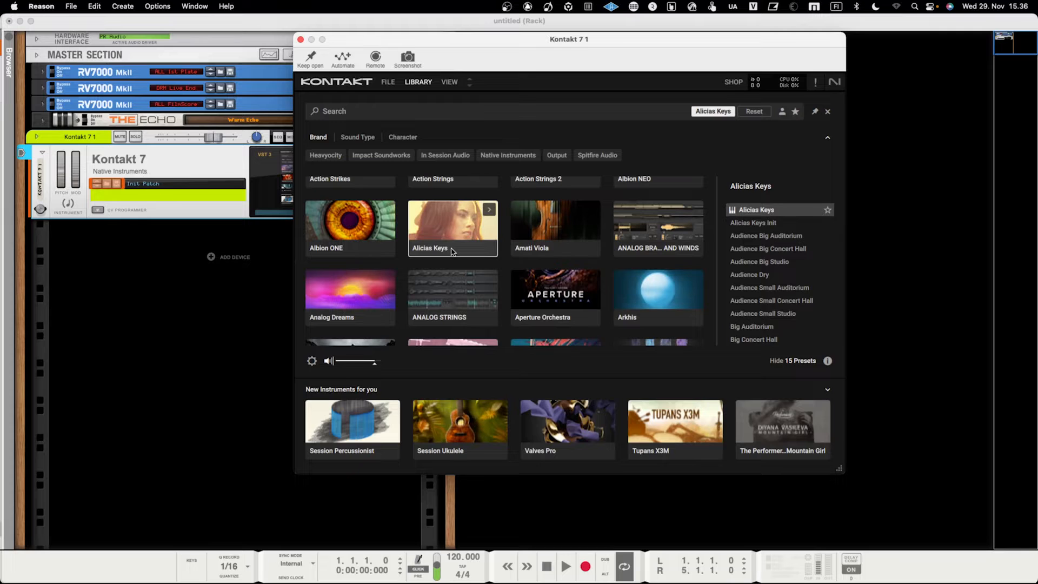
pyautogui.doubleClick(757, 211)
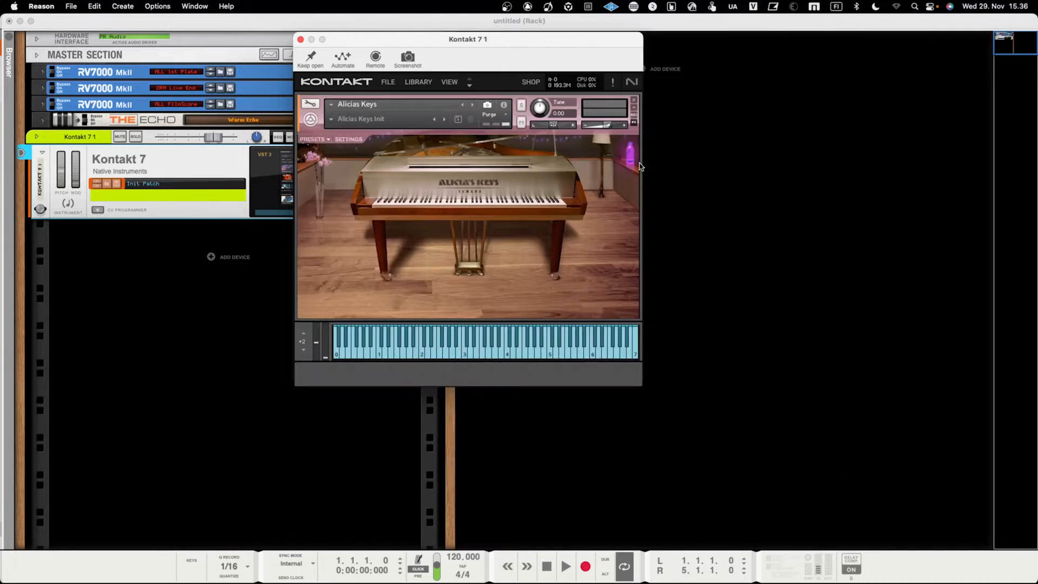
pyautogui.moveTo(518, 44); pyautogui.dragTo(594, 78)
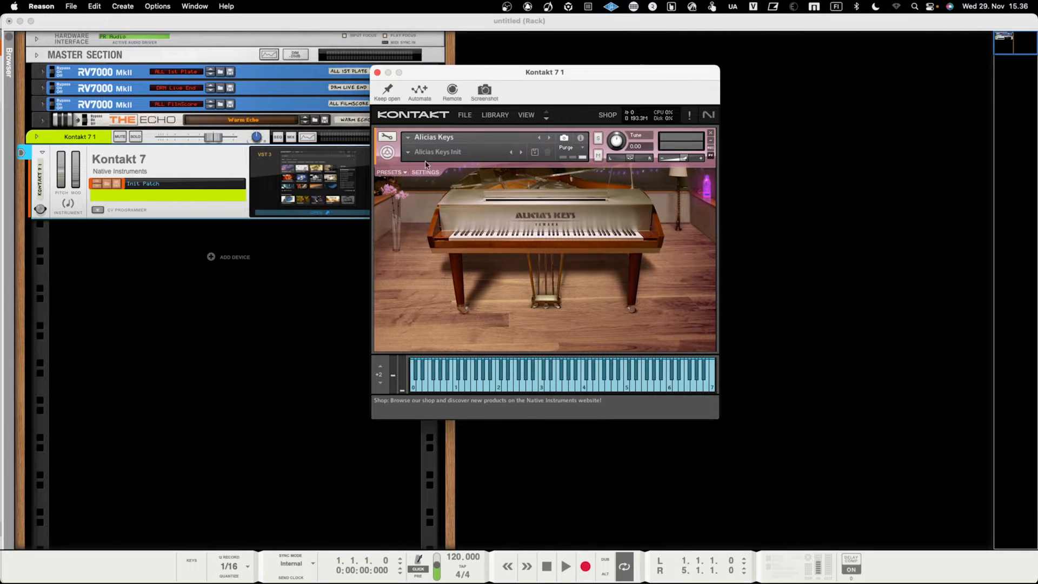
# Browse patches for the Kontakt 7 device and look in the Reason 12 Presets folder inside the home folder's Music folder
pyautogui.click(157, 187)
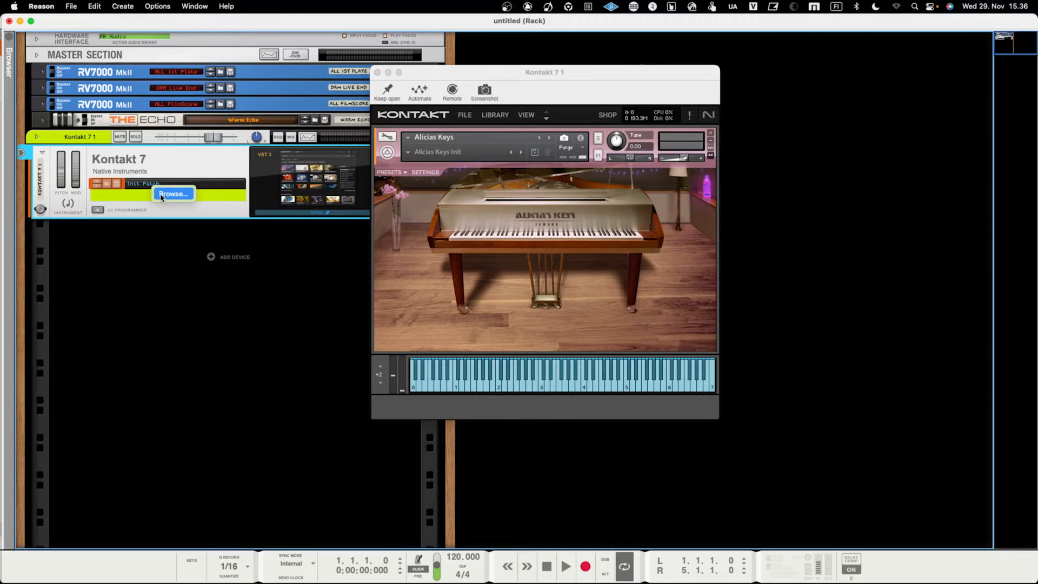
pyautogui.click(160, 194)
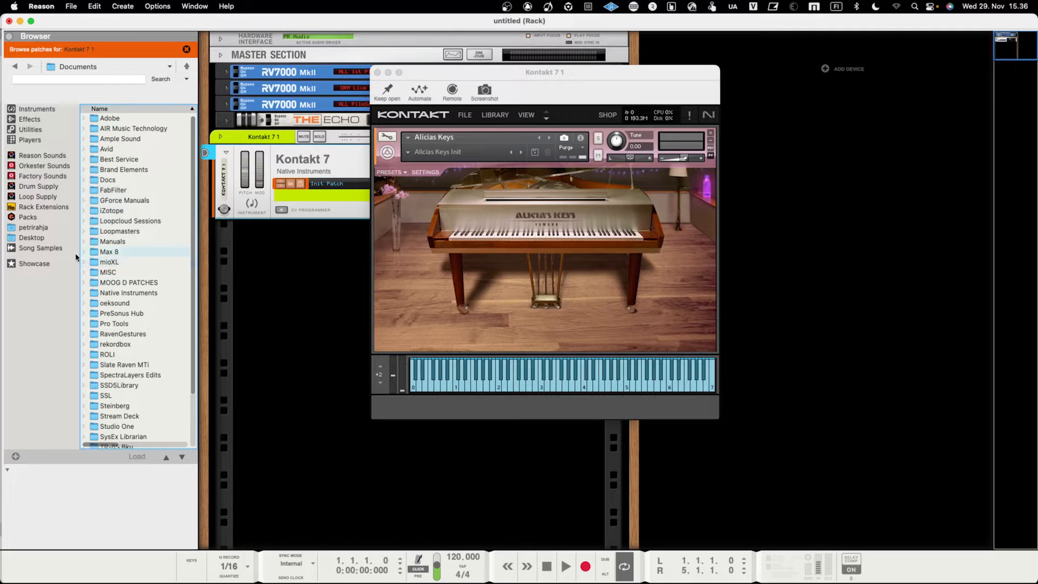
pyautogui.scroll(-3, 105, 181)
pyautogui.scroll(3, 106, 181)
pyautogui.click(91, 65)
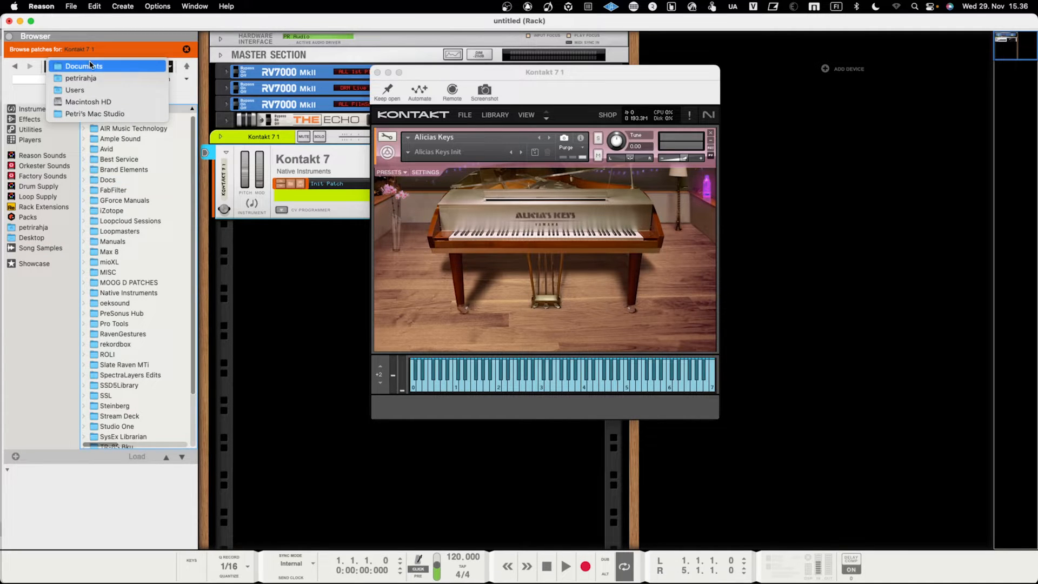
pyautogui.click(82, 78)
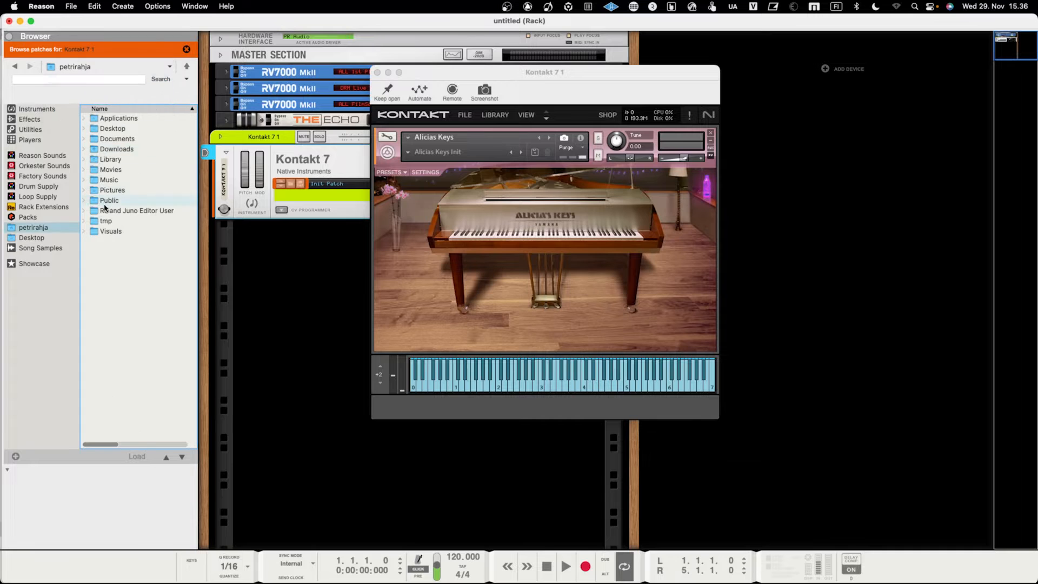
pyautogui.doubleClick(121, 180)
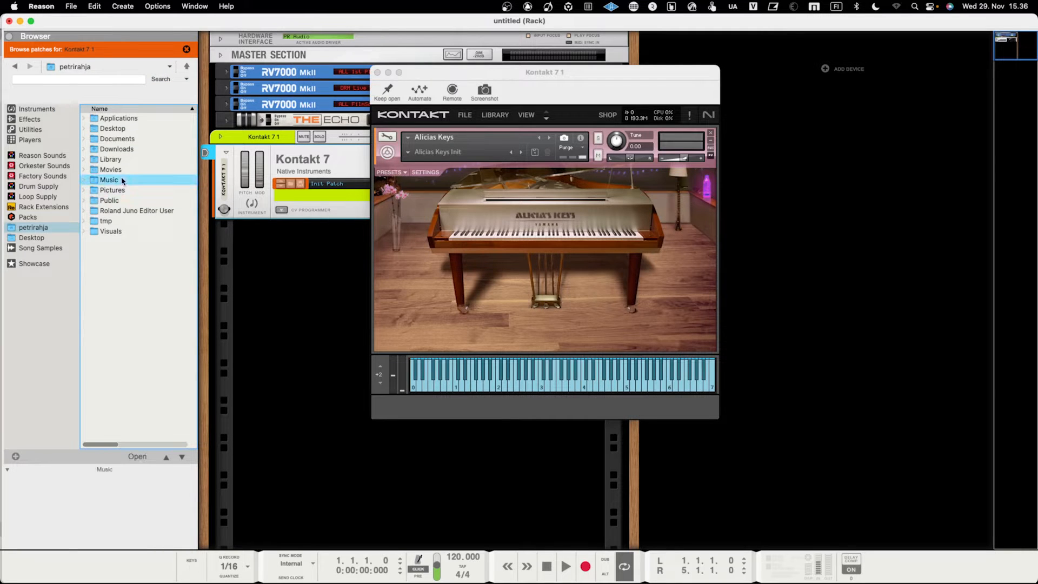
pyautogui.doubleClick(129, 324)
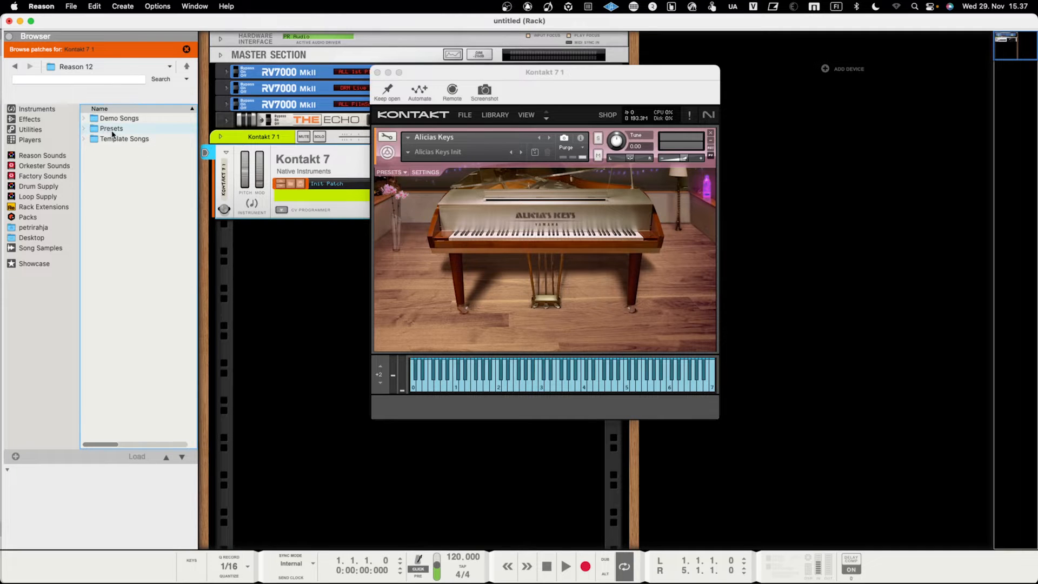
pyautogui.doubleClick(113, 129)
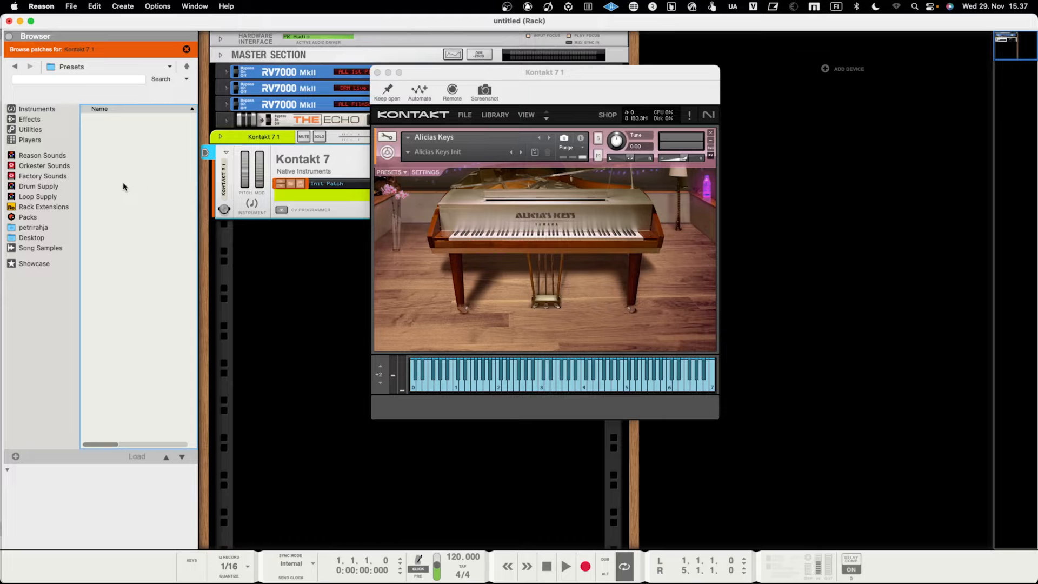
# Start saving the Kontakt 7 patch and choose the Music > Reason 12 > Presets folder as its destination
pyautogui.moveTo(415, 75); pyautogui.dragTo(484, 67)
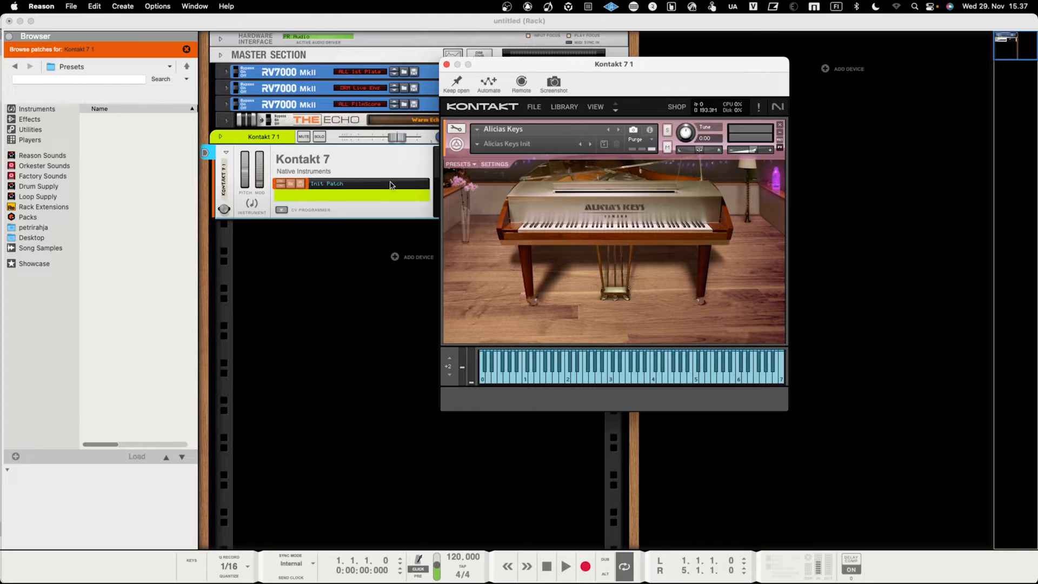
pyautogui.click(301, 186)
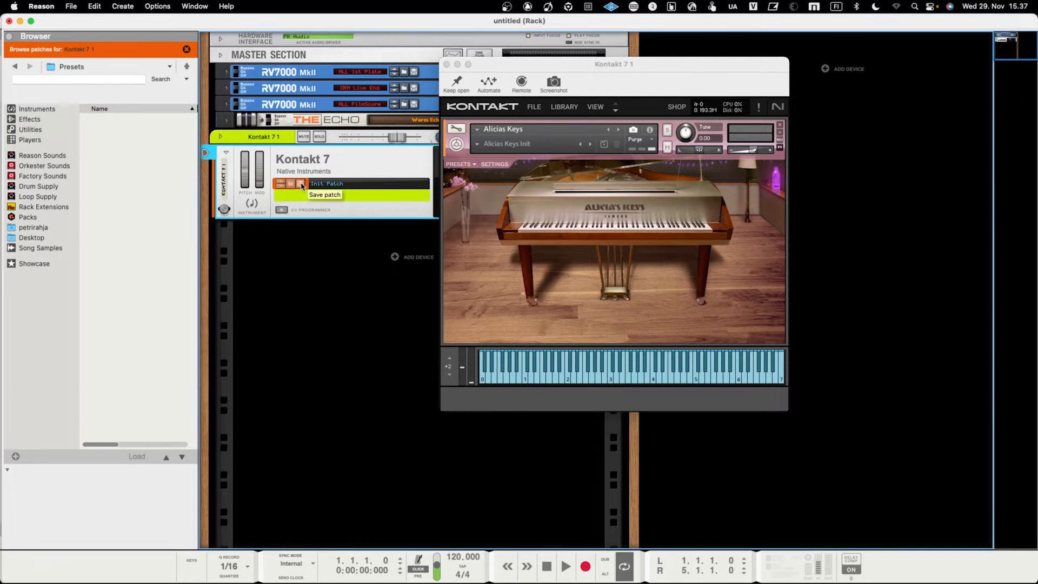
pyautogui.click(301, 186)
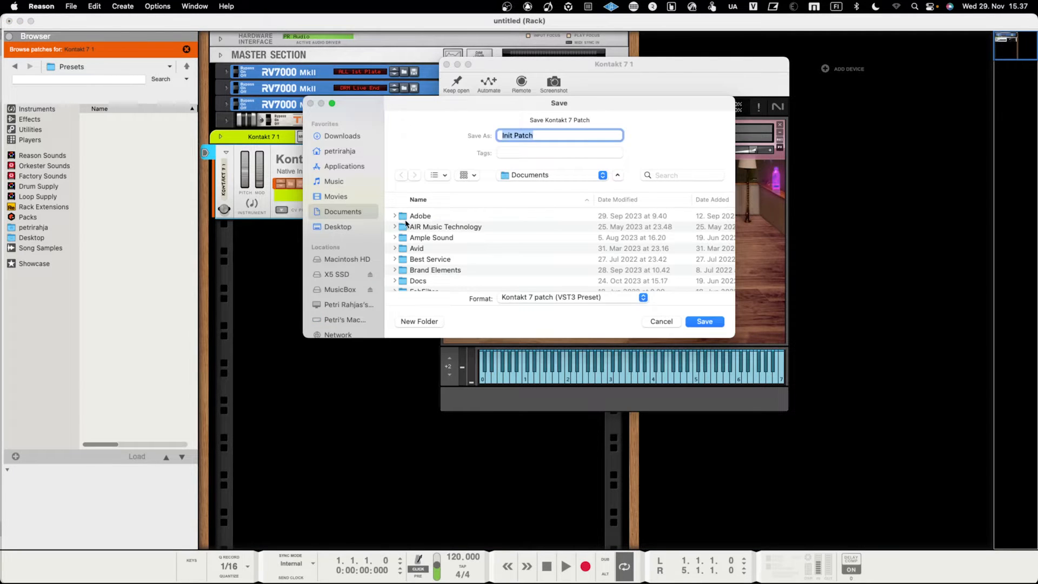
pyautogui.click(527, 175)
pyautogui.click(528, 189)
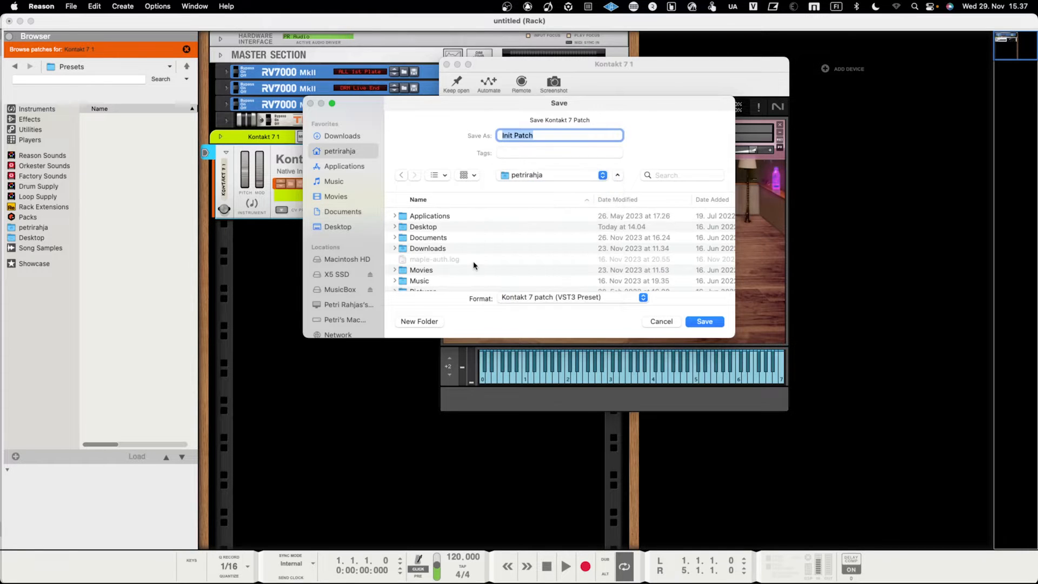
pyautogui.scroll(-3, 482, 259)
pyautogui.click(462, 245)
pyautogui.doubleClick(462, 244)
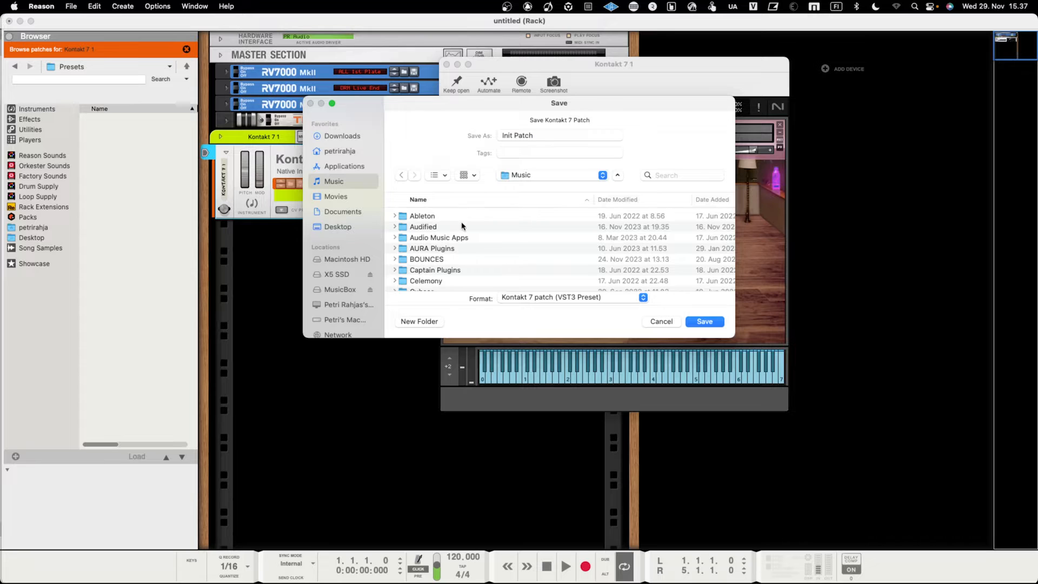
pyautogui.scroll(-5, 463, 221)
pyautogui.scroll(-2, 461, 220)
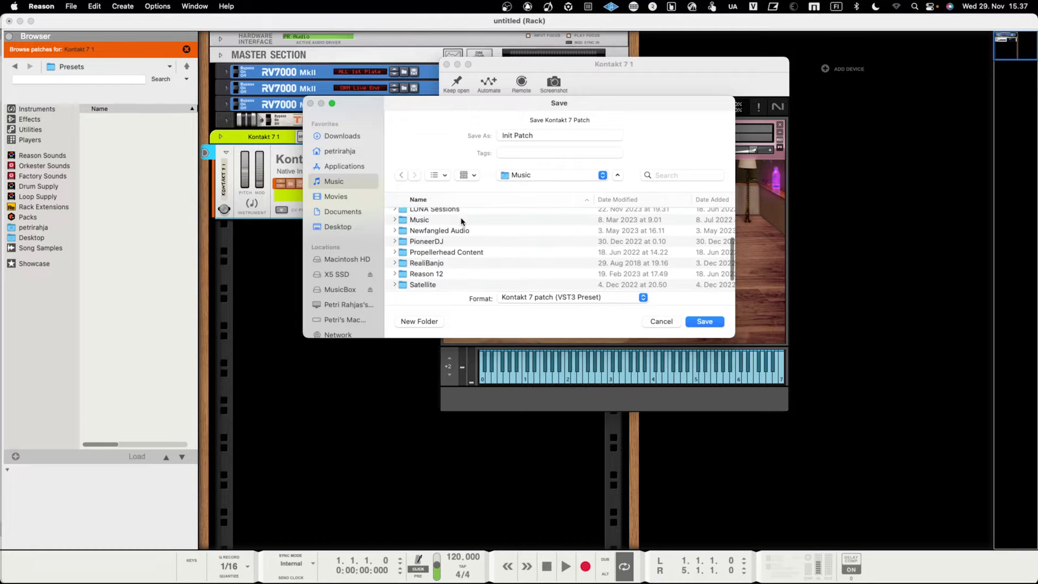
pyautogui.doubleClick(461, 276)
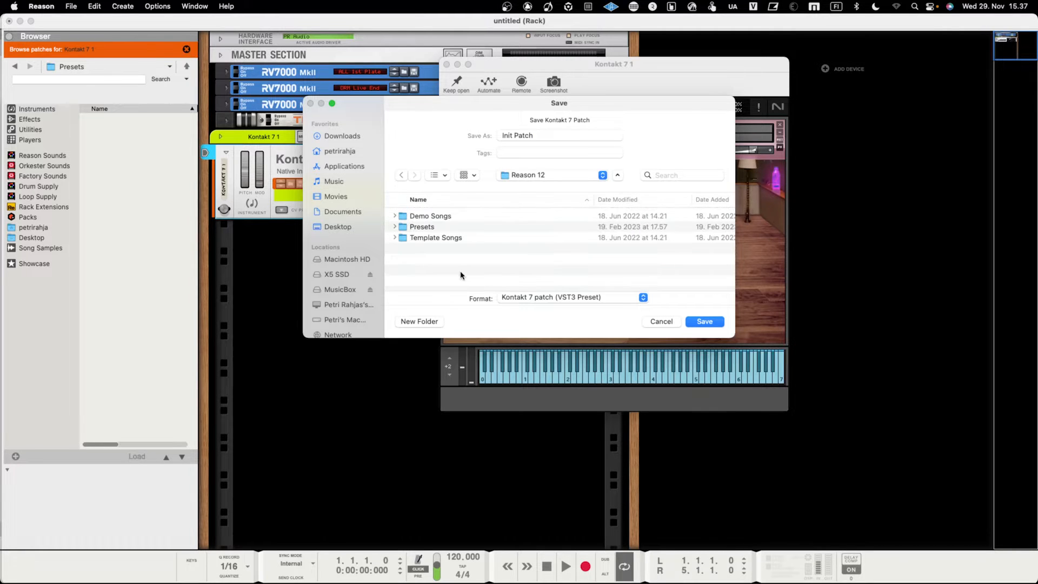
pyautogui.doubleClick(470, 231)
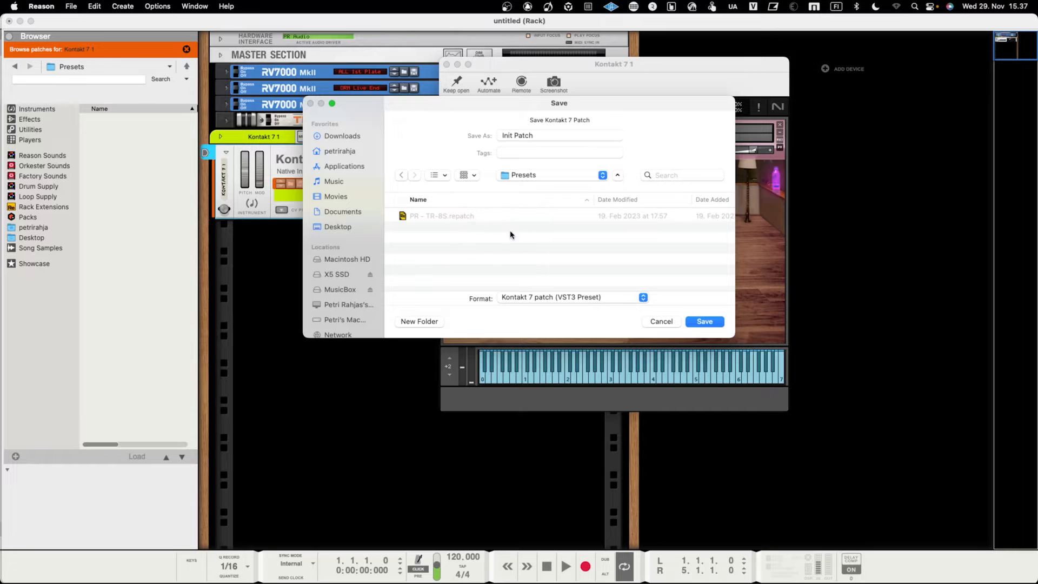
# Name the Kontakt 7 patch "ALICIAS KEYS" and save it
pyautogui.doubleClick(543, 135)
pyautogui.press('BackSpace')
pyautogui.press('BackSpace')
pyautogui.press('BackSpace')
pyautogui.press('BackSpace')
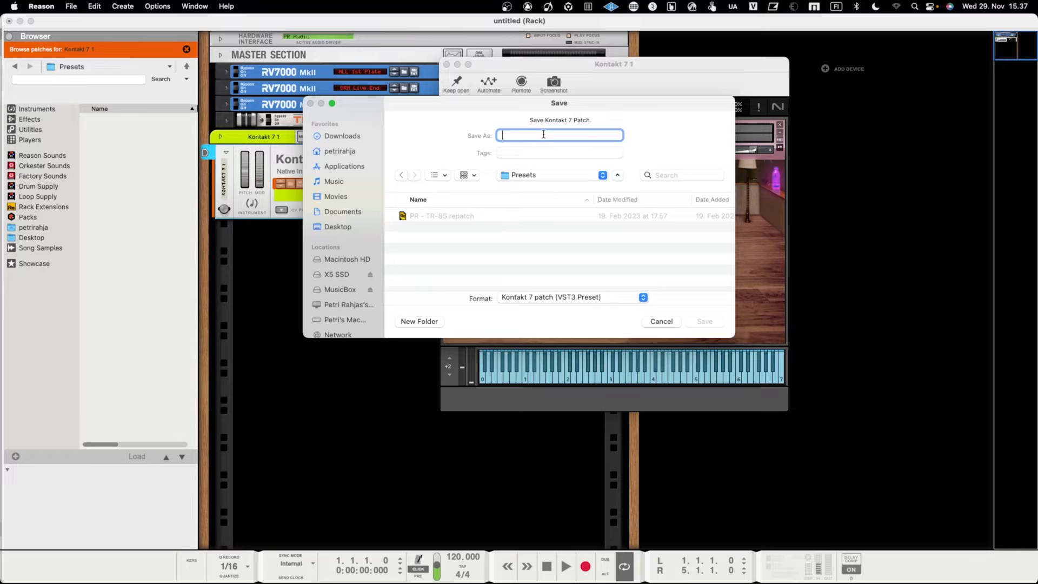
pyautogui.write('ALICIAS KEYS')
pyautogui.press('Return')
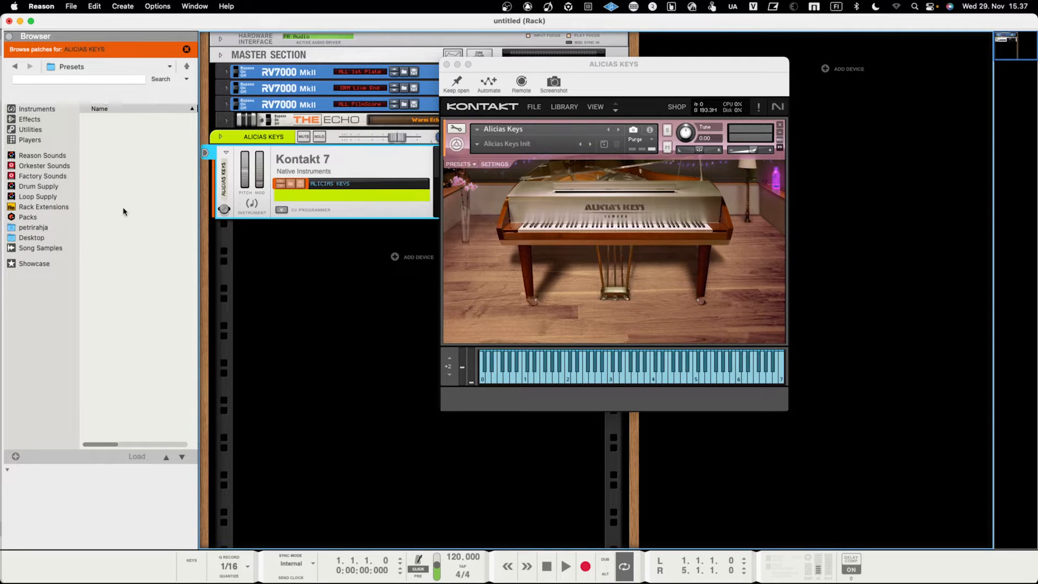
# Browse to the Music > Reason 12 > Presets folder in the Browser to check for the saved patch
pyautogui.click(62, 238)
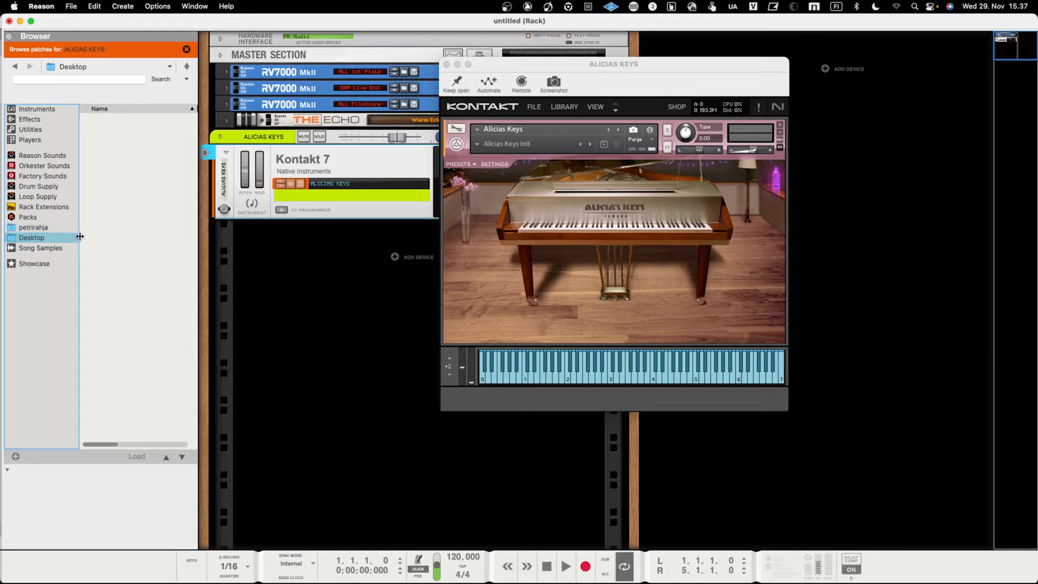
pyautogui.click(51, 228)
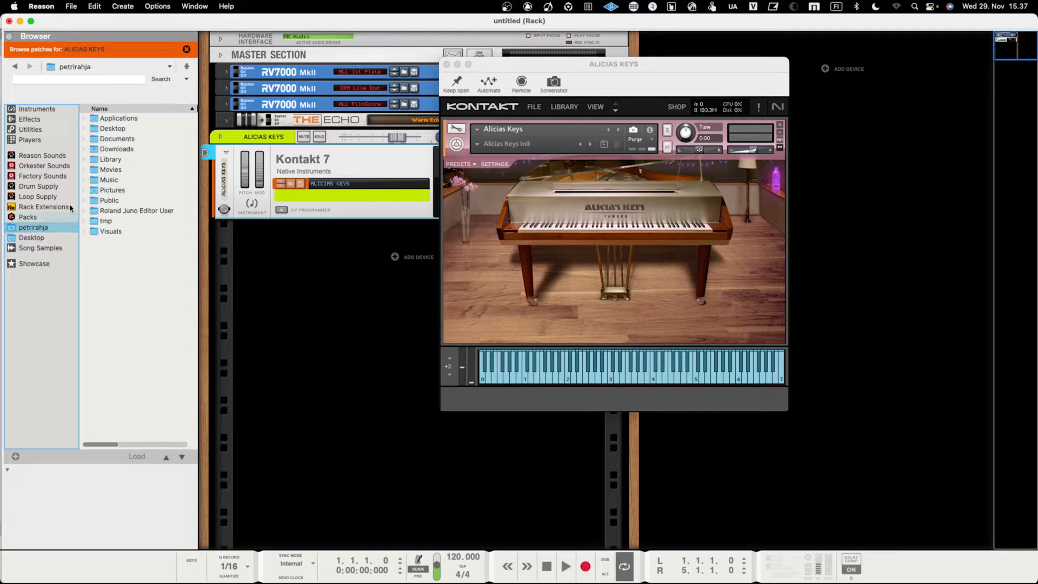
pyautogui.doubleClick(130, 181)
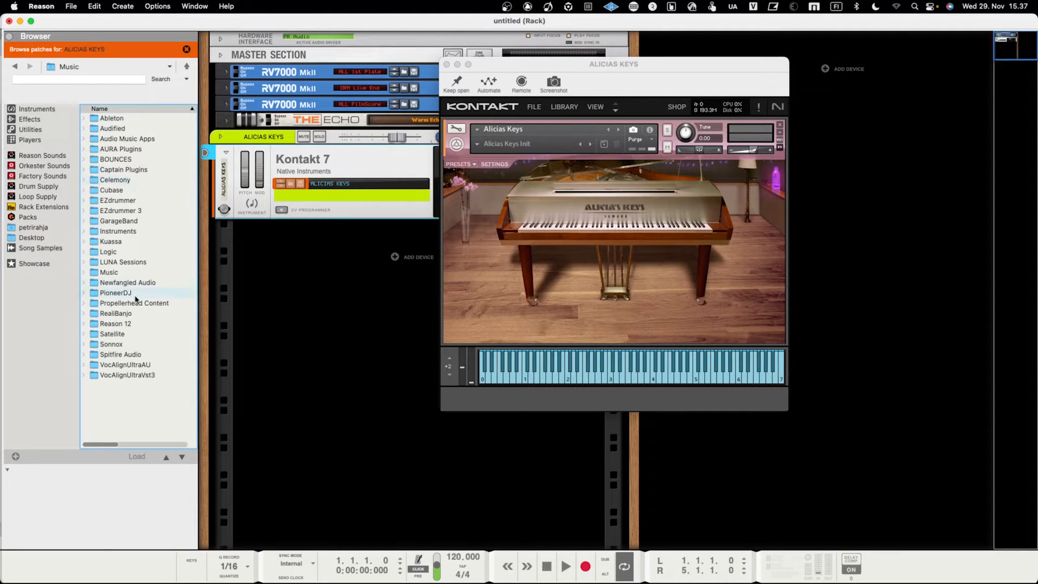
pyautogui.doubleClick(137, 329)
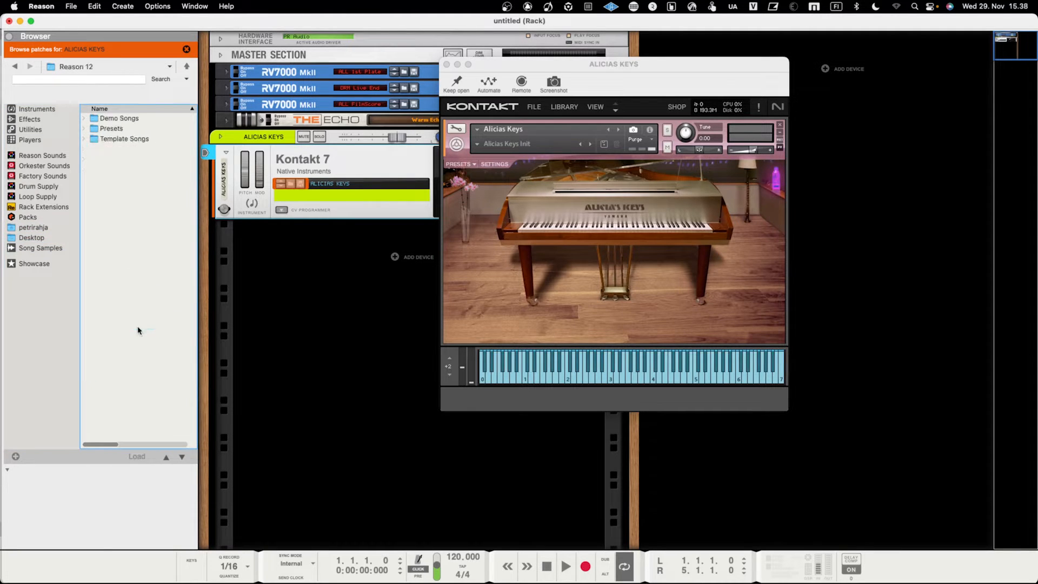
pyautogui.doubleClick(153, 128)
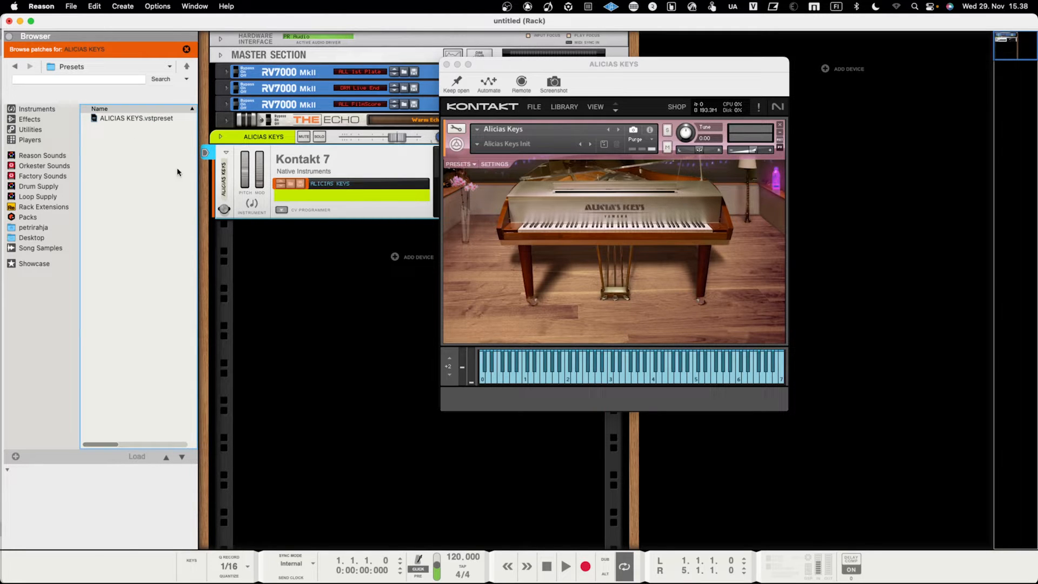
# Close the Kontakt plugin window and cut the ALICIAS KEYS mix channel with its Kontakt 7 device from the rack
pyautogui.click(494, 69)
pyautogui.click(446, 64)
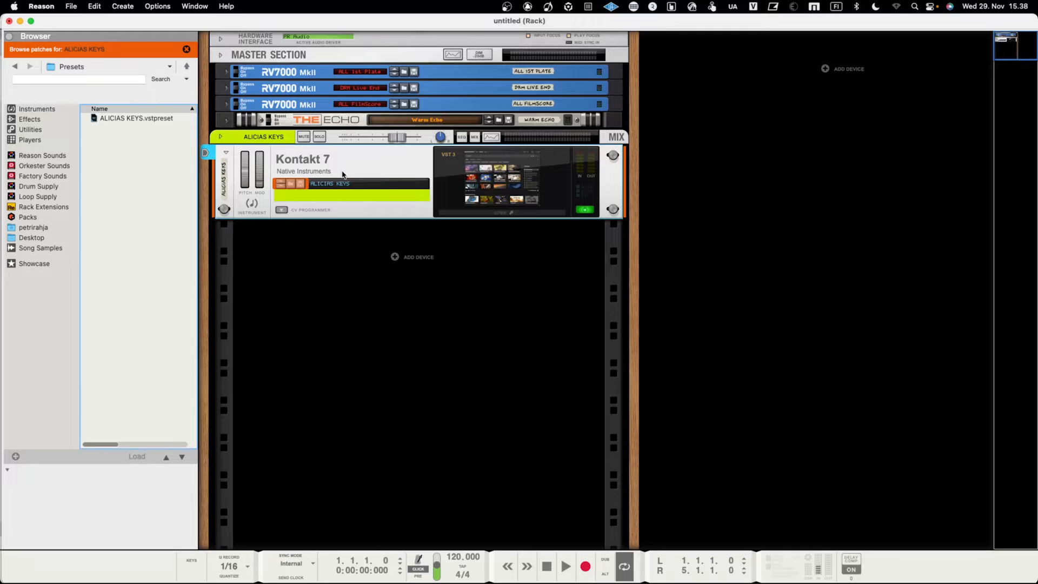
pyautogui.rightClick(244, 137)
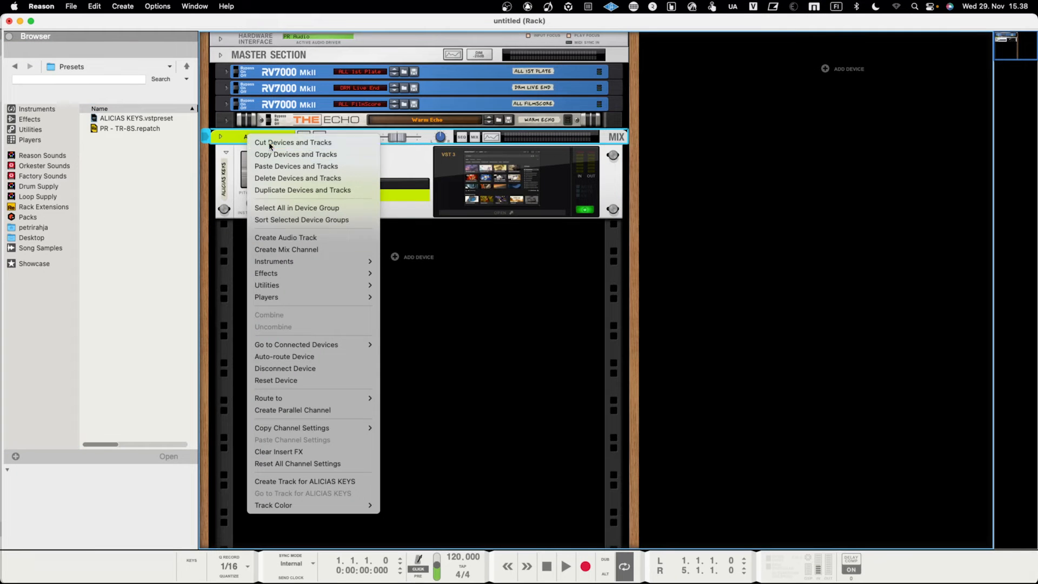
pyautogui.click(263, 140)
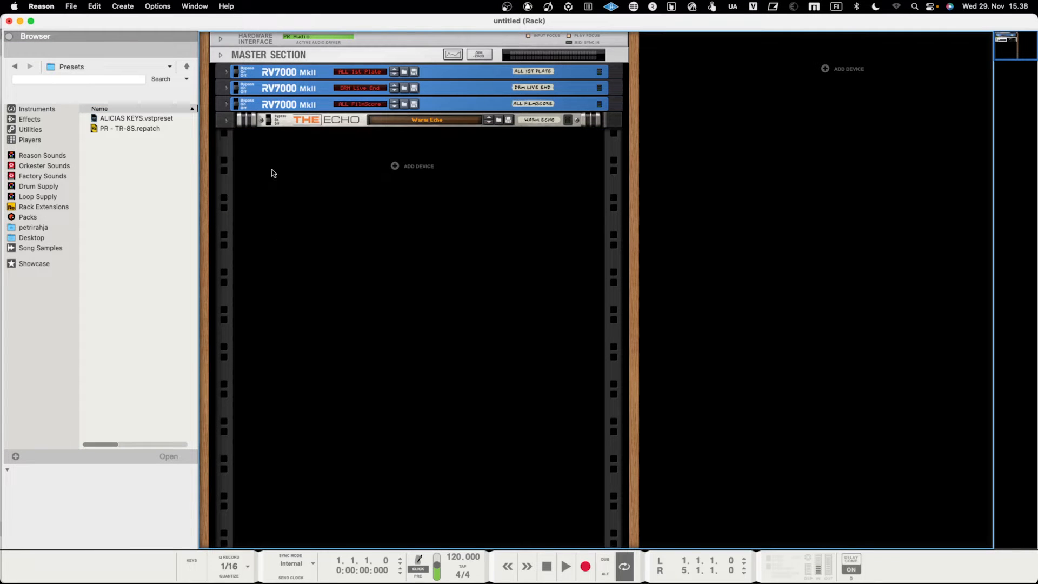
# Load the saved ALICIAS KEYS.vstpreset from the Browser into the empty rack and check the piano in the plugin window
pyautogui.click(118, 120)
pyautogui.moveTo(107, 120)
pyautogui.mouseDown()
pyautogui.moveTo(206, 144)
pyautogui.moveTo(297, 186)
pyautogui.mouseUp()
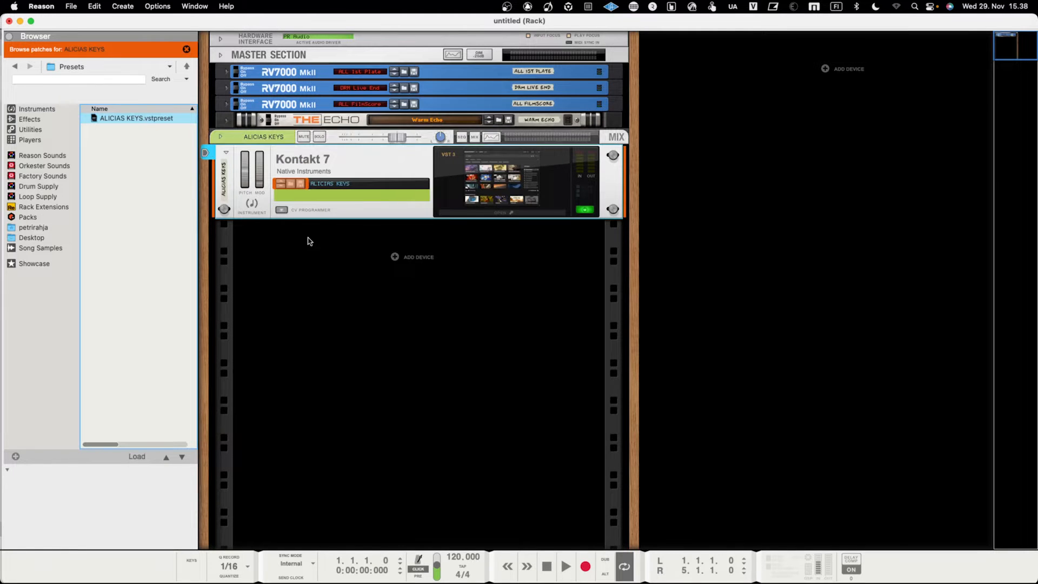
pyautogui.click(495, 180)
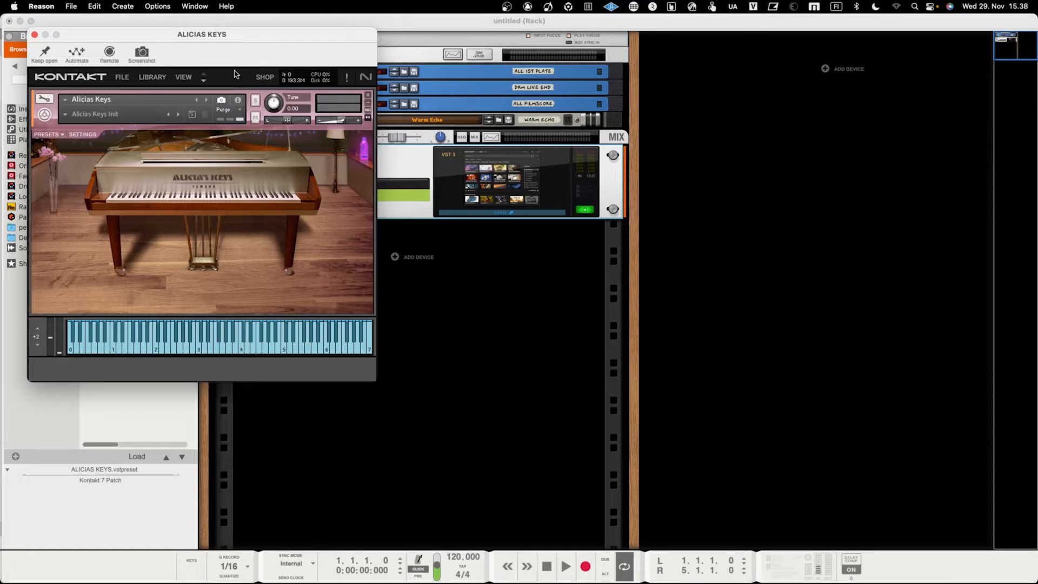
pyautogui.moveTo(80, 36); pyautogui.dragTo(279, 36)
pyautogui.click(234, 35)
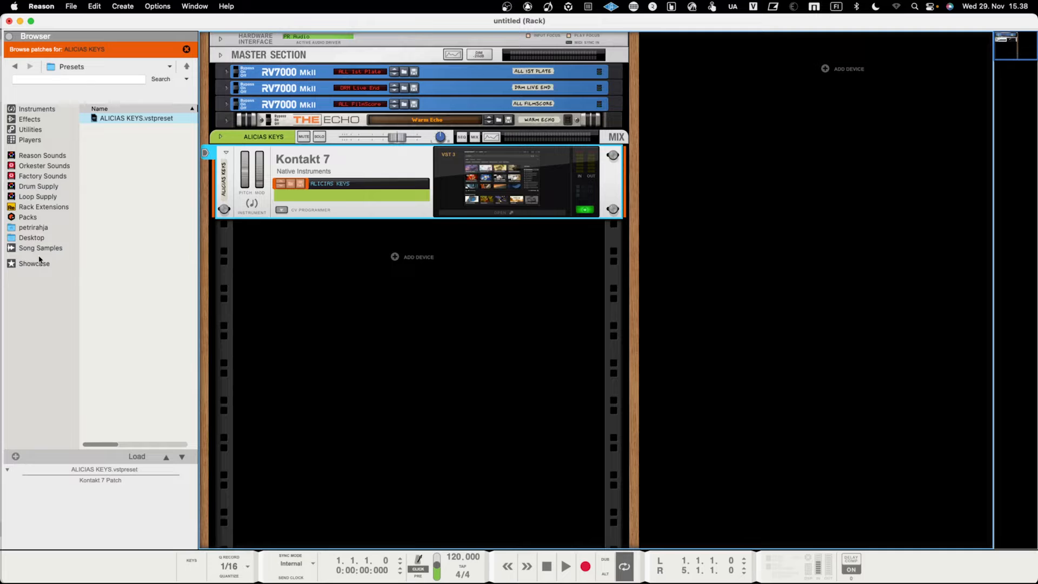
# Create a favorites list named "My Pianos" in the Browser and add ALICIAS KEYS.vstpreset to it
pyautogui.click(37, 299)
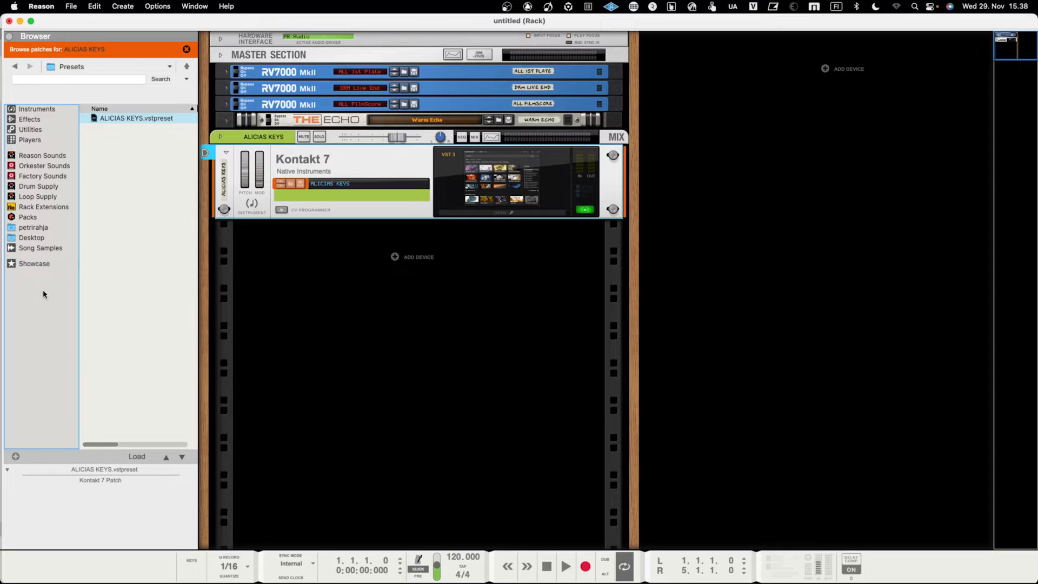
pyautogui.click(16, 456)
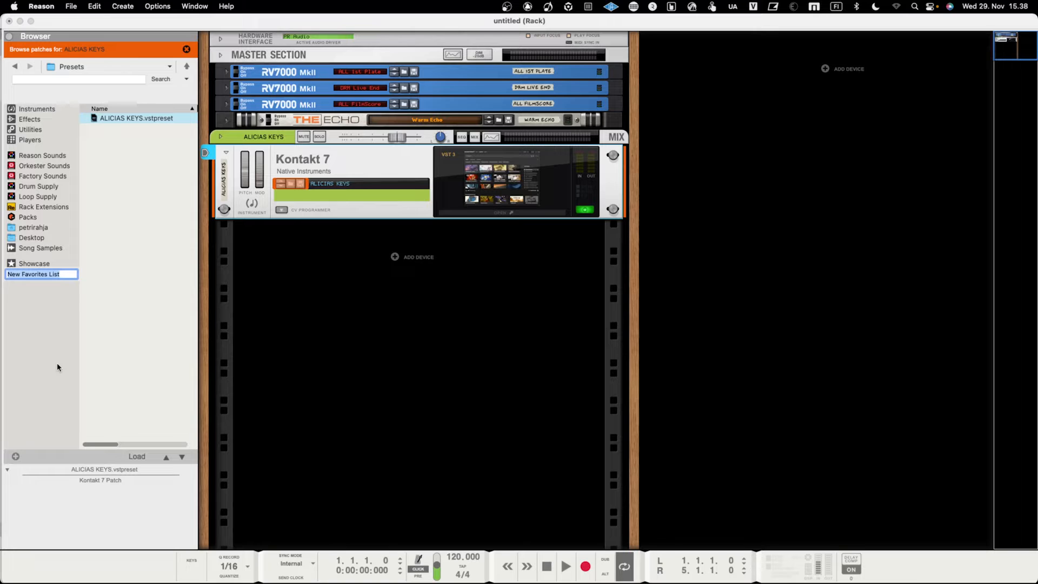
pyautogui.write('M')
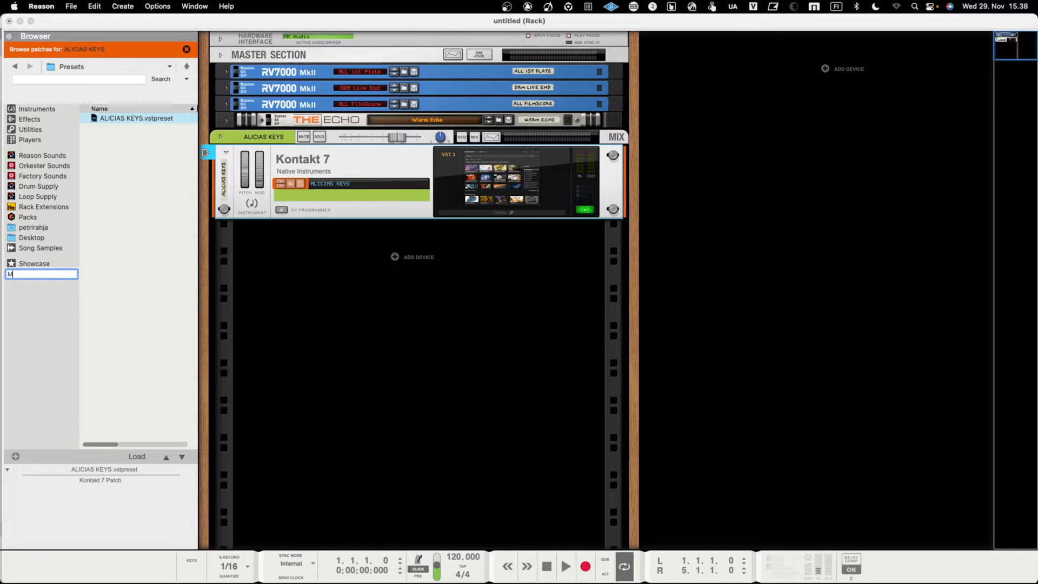
pyautogui.write('y Pianos')
pyautogui.press('Return')
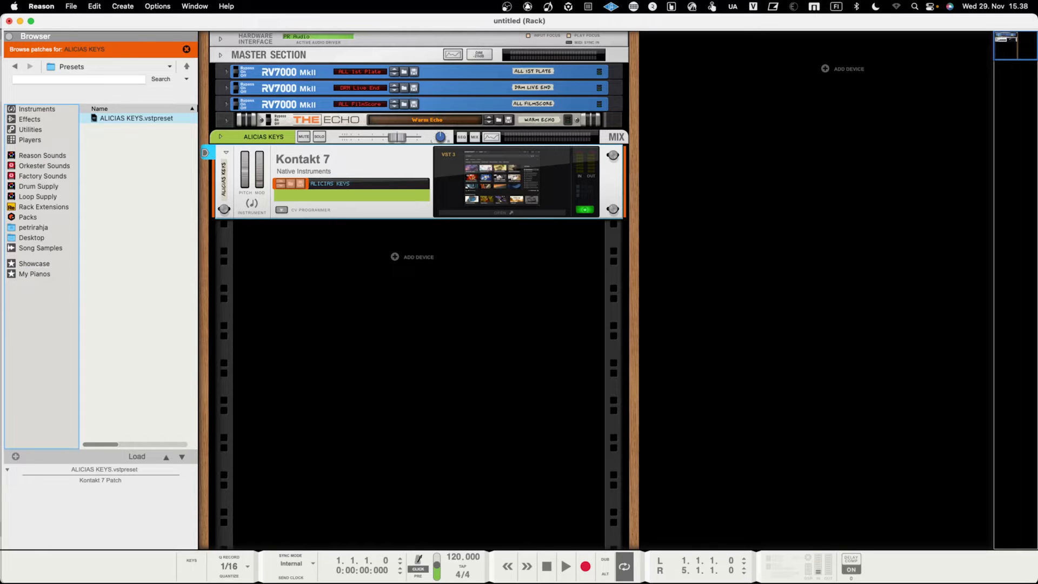
pyautogui.moveTo(134, 118); pyautogui.dragTo(26, 278)
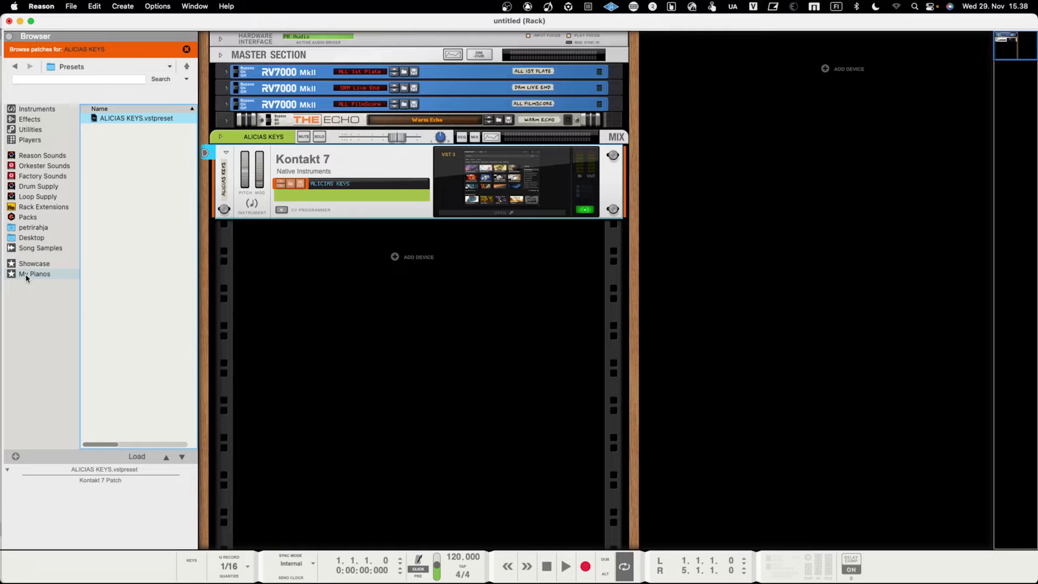
pyautogui.click(26, 275)
# Look through the Showcase, Players, My Pianos and Reason Sounds locations in the Browser
pyautogui.click(30, 264)
pyautogui.click(31, 141)
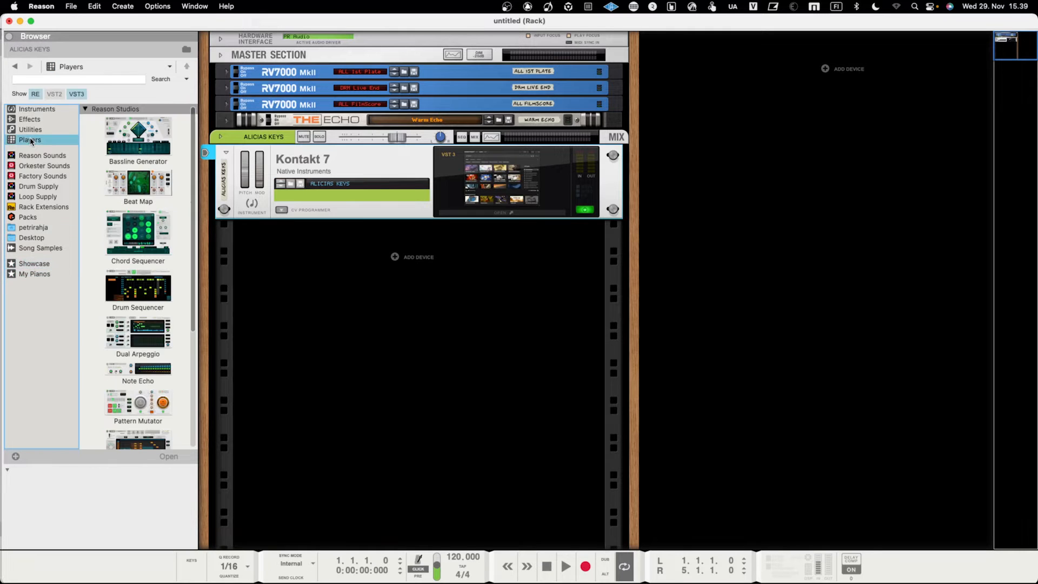
pyautogui.click(31, 264)
pyautogui.click(32, 274)
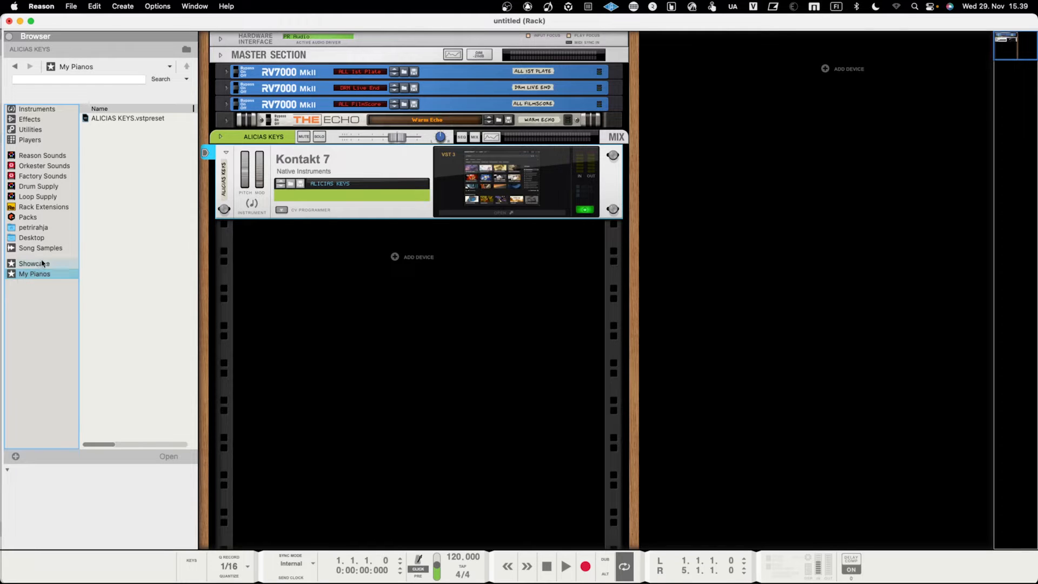
pyautogui.click(25, 264)
pyautogui.click(27, 274)
pyautogui.click(52, 156)
pyautogui.click(84, 140)
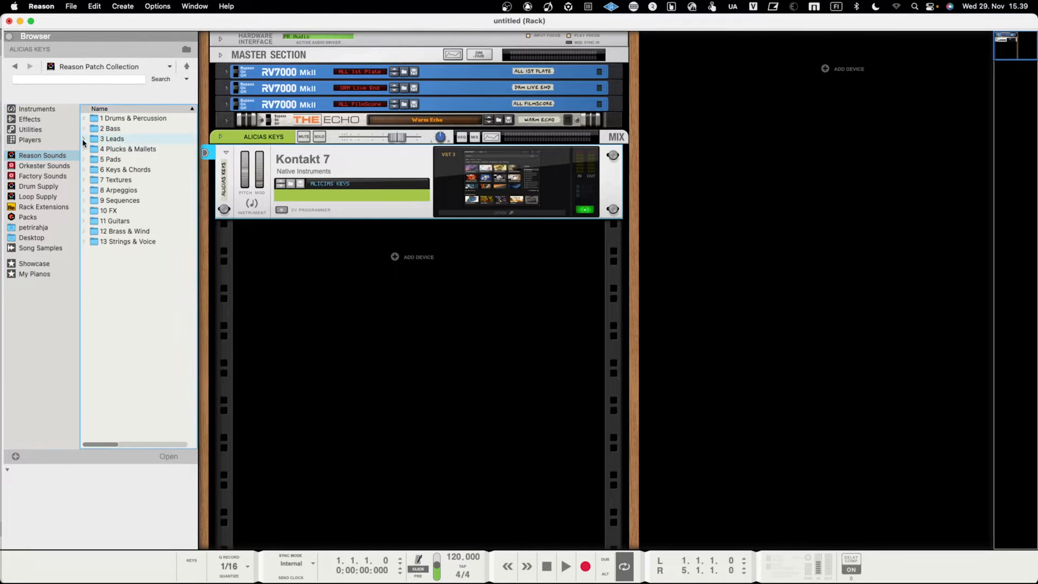
pyautogui.click(84, 118)
# Search the Browser's Effects for "pro-q" and add Pro-Q 3 as an insert effect on the ALICIAS KEYS instrument
pyautogui.click(42, 118)
pyautogui.scroll(-6, 143, 343)
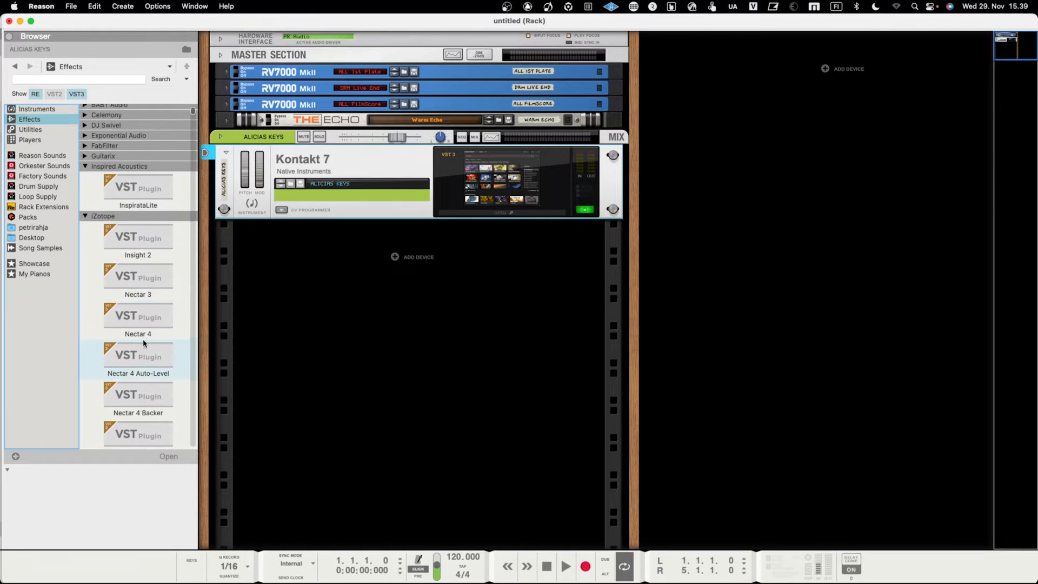
pyautogui.scroll(-5, 144, 343)
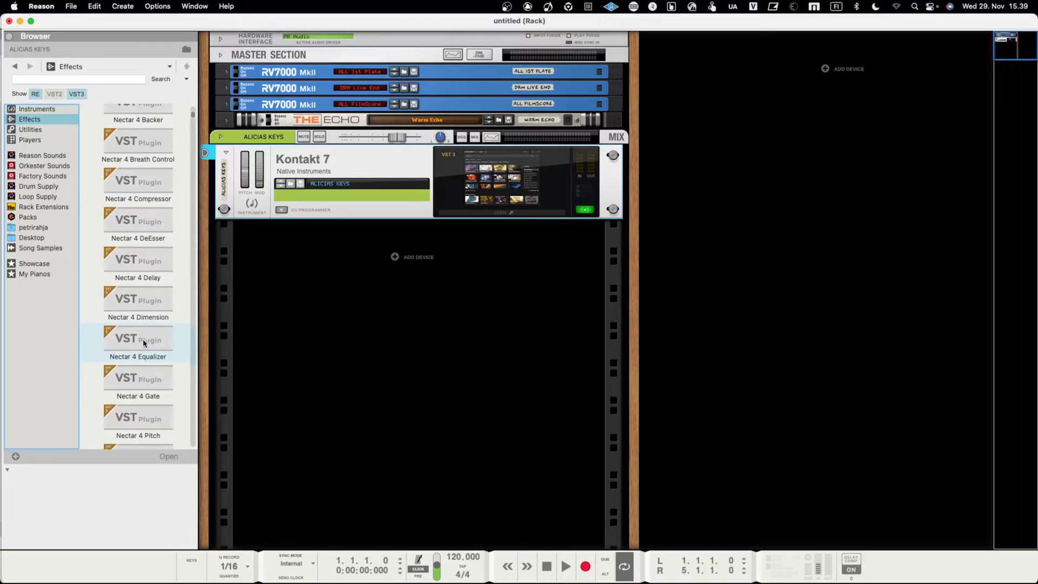
pyautogui.scroll(10, 144, 343)
pyautogui.click(108, 78)
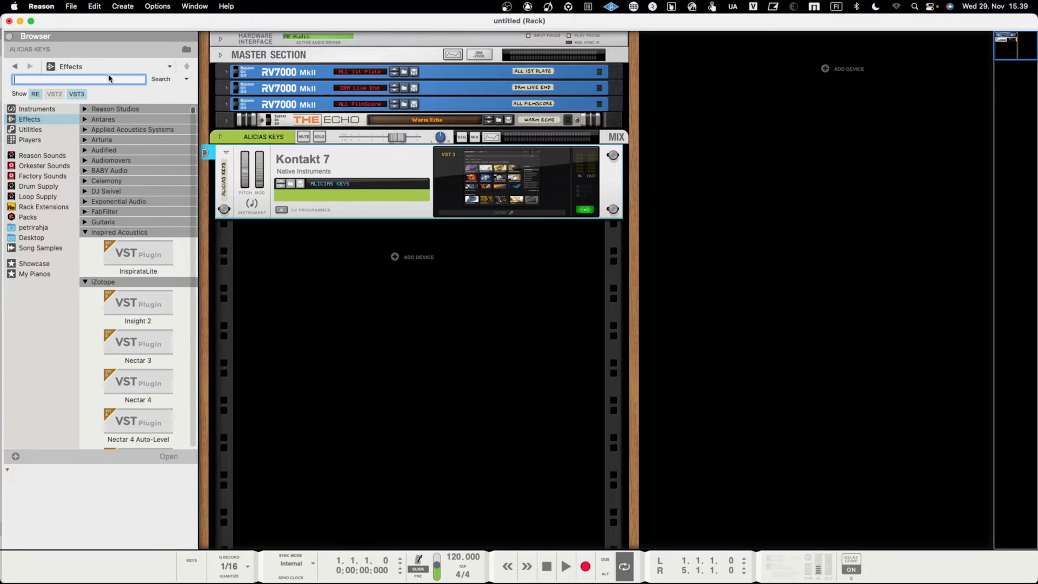
pyautogui.write('pro')
pyautogui.press('Return')
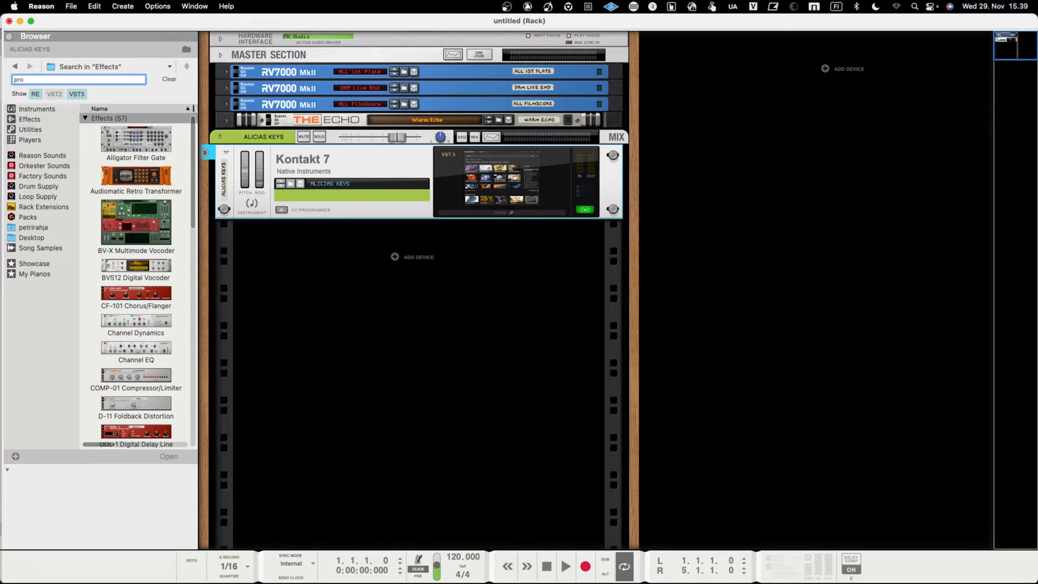
pyautogui.write('-3')
pyautogui.press('Return')
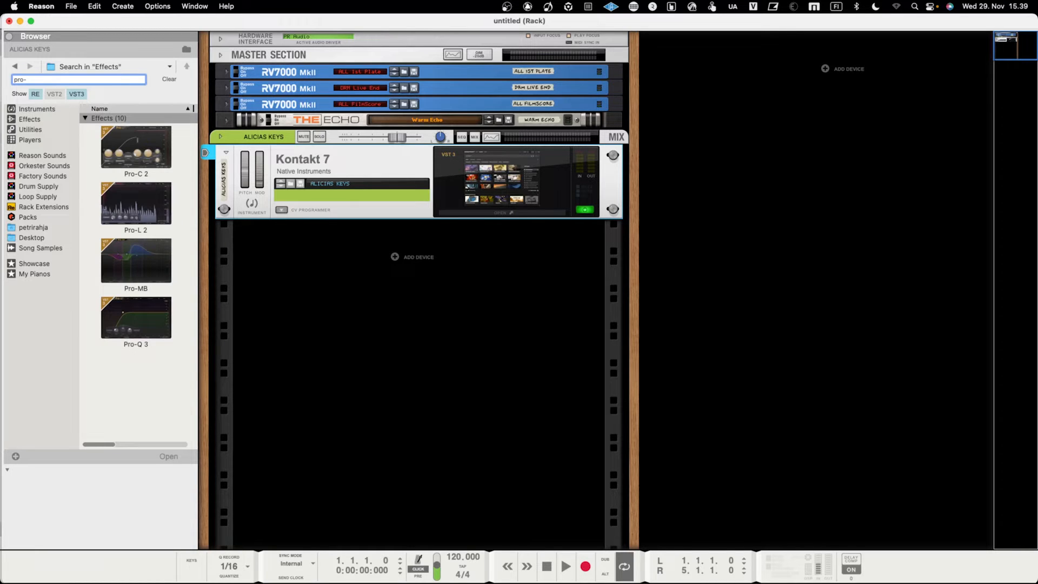
pyautogui.press('Return')
pyautogui.click(122, 162)
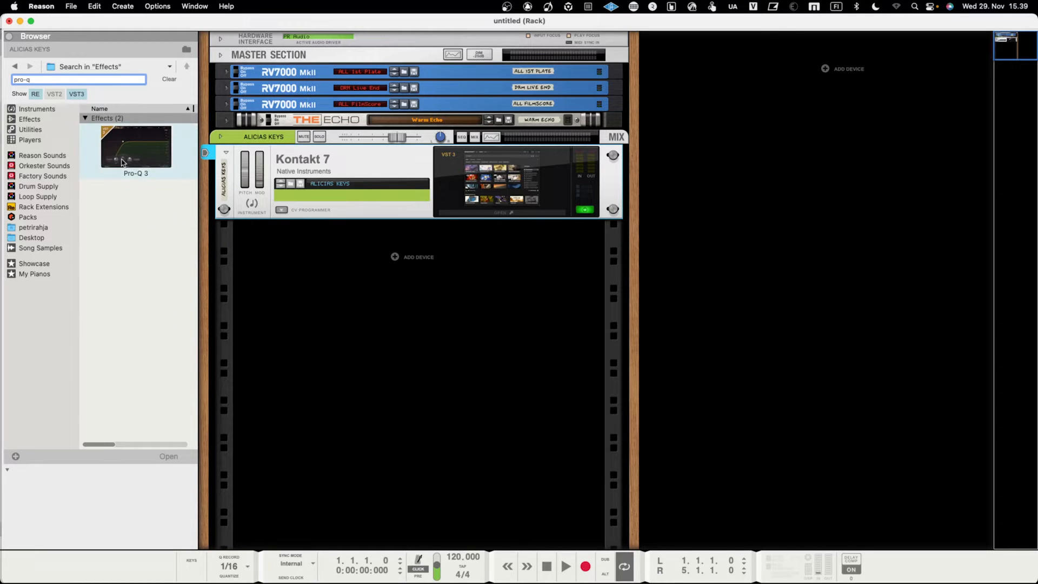
pyautogui.moveTo(122, 161); pyautogui.dragTo(340, 169)
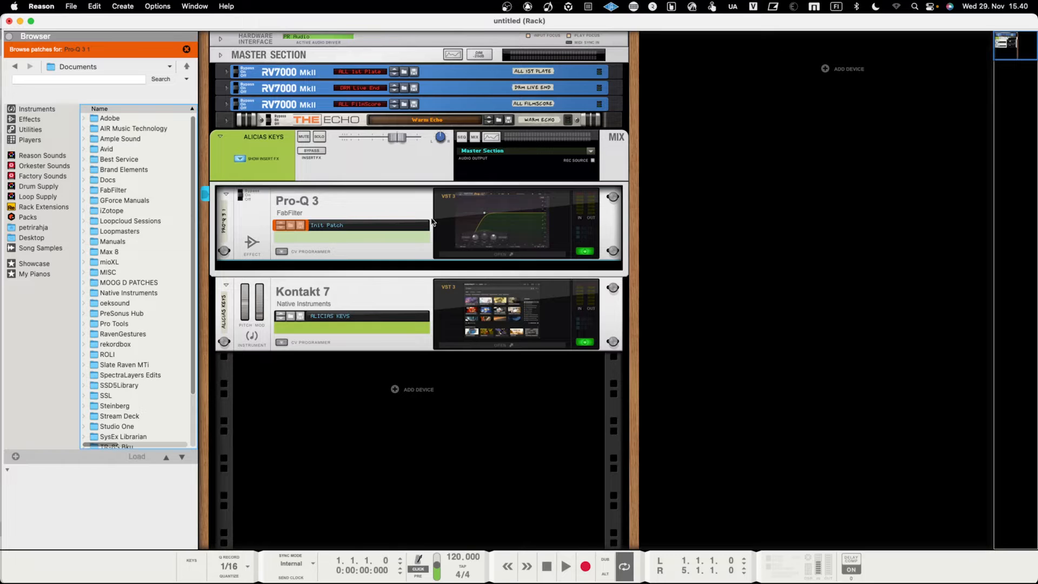
# Add a Low Cut band at about 203 Hz in the Pro-Q 3 and close its plugin window
pyautogui.click(482, 218)
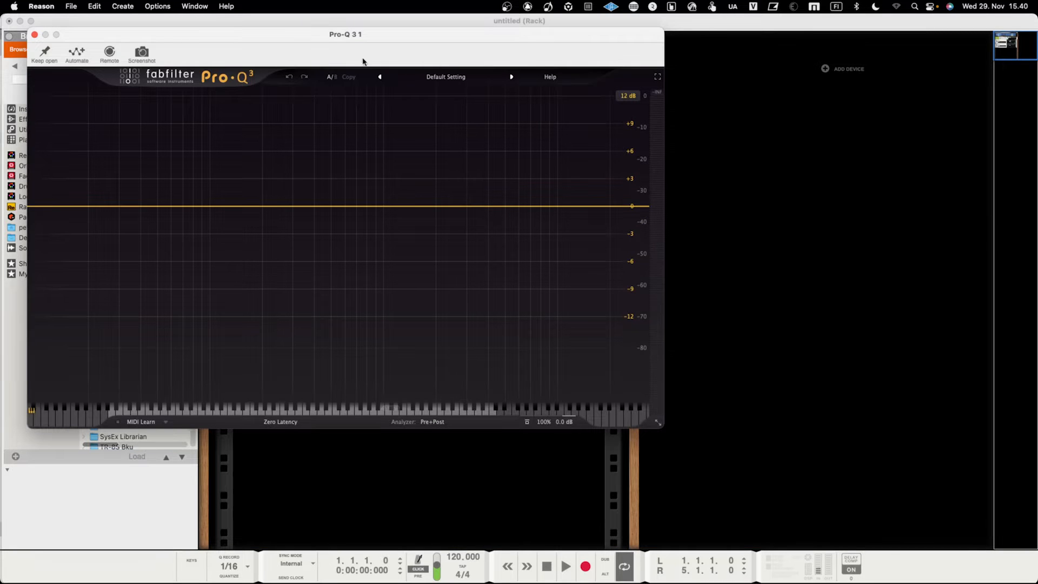
pyautogui.moveTo(360, 34); pyautogui.dragTo(603, 34)
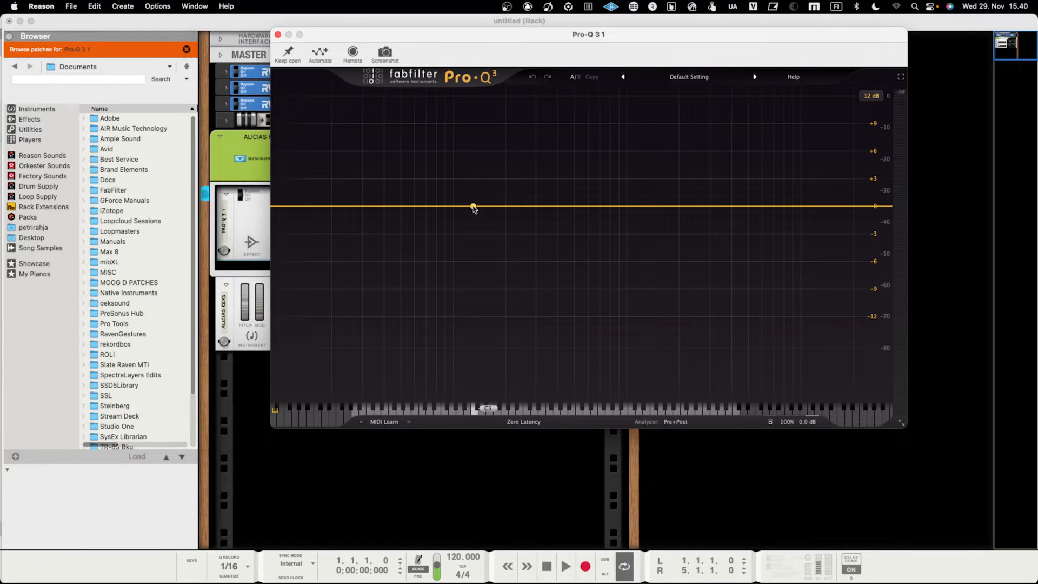
pyautogui.click(506, 207)
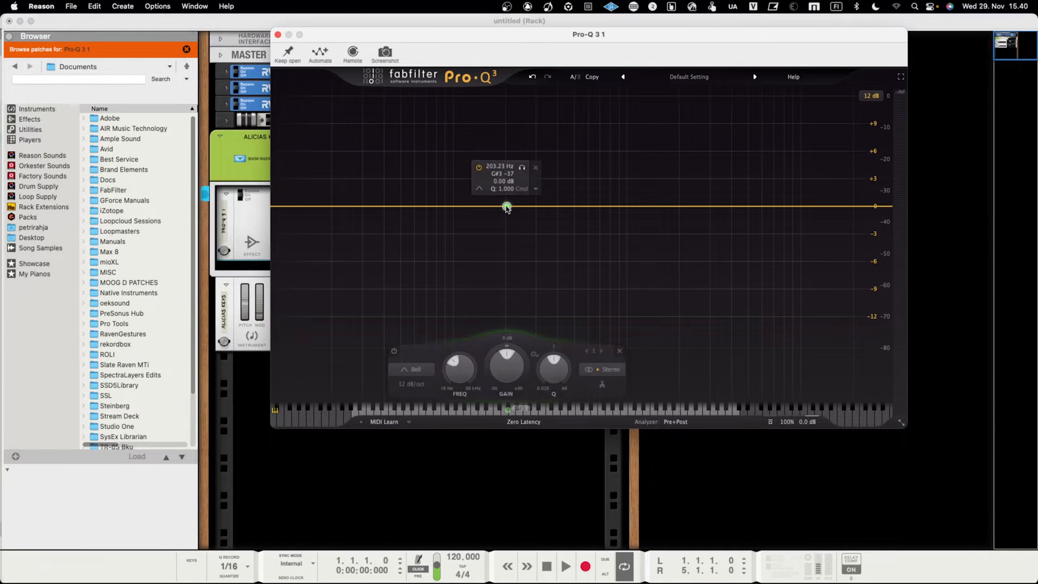
pyautogui.click(410, 369)
pyautogui.click(412, 287)
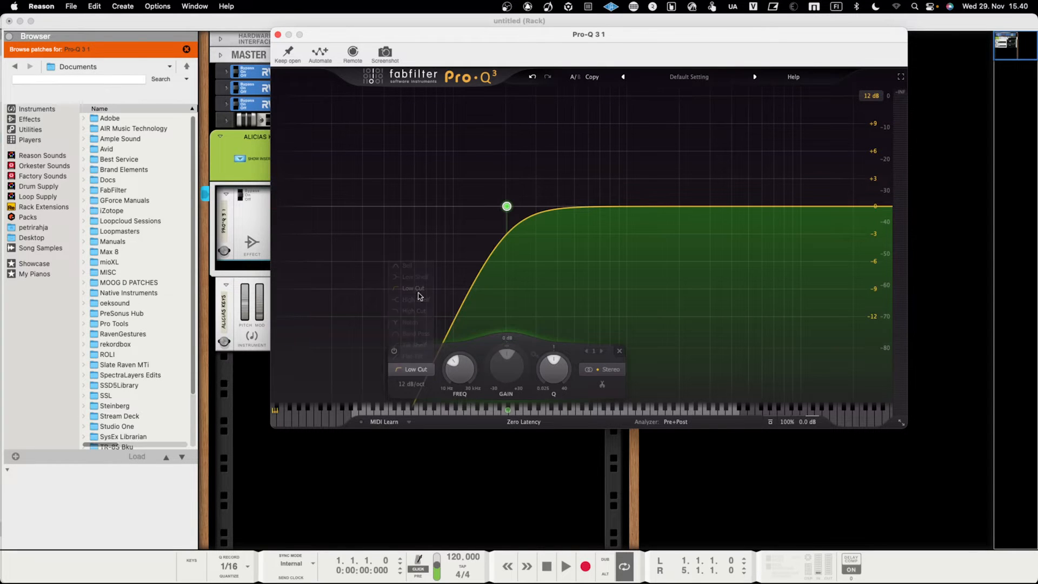
pyautogui.moveTo(507, 207)
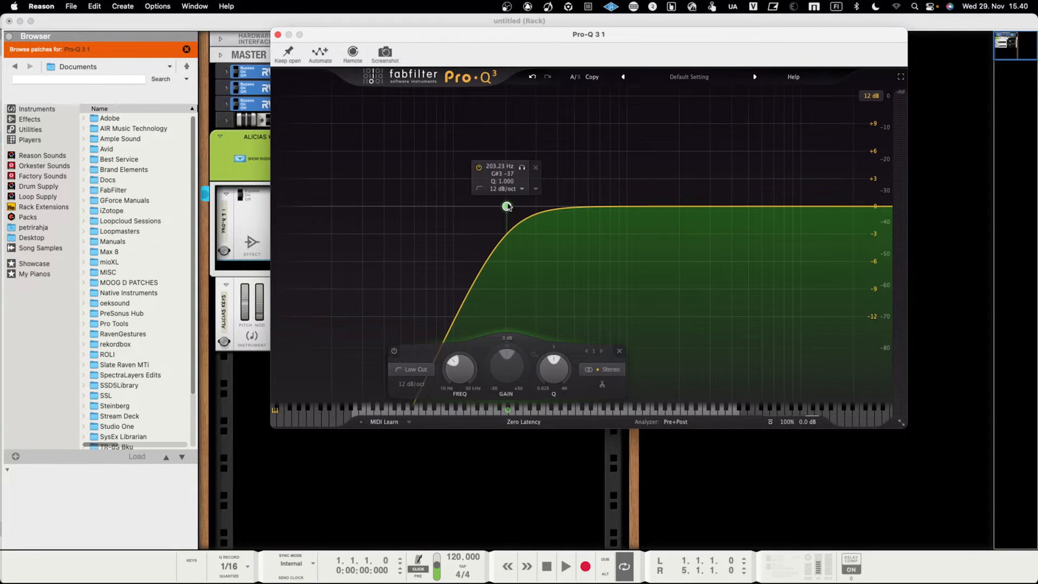
pyautogui.click(277, 35)
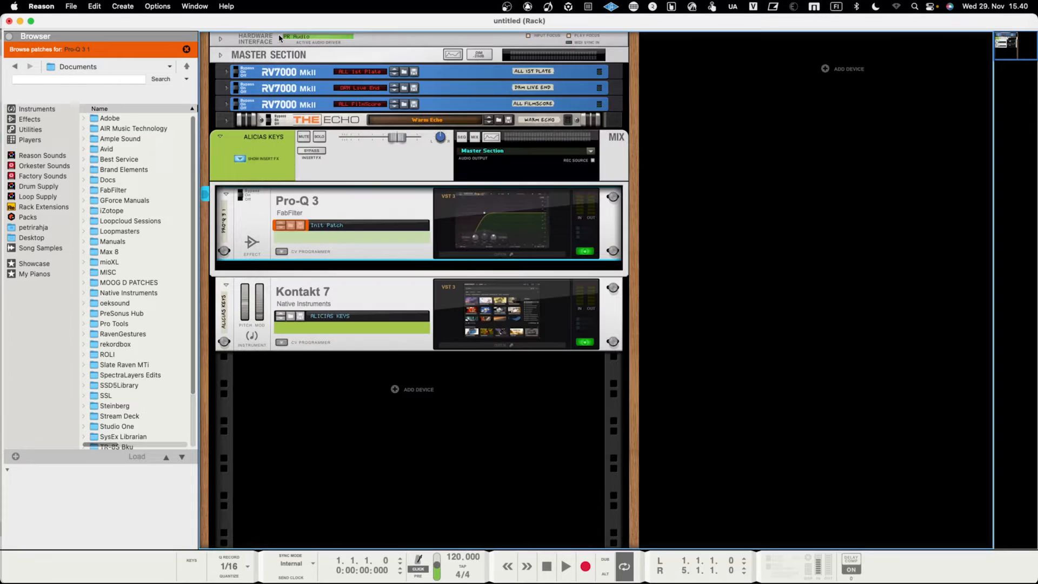
# Start saving the Pro-Q 3 patch and create a new folder named "FX" inside Presets as its destination
pyautogui.click(301, 226)
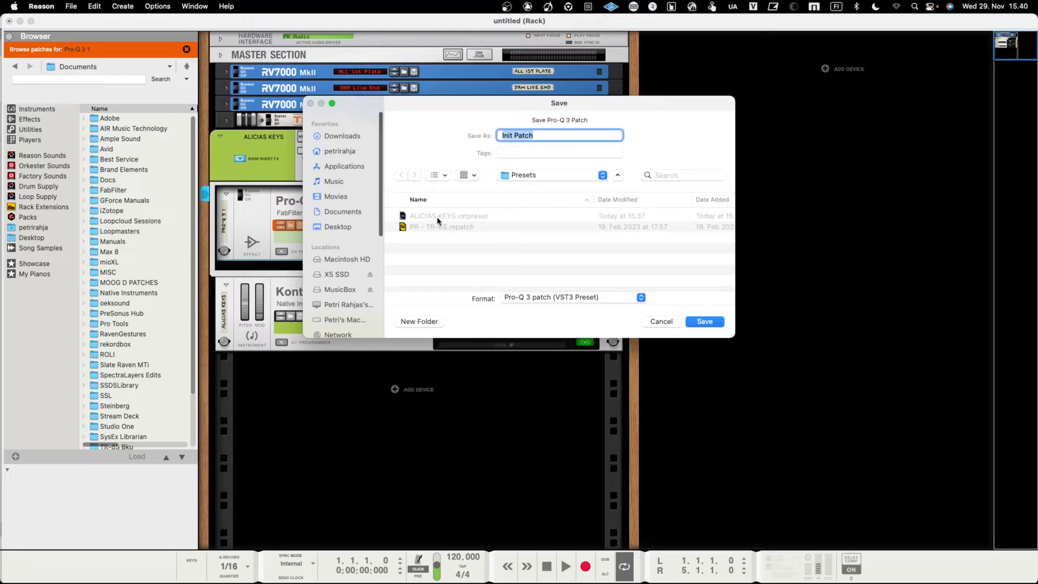
pyautogui.scroll(1, 484, 238)
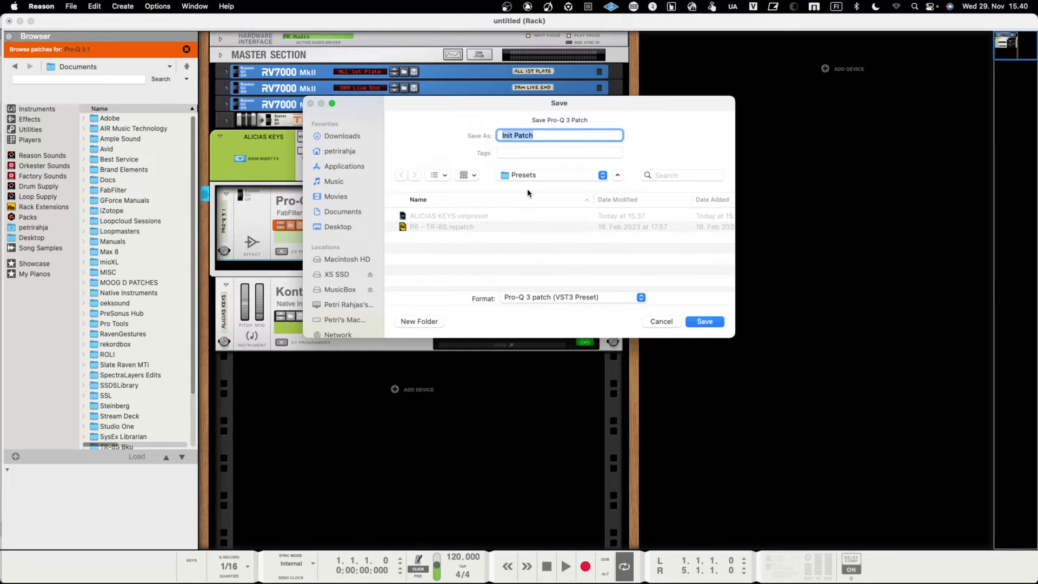
pyautogui.click(419, 321)
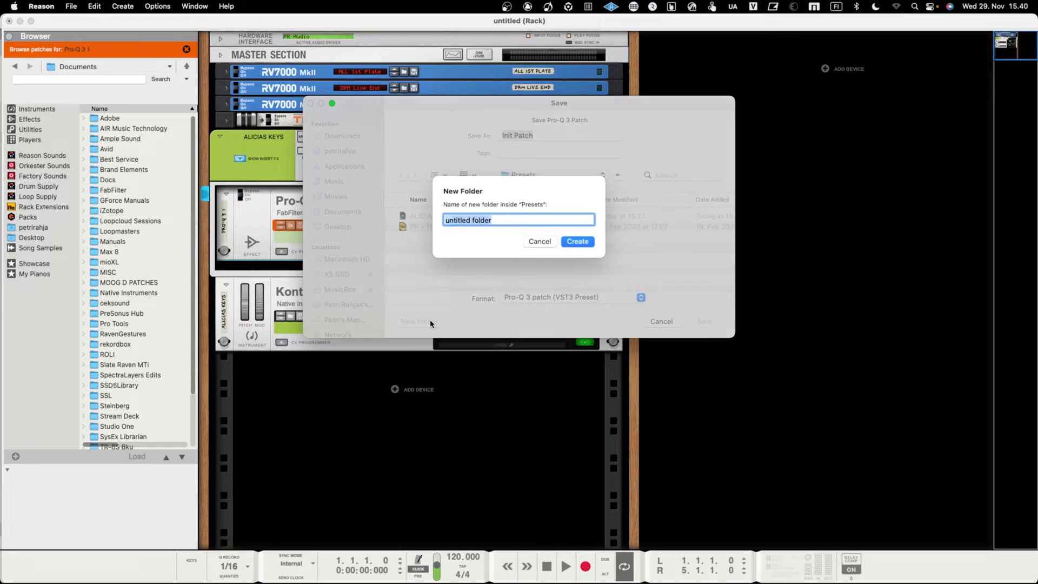
pyautogui.write('FX')
pyautogui.press('Return')
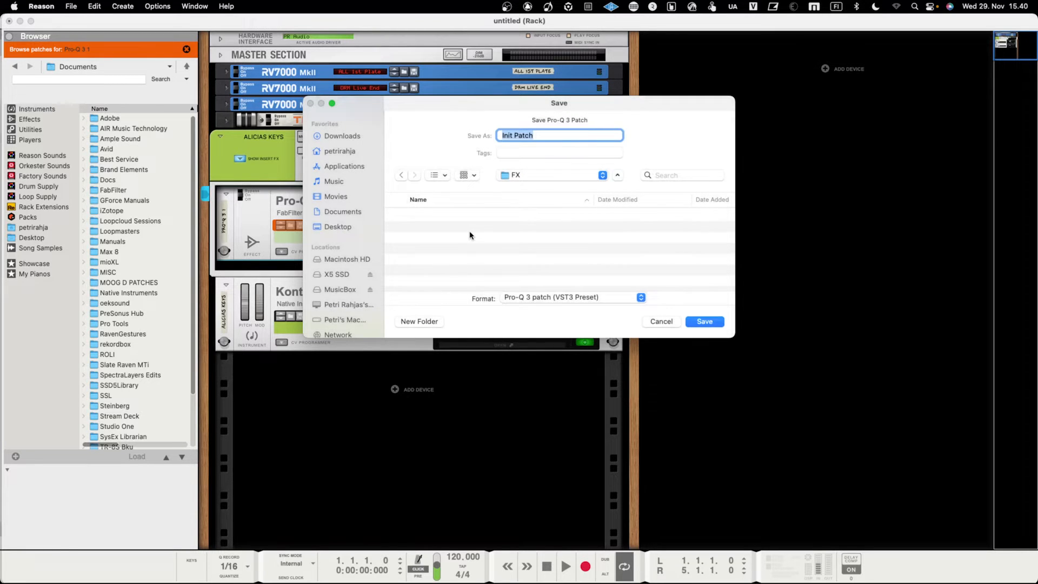
# Name the Pro-Q 3 patch "Pro-Q cut lows" and save it in the FX folder
pyautogui.moveTo(368, 104); pyautogui.dragTo(461, 192)
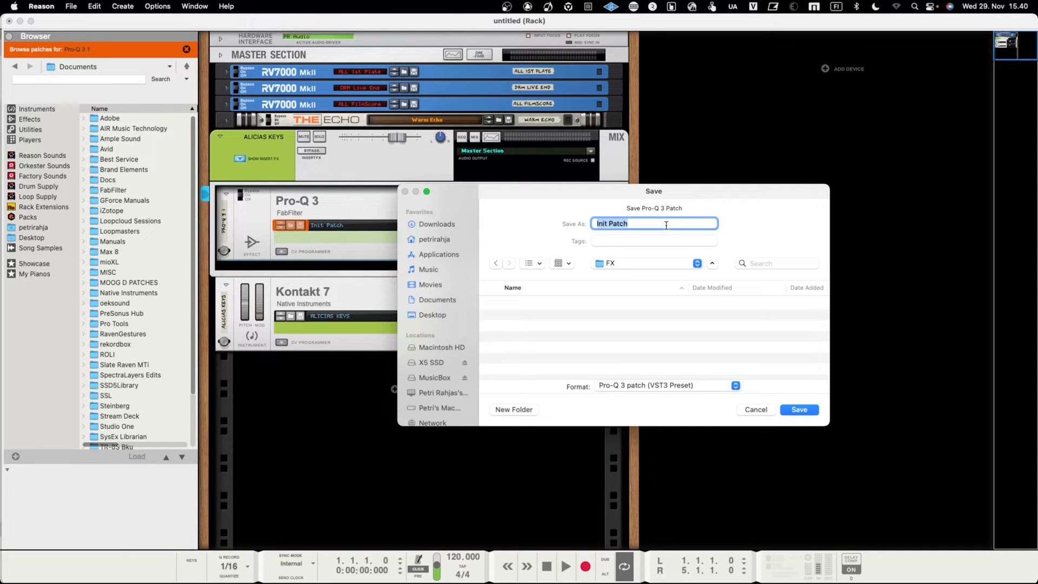
pyautogui.write('Pro-Q cut lows')
pyautogui.press('Return')
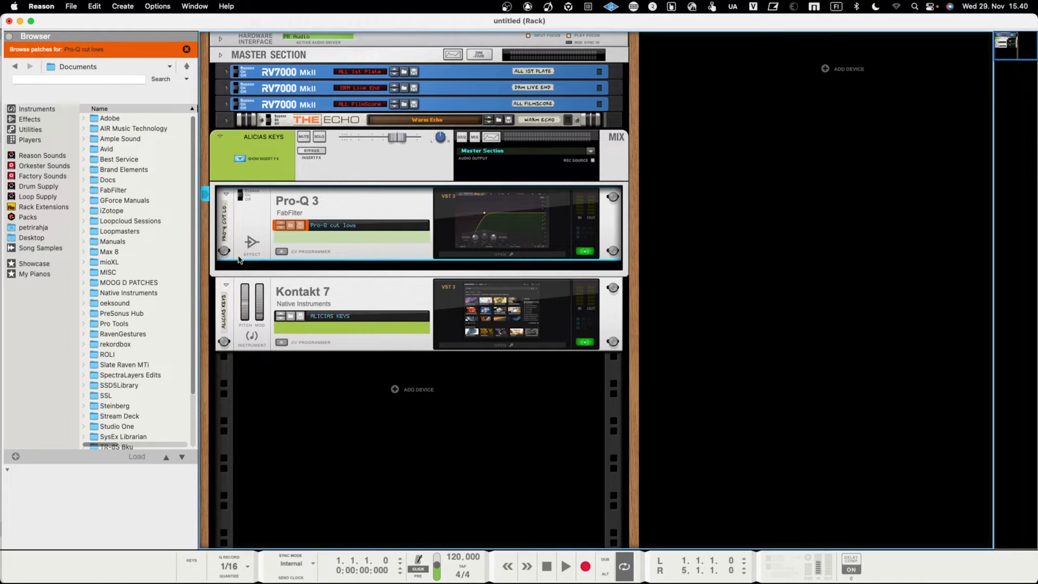
# Browse from the home folder through Music, Reason 12 and Presets to the FX folder holding the saved Pro-Q patch
pyautogui.click(50, 227)
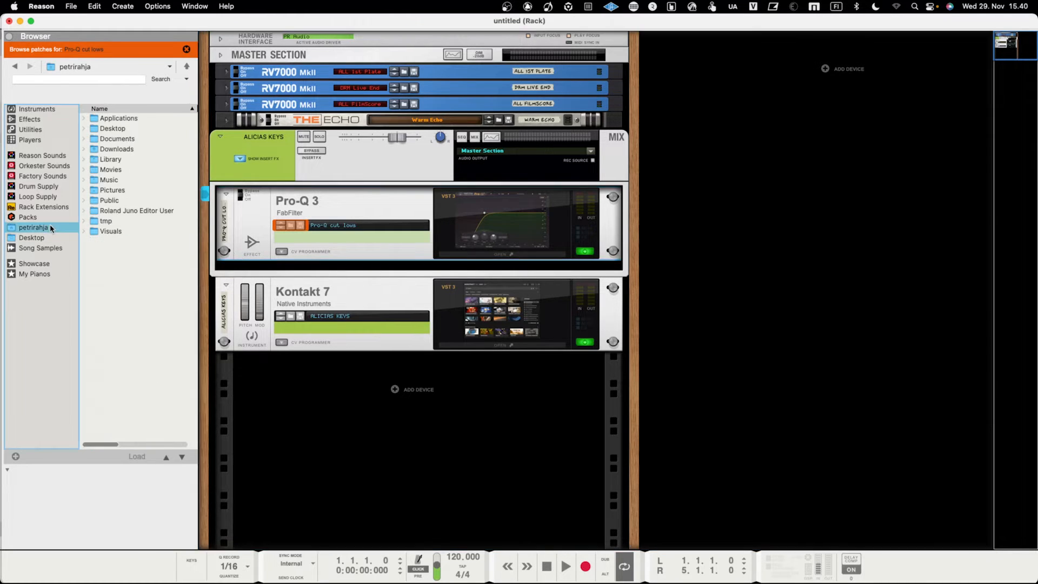
pyautogui.doubleClick(133, 181)
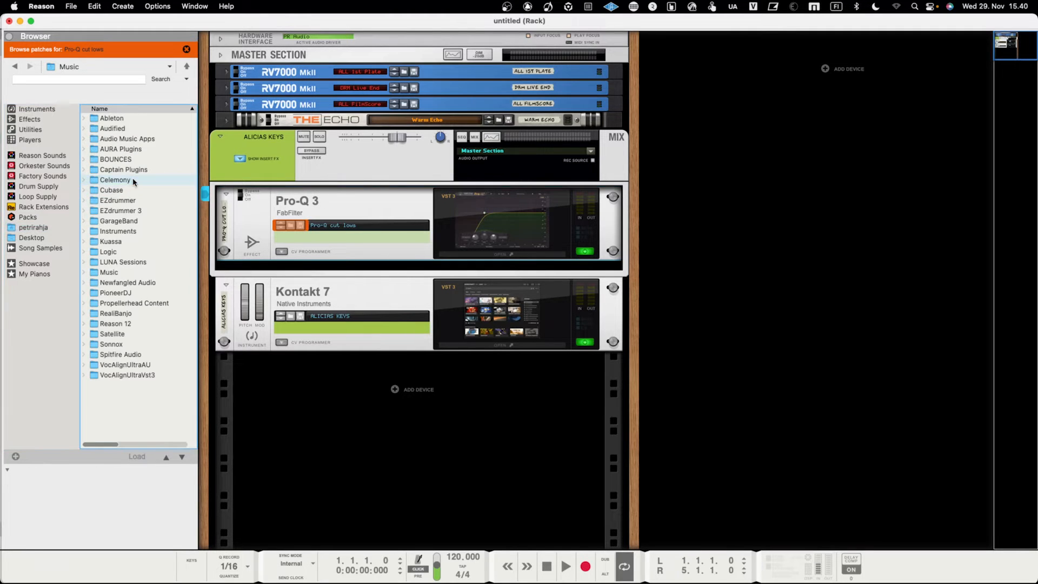
pyautogui.doubleClick(134, 323)
pyautogui.doubleClick(139, 130)
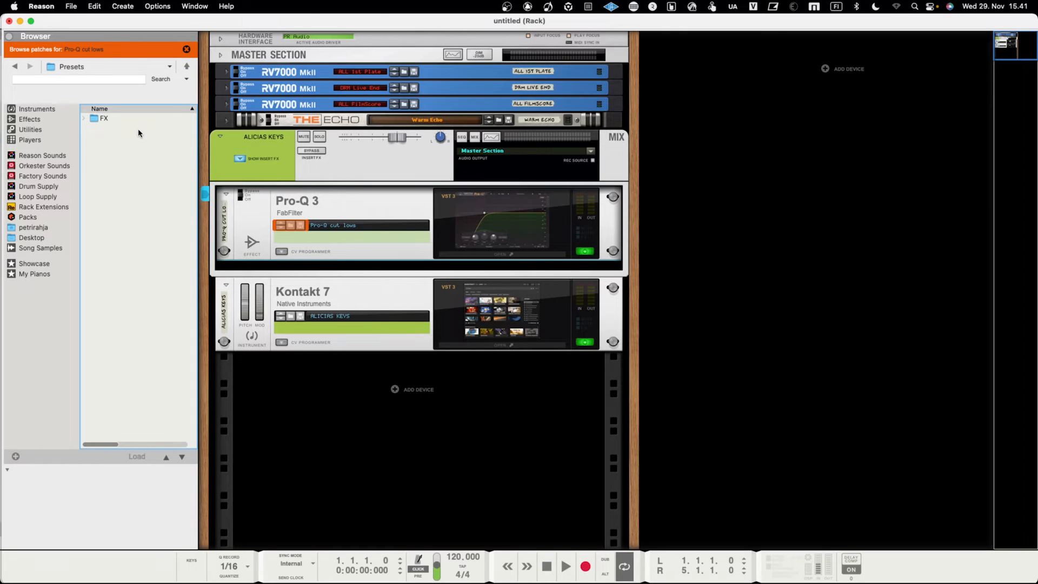
pyautogui.doubleClick(103, 118)
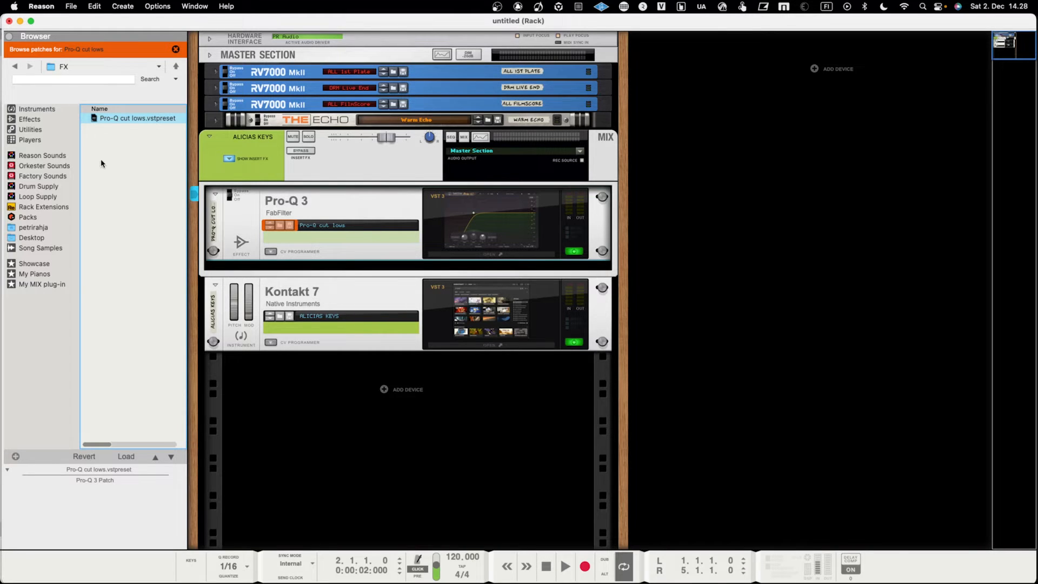
# Search the Browser's Effects for "1176" and add the UADx 1176 Rev A Compressor below Pro-Q 3 as an insert effect
pyautogui.click(37, 120)
pyautogui.click(69, 79)
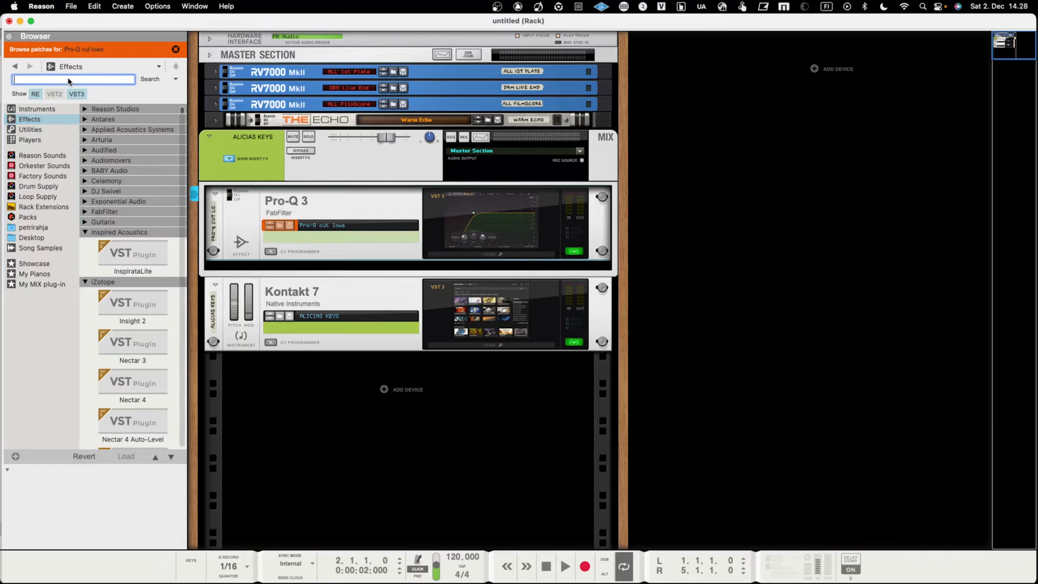
pyautogui.write('1176')
pyautogui.press('Return')
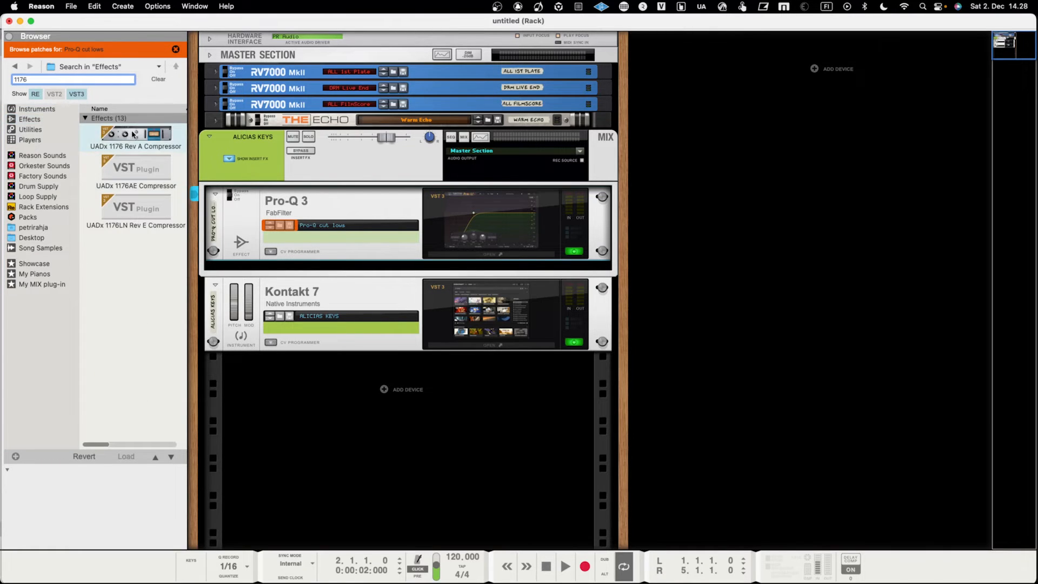
pyautogui.moveTo(134, 134)
pyautogui.mouseDown()
pyautogui.moveTo(270, 208)
pyautogui.moveTo(311, 213)
pyautogui.moveTo(323, 263)
pyautogui.moveTo(335, 216)
pyautogui.moveTo(346, 268)
pyautogui.mouseUp()
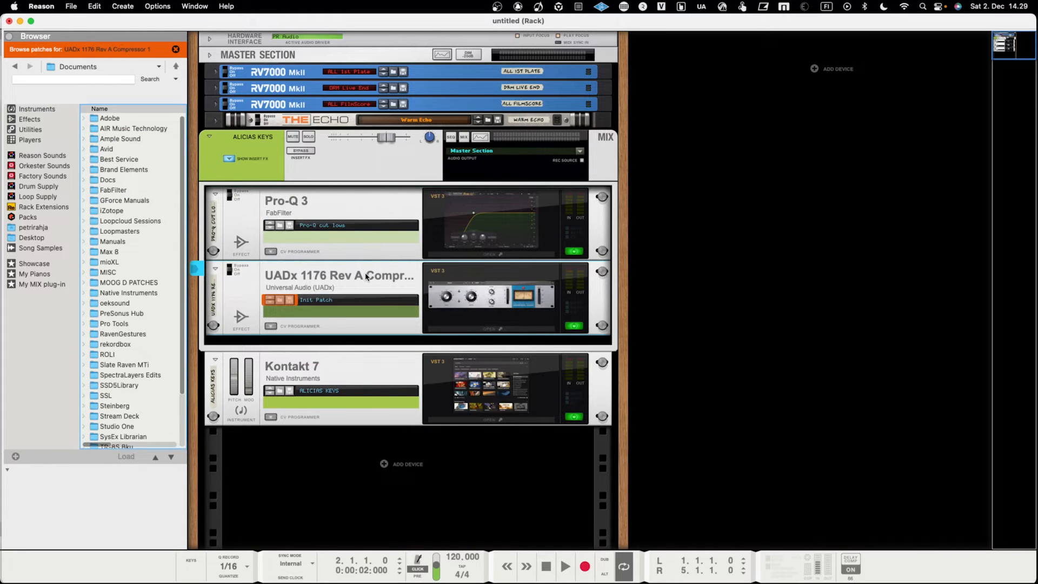
# Raise the Input level of the UADx 1176 Rev A Compressor and close its plugin window
pyautogui.click(471, 309)
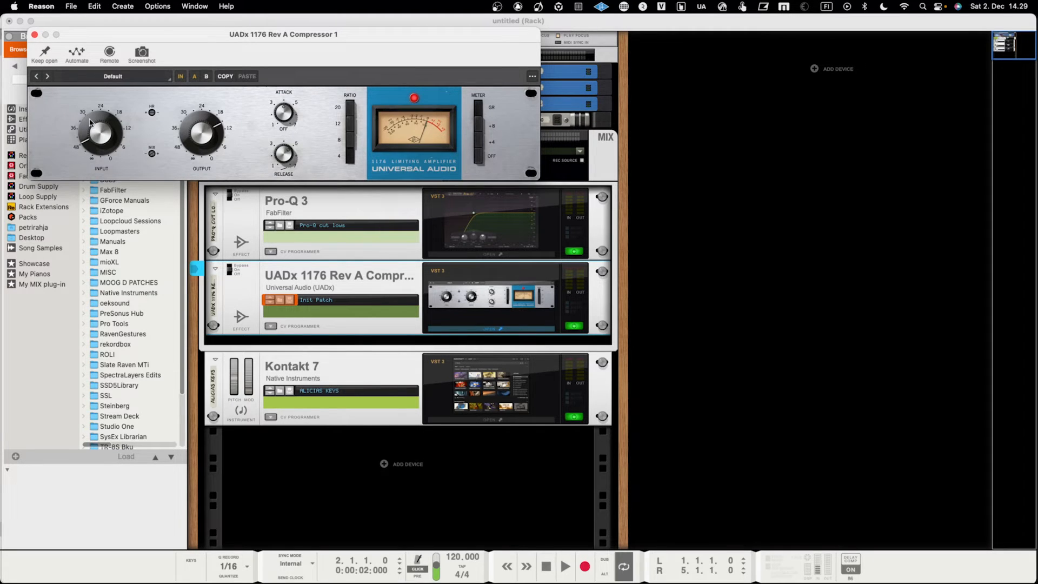
pyautogui.moveTo(90, 122); pyautogui.dragTo(104, 115)
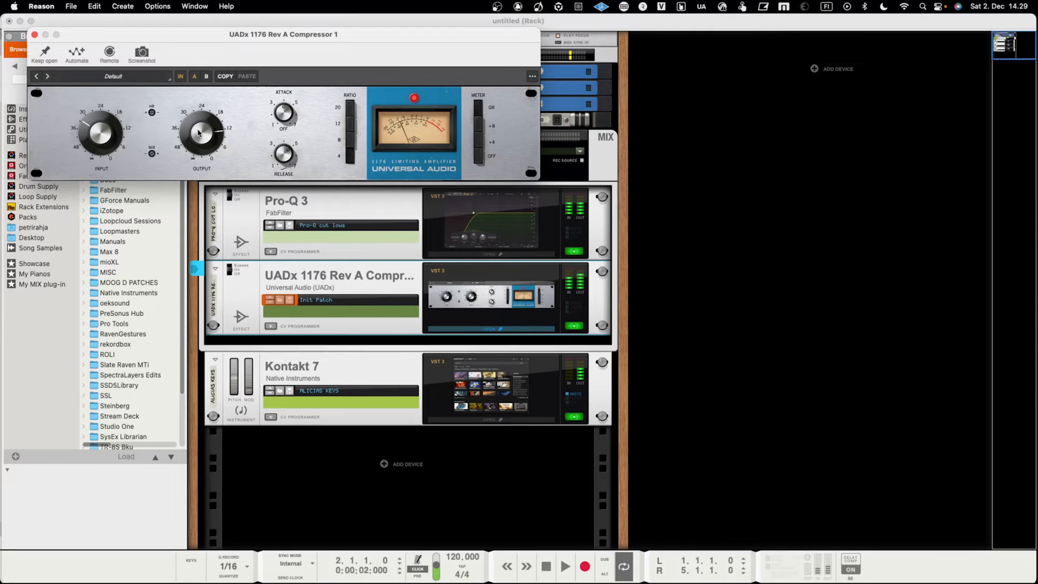
pyautogui.click(34, 35)
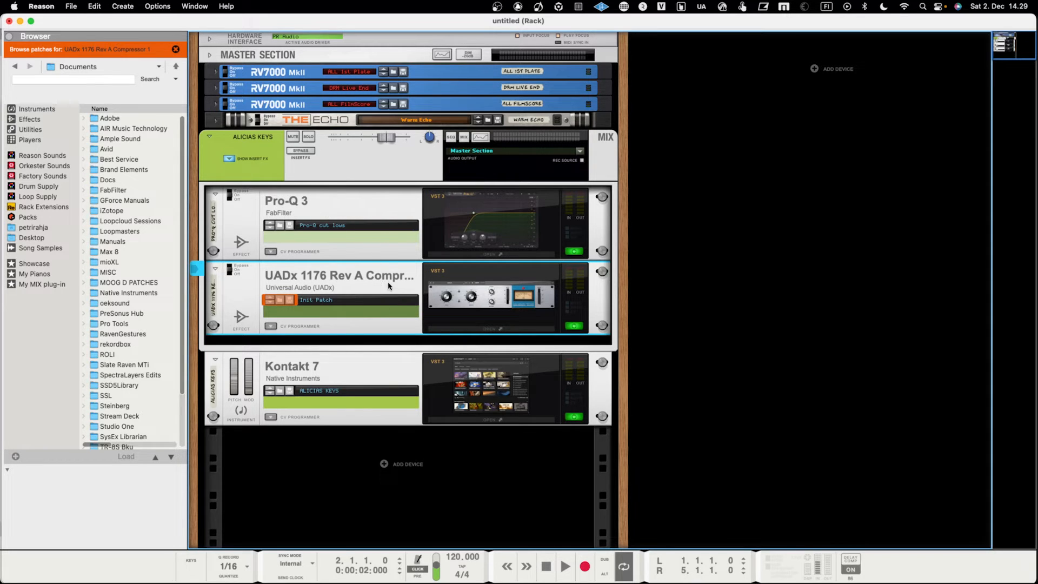
# Combine the Pro-Q 3 into a Combinator and toggle its device display, leaving the devices shown
pyautogui.rightClick(398, 202)
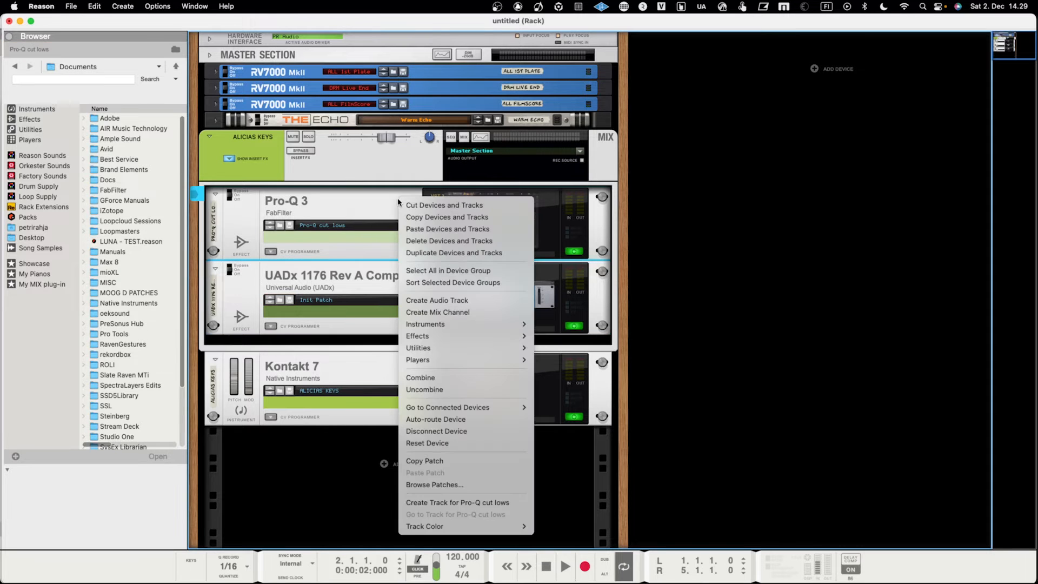
pyautogui.click(424, 377)
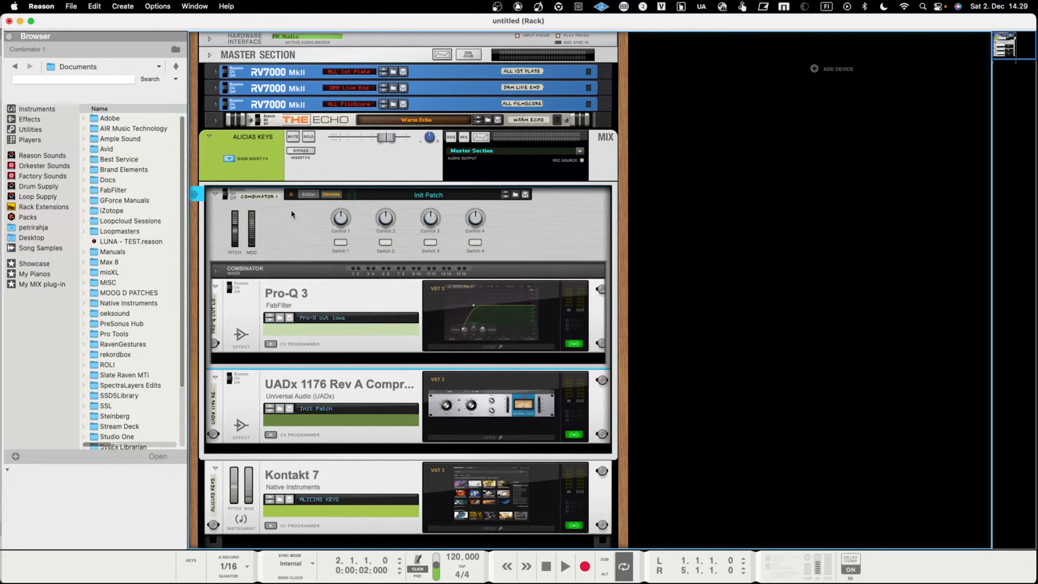
pyautogui.click(328, 195)
pyautogui.click(327, 195)
pyautogui.click(327, 195)
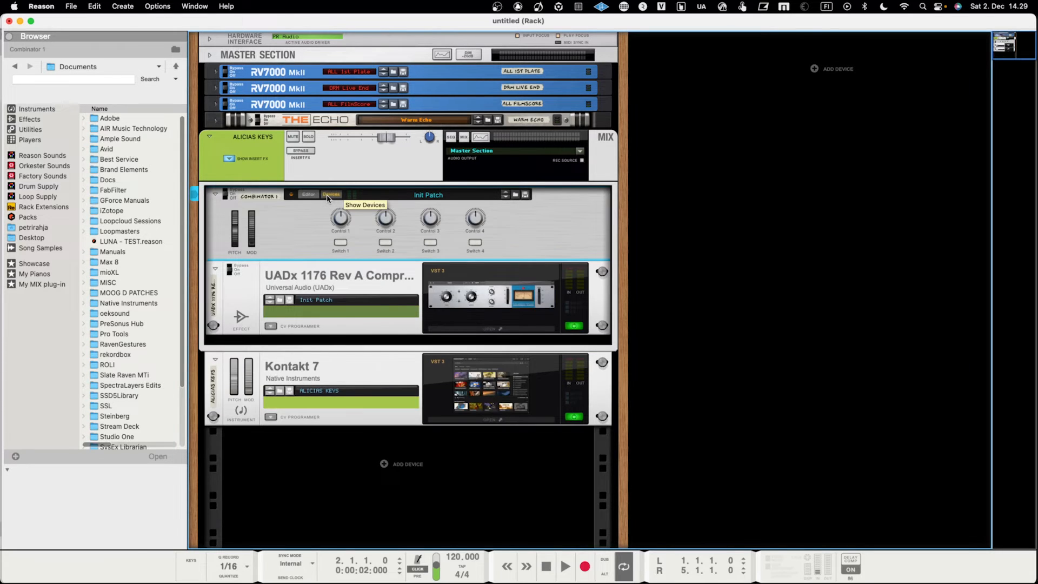
pyautogui.click(328, 196)
# Move the UADx 1176 Rev A Compressor into the Combinator below Pro-Q 3 and check it by hiding and showing the devices
pyautogui.click(317, 393)
pyautogui.moveTo(317, 393); pyautogui.dragTo(332, 370)
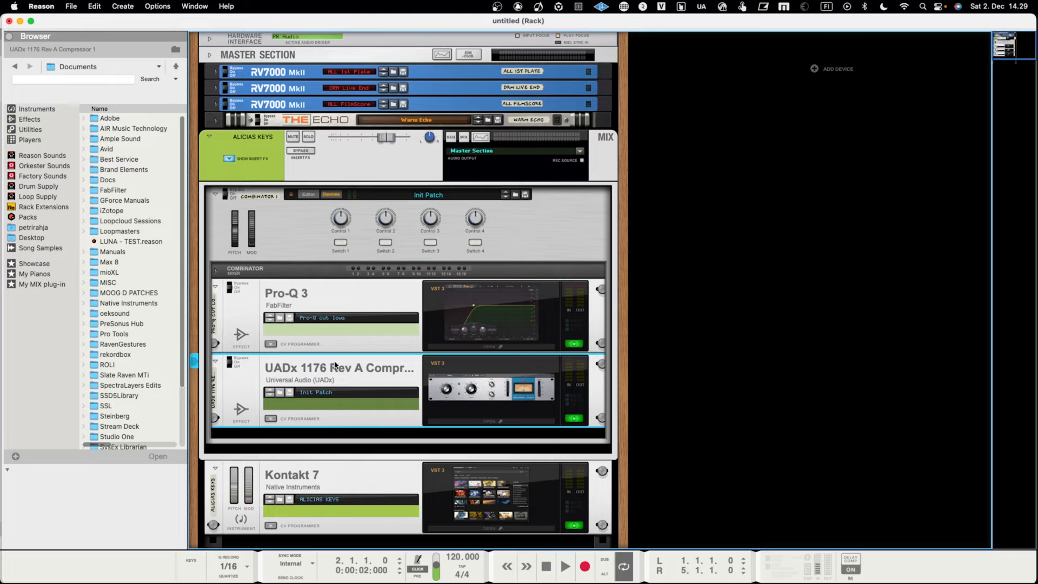
pyautogui.click(332, 195)
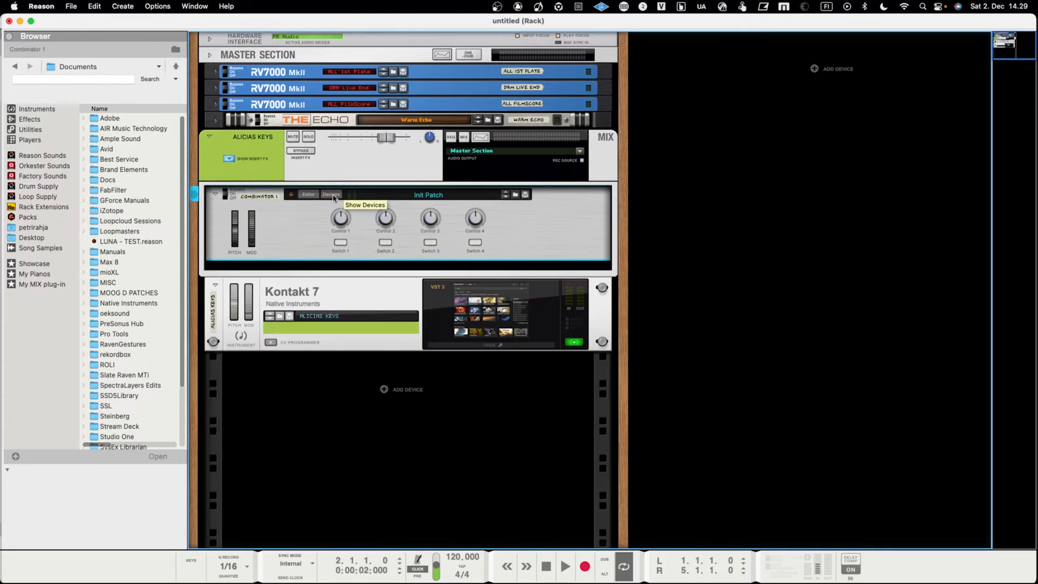
pyautogui.click(333, 196)
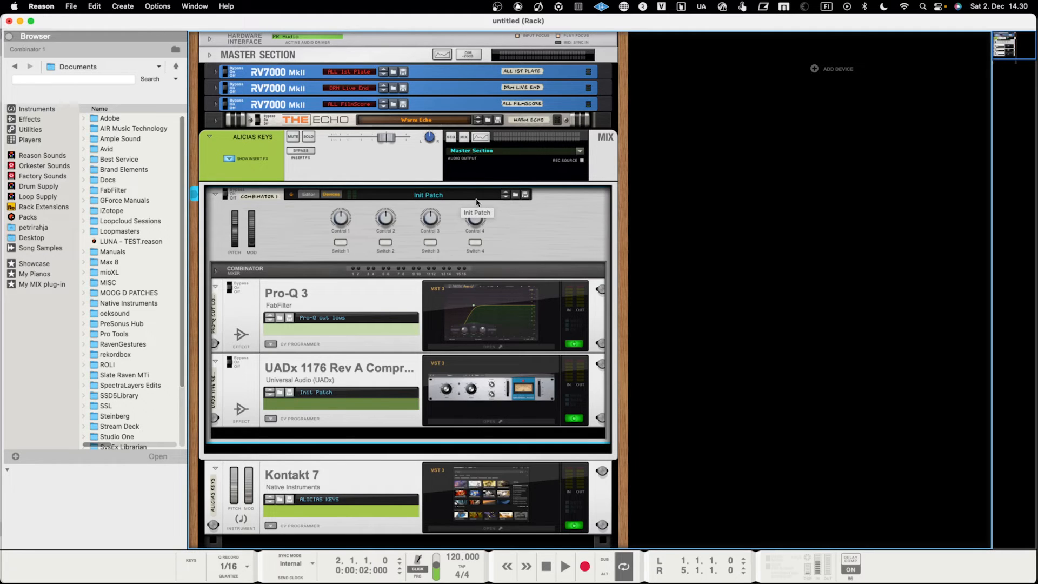
# Start saving the Combinator patch and create a new folder named "TRACK PRESETS" inside Presets as its destination
pyautogui.click(525, 194)
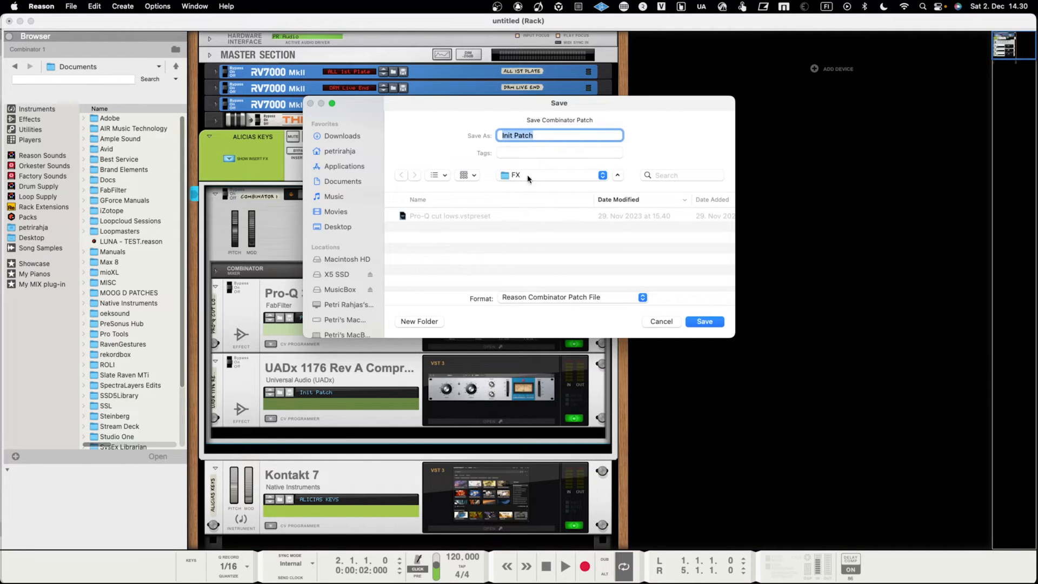
pyautogui.click(529, 178)
pyautogui.click(527, 192)
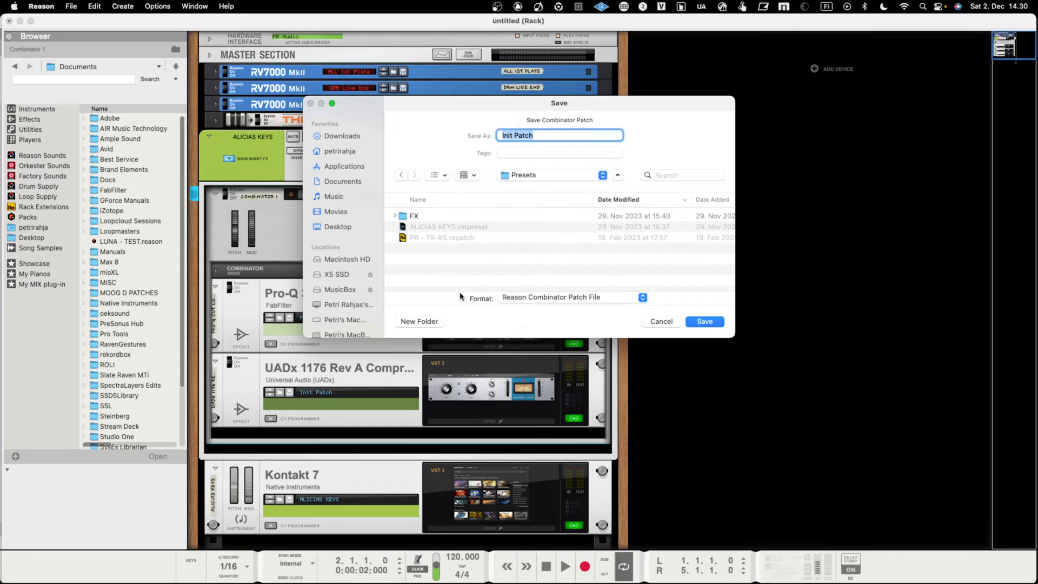
pyautogui.click(428, 322)
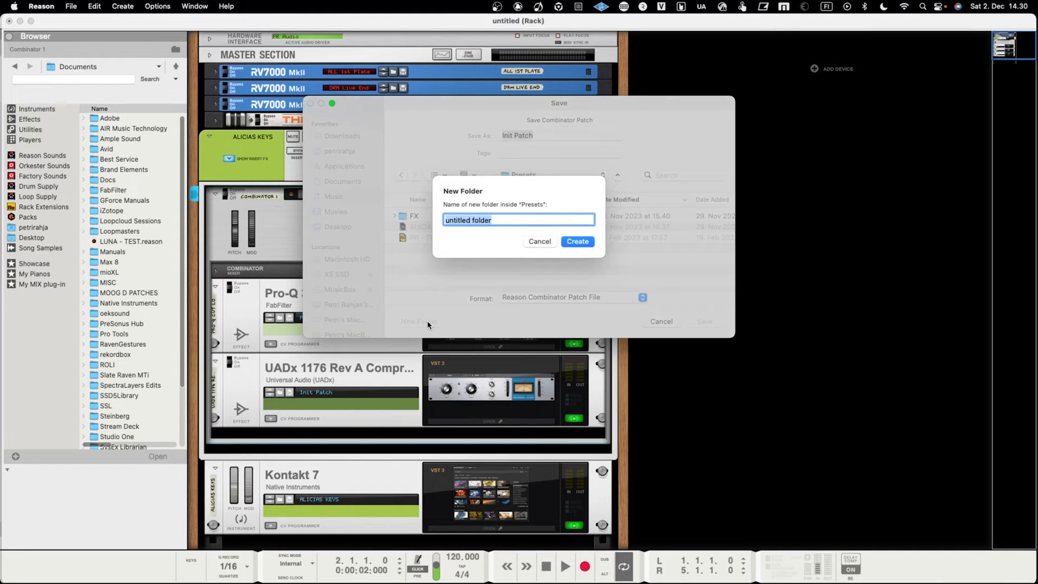
pyautogui.write('TRACK PRESETS')
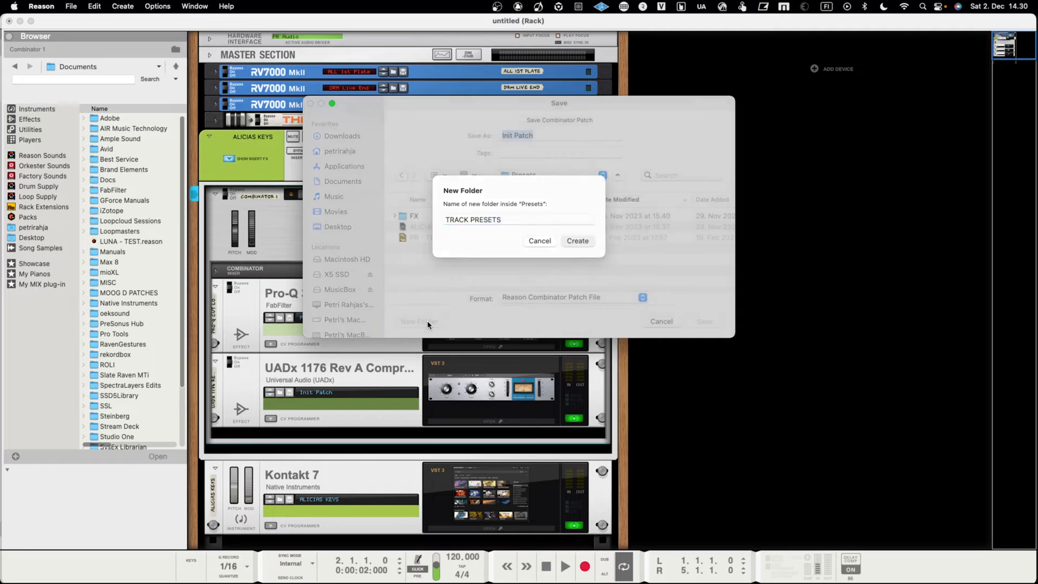
pyautogui.press('Return')
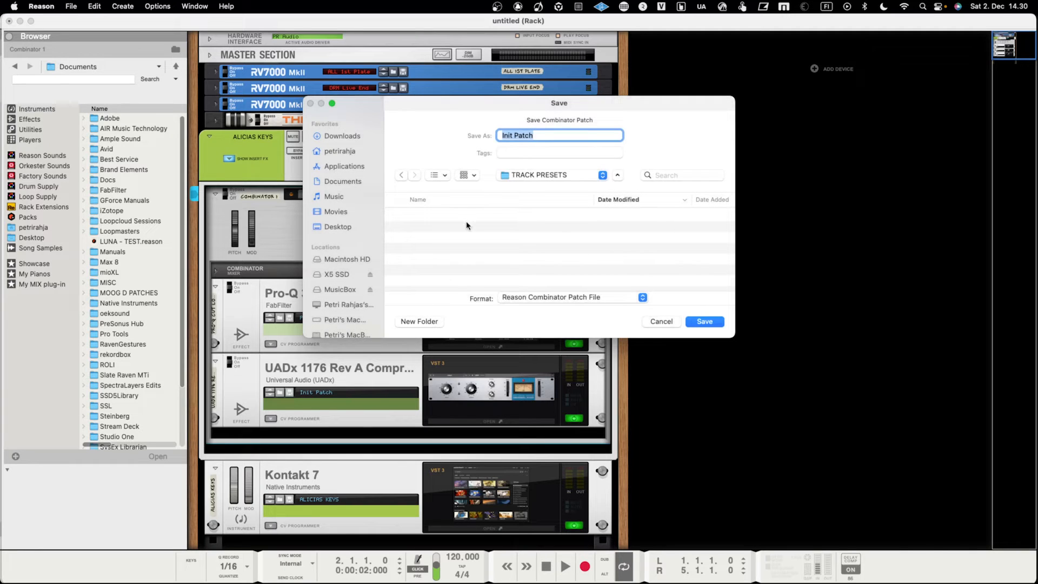
# Name the Combinator patch "EQ+Comp" and save it in the TRACK PRESETS folder
pyautogui.moveTo(373, 115); pyautogui.dragTo(436, 123)
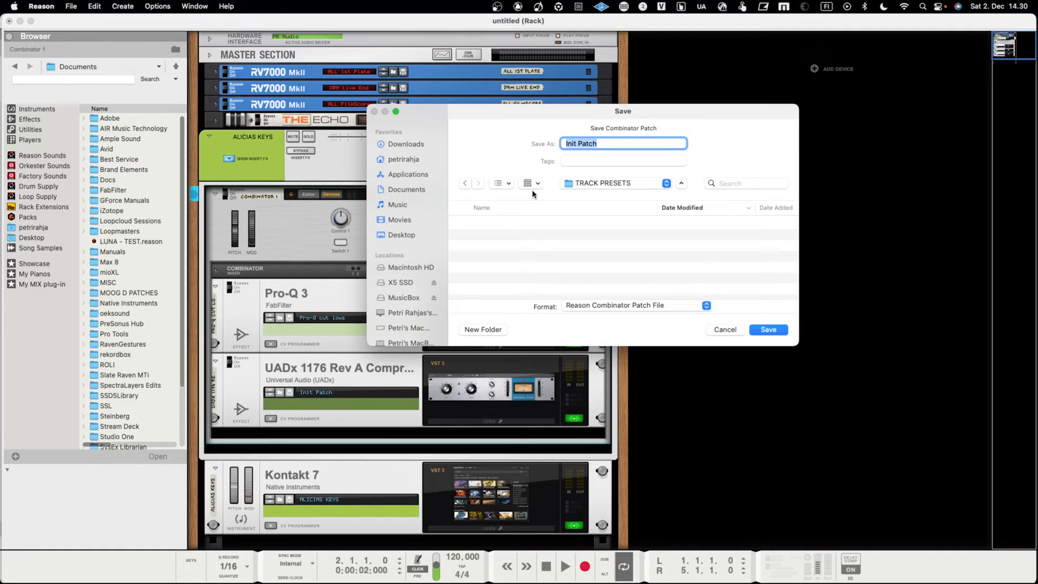
pyautogui.write('EQ+Comp')
pyautogui.press('Return')
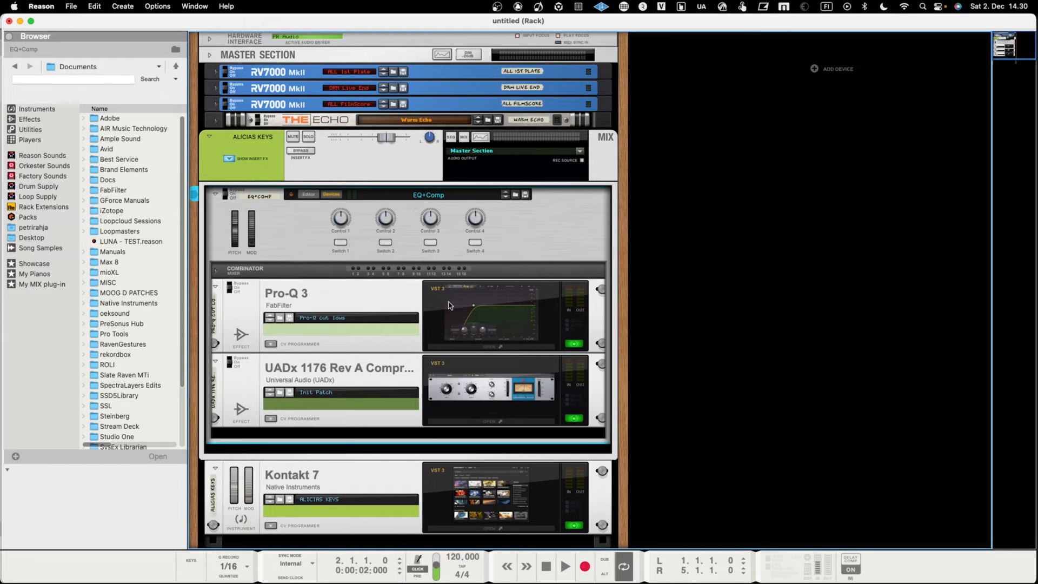
pyautogui.scroll(-4, 432, 342)
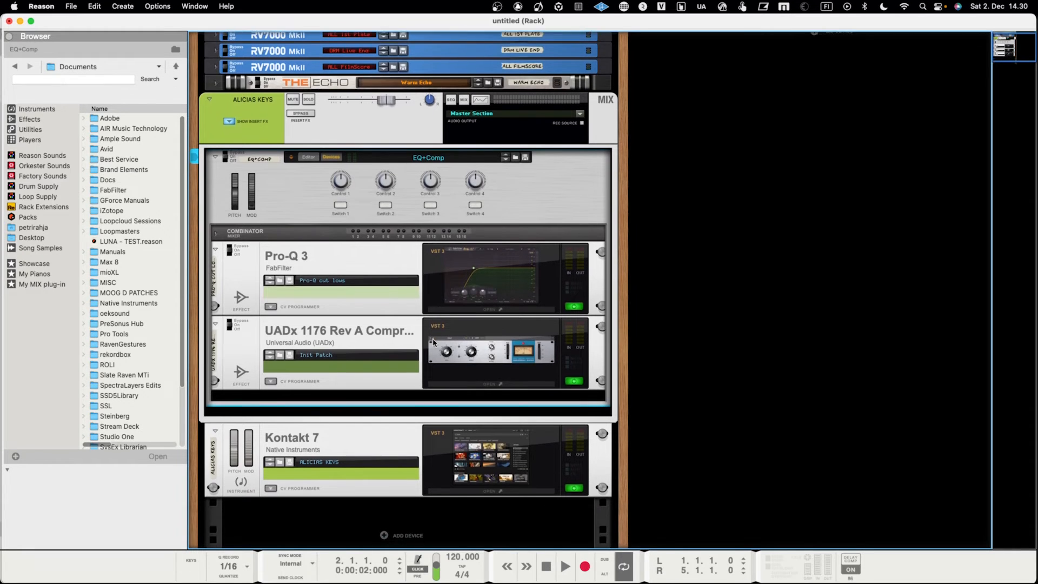
pyautogui.scroll(2, 433, 342)
pyautogui.scroll(-4, 432, 342)
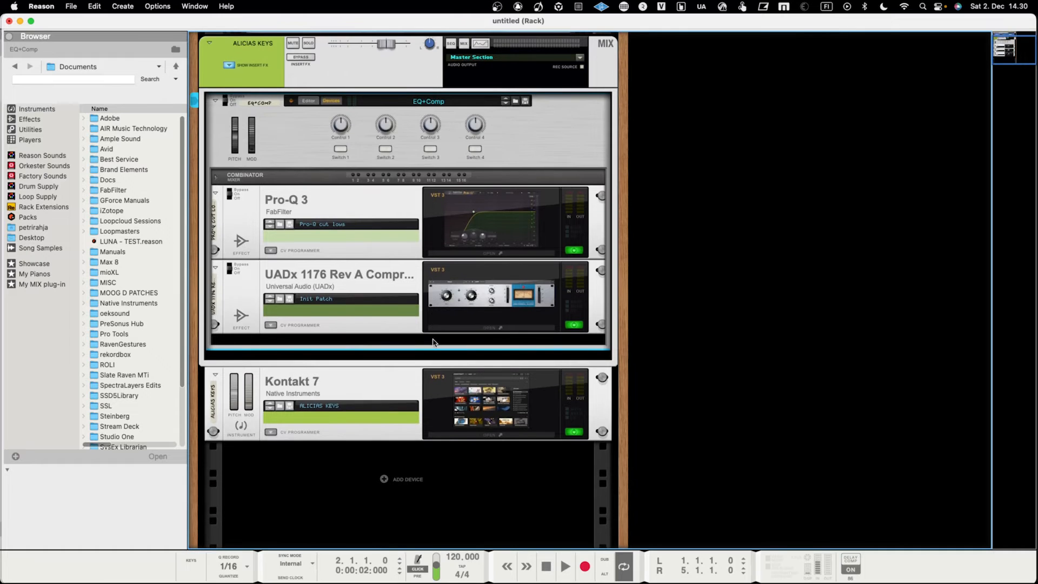
pyautogui.scroll(2, 432, 343)
pyautogui.scroll(2, 433, 342)
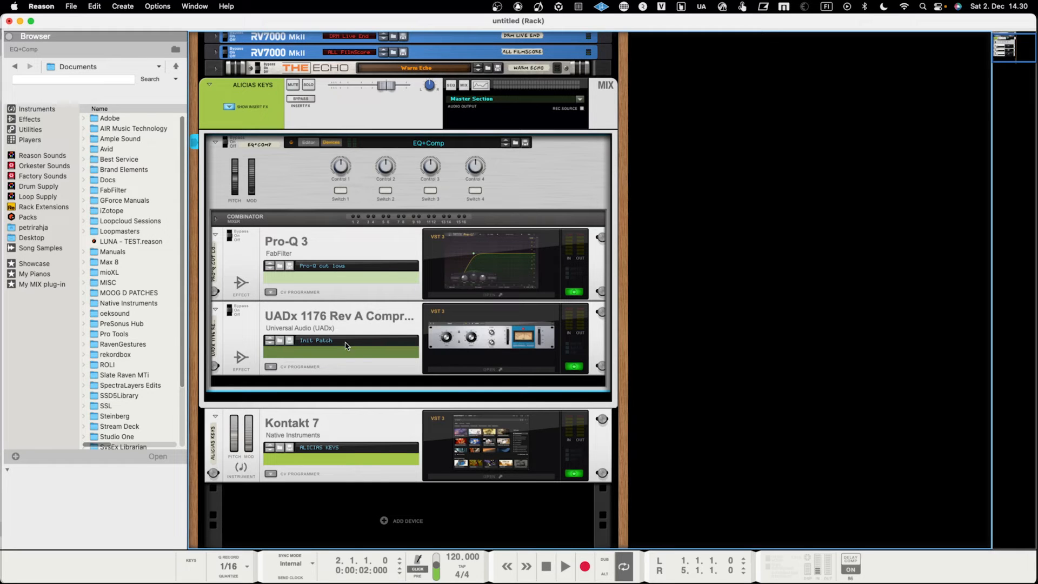
pyautogui.scroll(3, 292, 238)
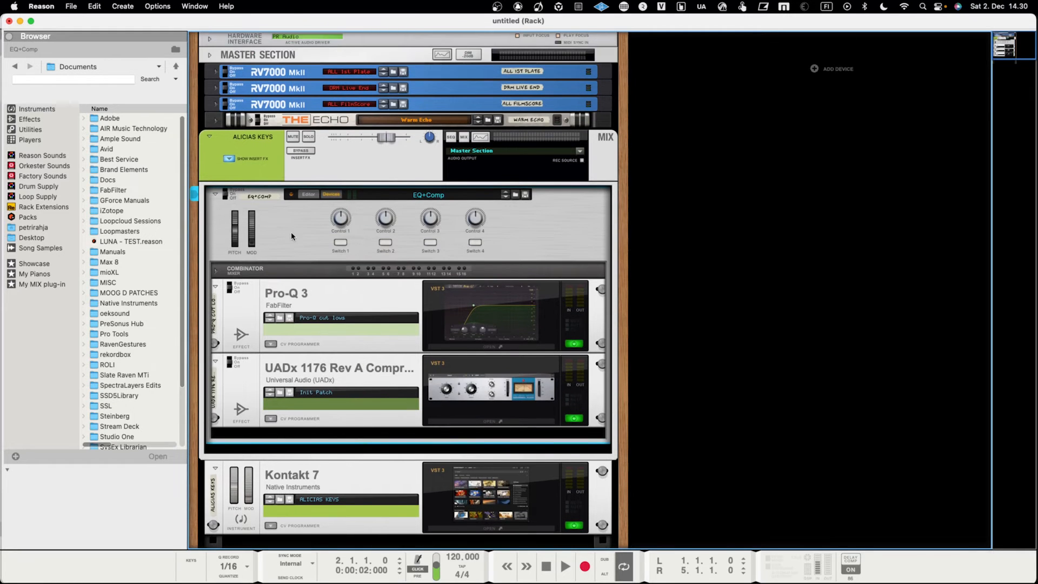
# Hide the insert effects of the ALICIAS KEYS channel and briefly view the save dialog for the Kontakt 7 patch
pyautogui.click(229, 159)
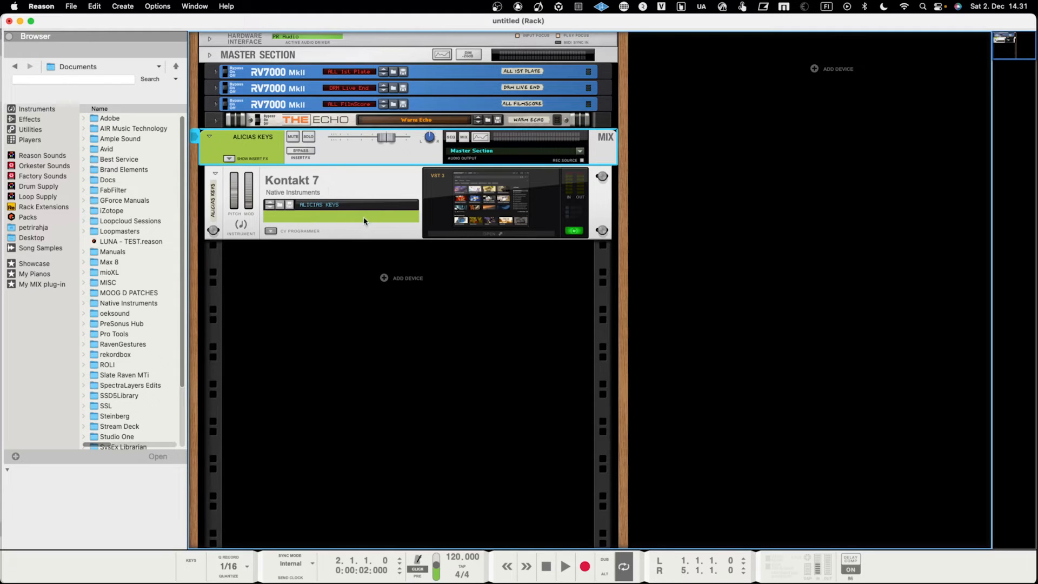
pyautogui.click(290, 205)
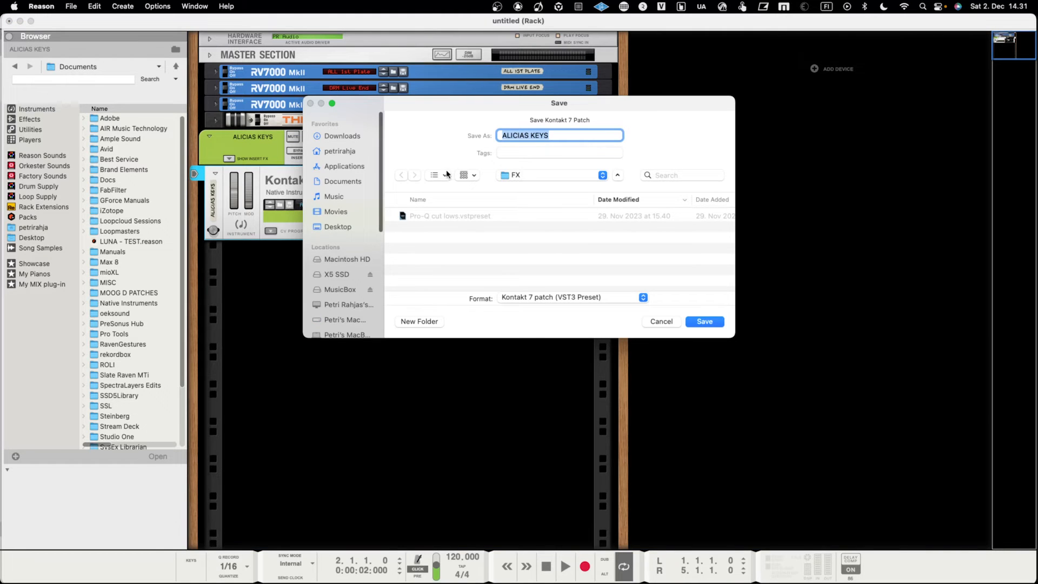
pyautogui.click(660, 322)
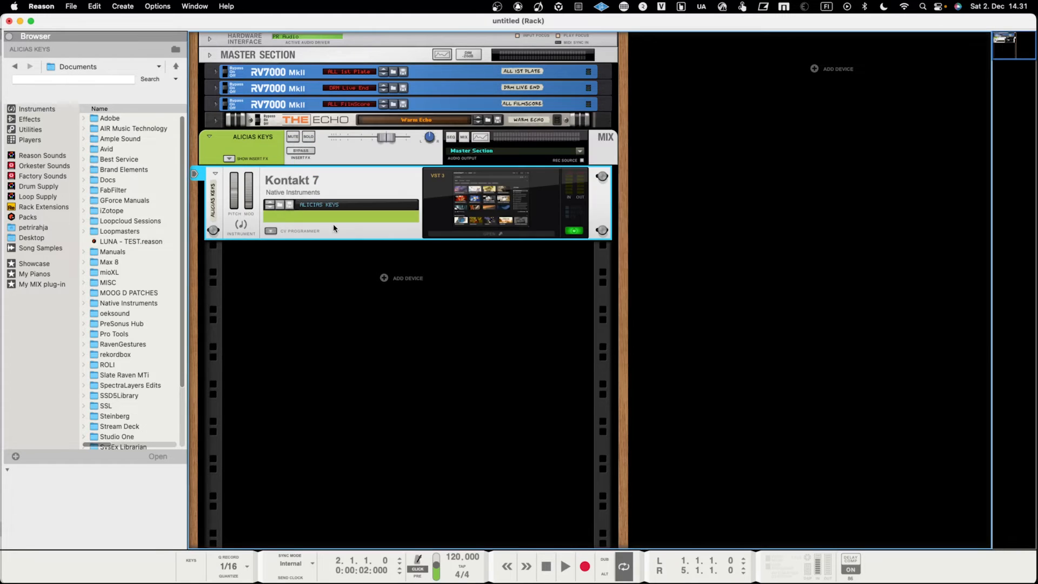
# Search the Kontakt 7 library for "the maverick" and load The Maverick piano in place of Alicias Keys
pyautogui.click(497, 216)
pyautogui.moveTo(300, 53); pyautogui.dragTo(674, 117)
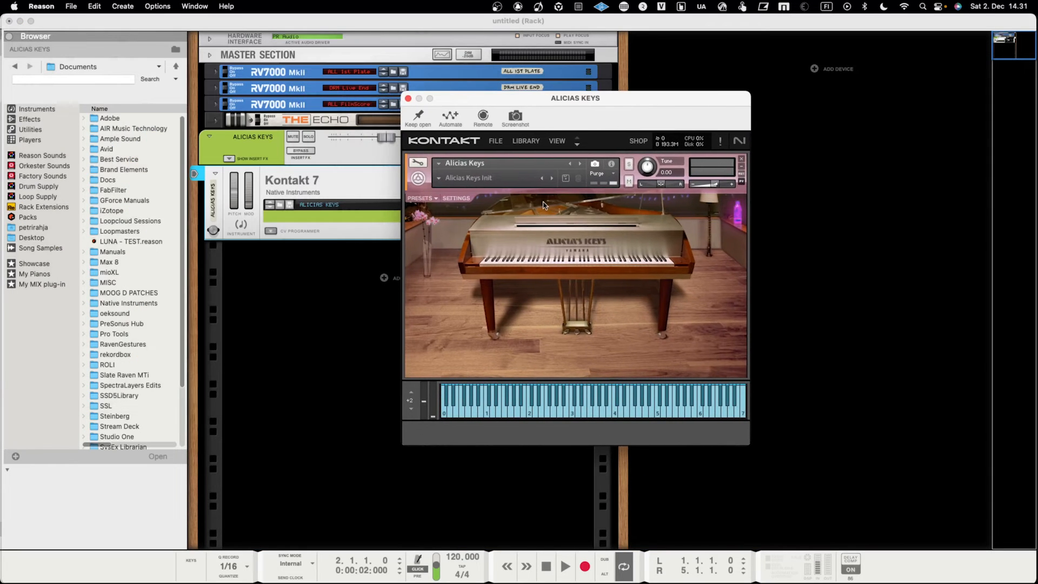
pyautogui.click(528, 141)
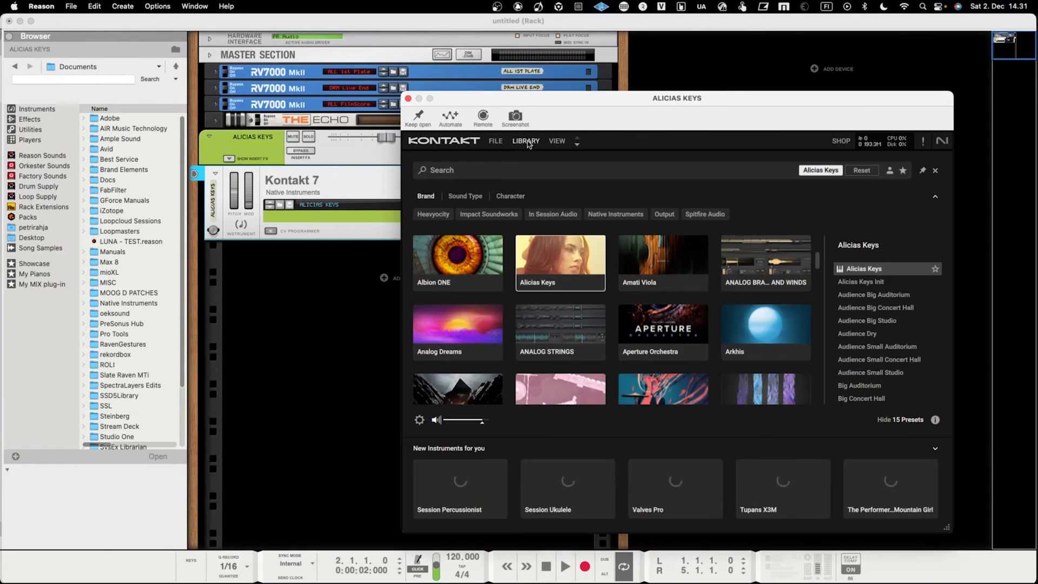
pyautogui.click(514, 178)
pyautogui.write('the maverick')
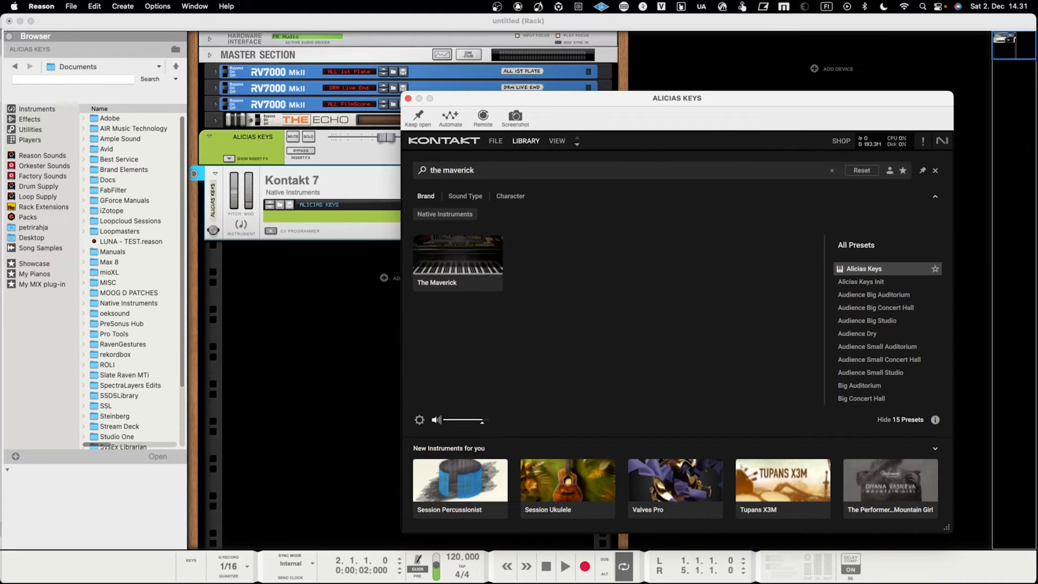
pyautogui.click(483, 272)
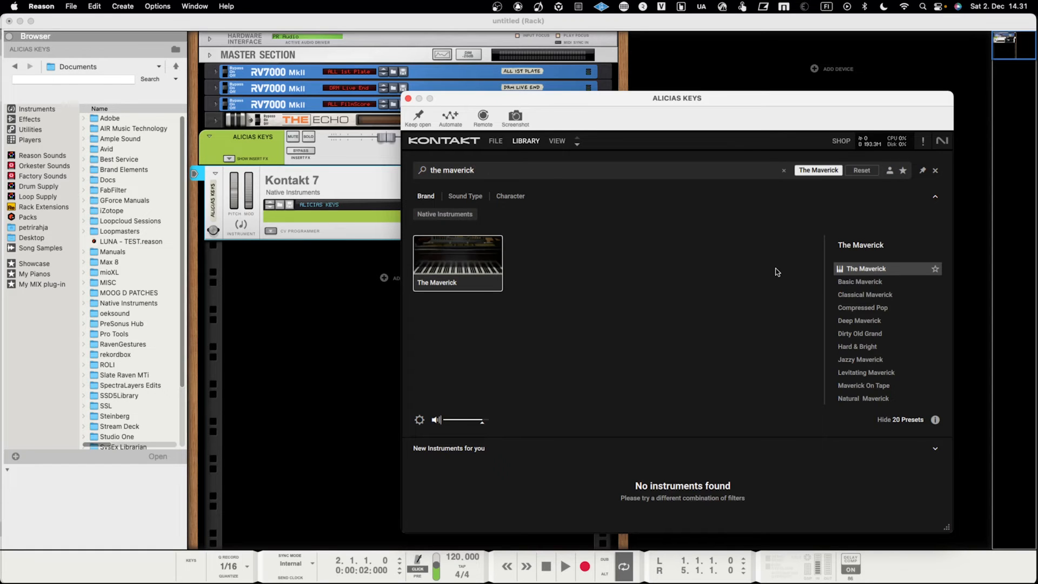
pyautogui.doubleClick(892, 271)
pyautogui.moveTo(647, 102); pyautogui.dragTo(589, 97)
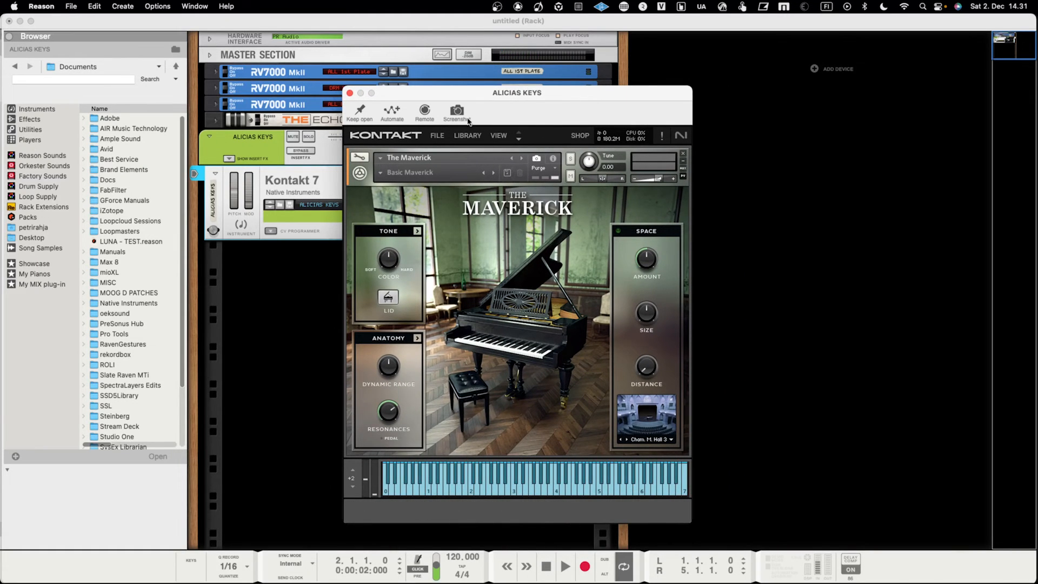
# Save the Kontakt 7 patch as "THE MAVERICK" in the Presets folder and briefly show the channel's insert effects
pyautogui.click(349, 93)
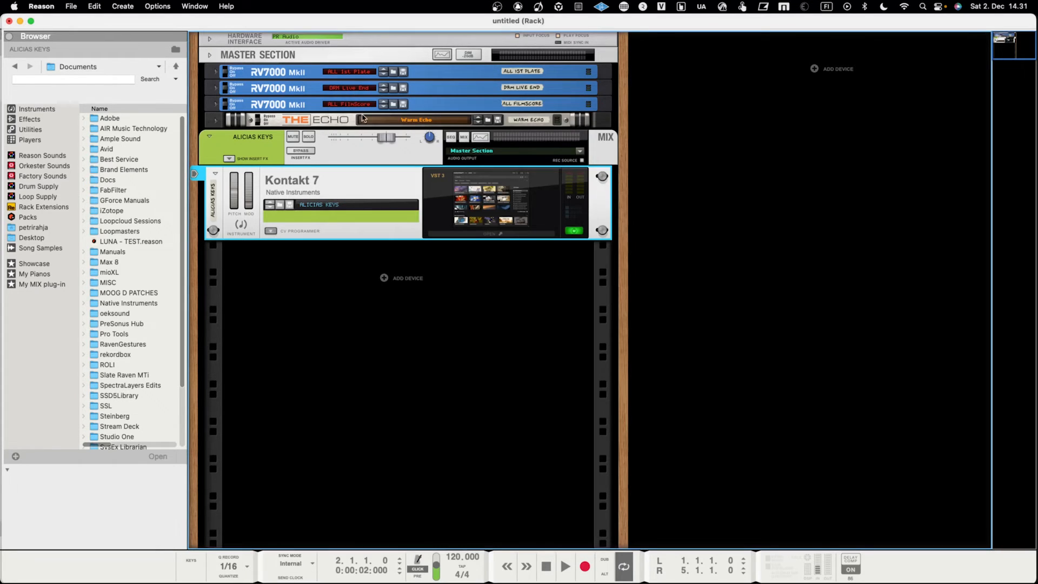
pyautogui.click(288, 205)
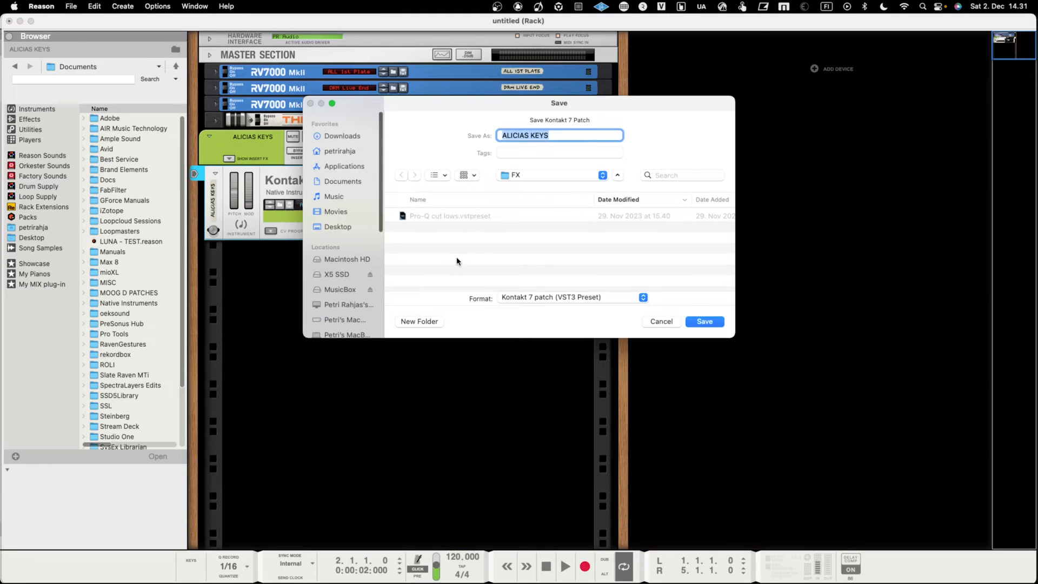
pyautogui.click(517, 176)
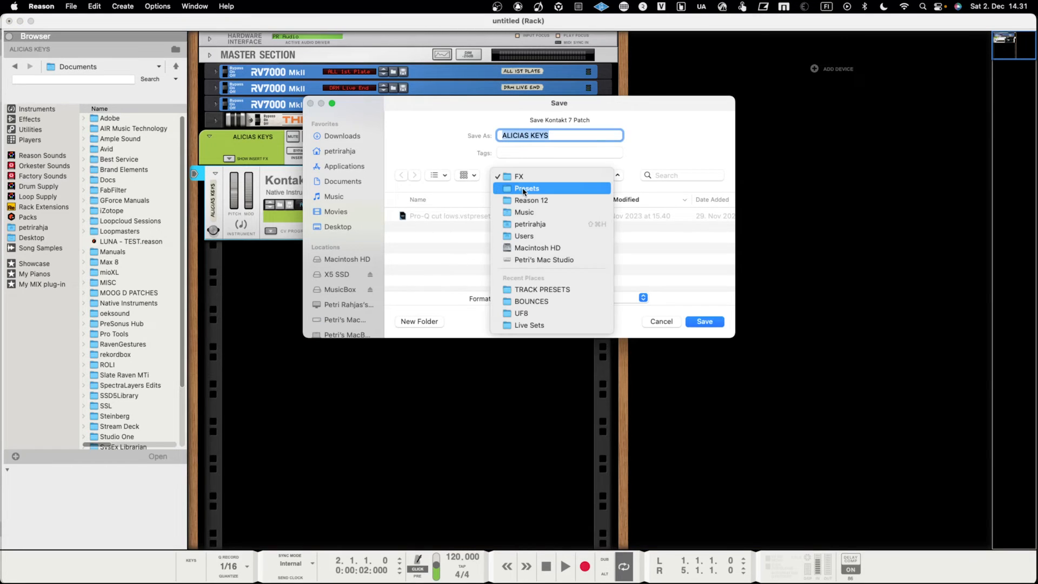
pyautogui.click(521, 192)
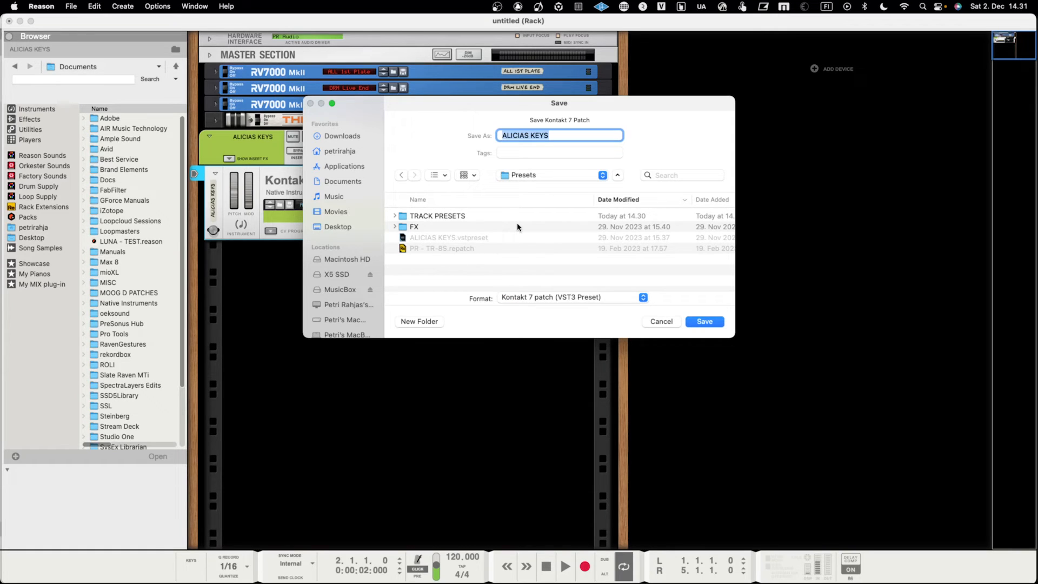
pyautogui.write('THE MAVERICK')
pyautogui.press('Return')
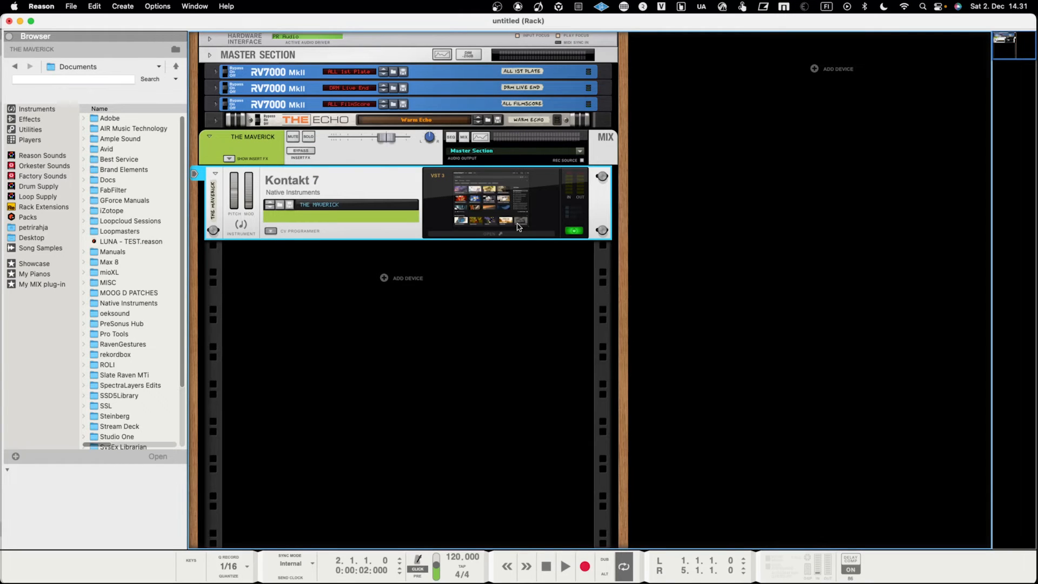
pyautogui.click(229, 158)
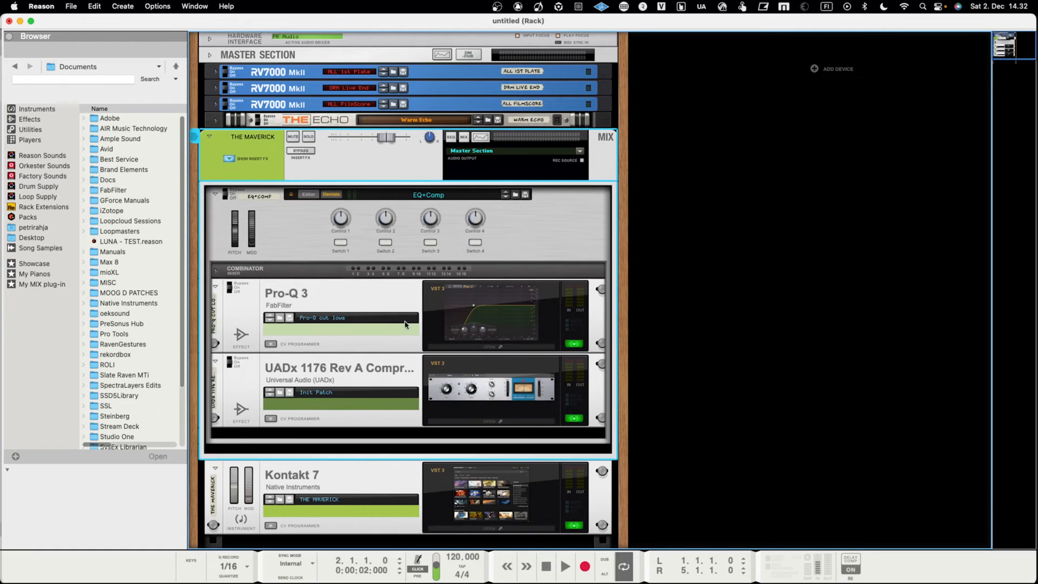
pyautogui.click(230, 158)
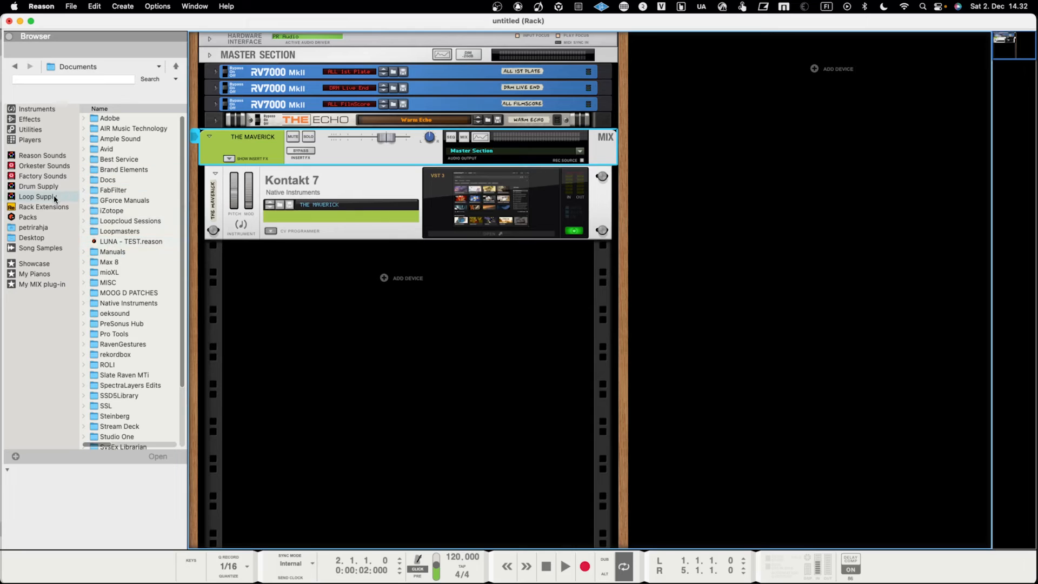
# Find THE MAVERICK.vstpreset in the home folder's Music > Reason 12 > Presets and add it to the My Pianos favorites list
pyautogui.click(33, 229)
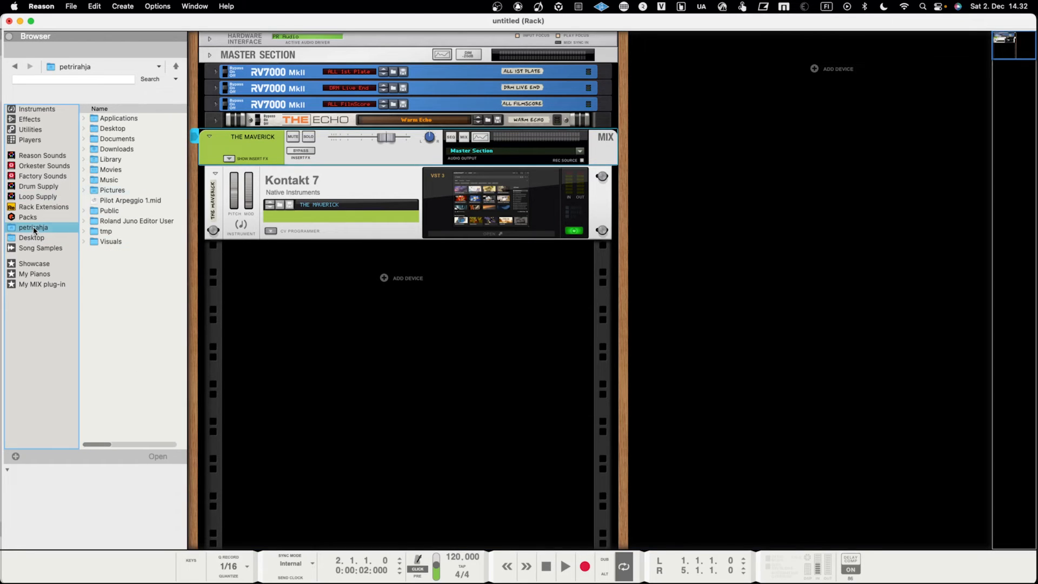
pyautogui.doubleClick(123, 181)
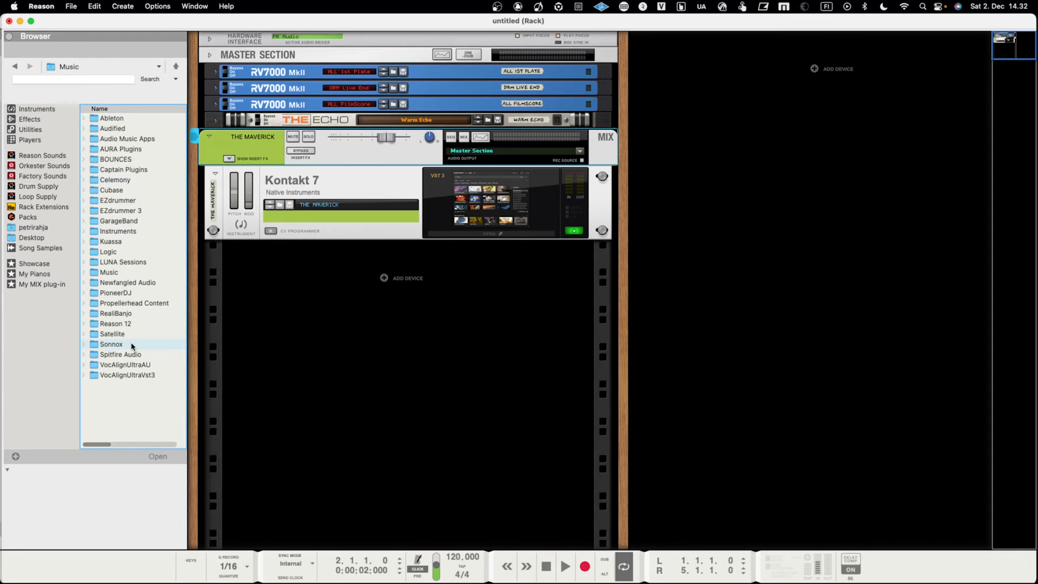
pyautogui.click(135, 324)
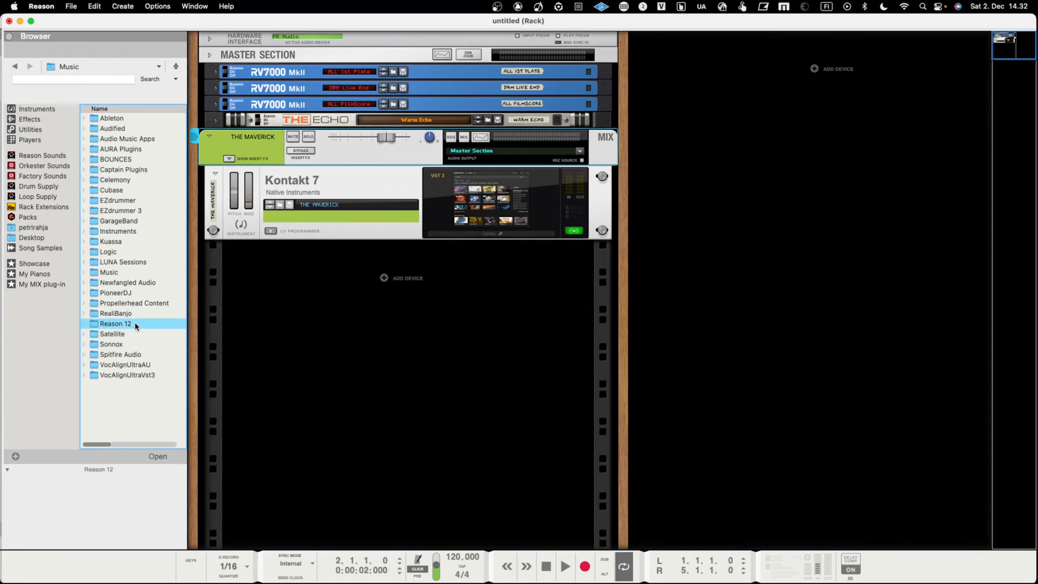
pyautogui.doubleClick(135, 324)
pyautogui.doubleClick(118, 129)
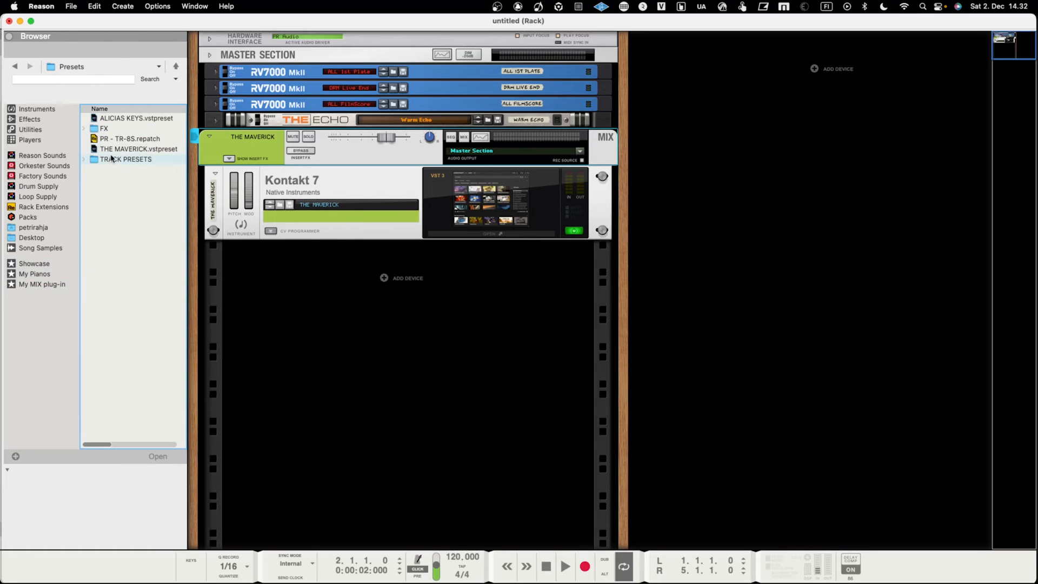
pyautogui.rightClick(134, 152)
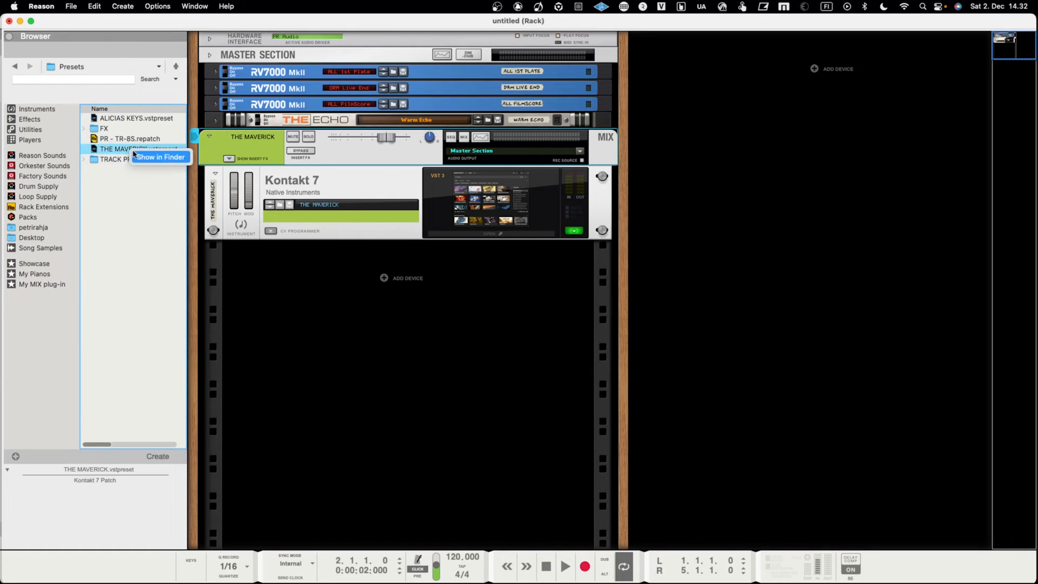
pyautogui.click(121, 153)
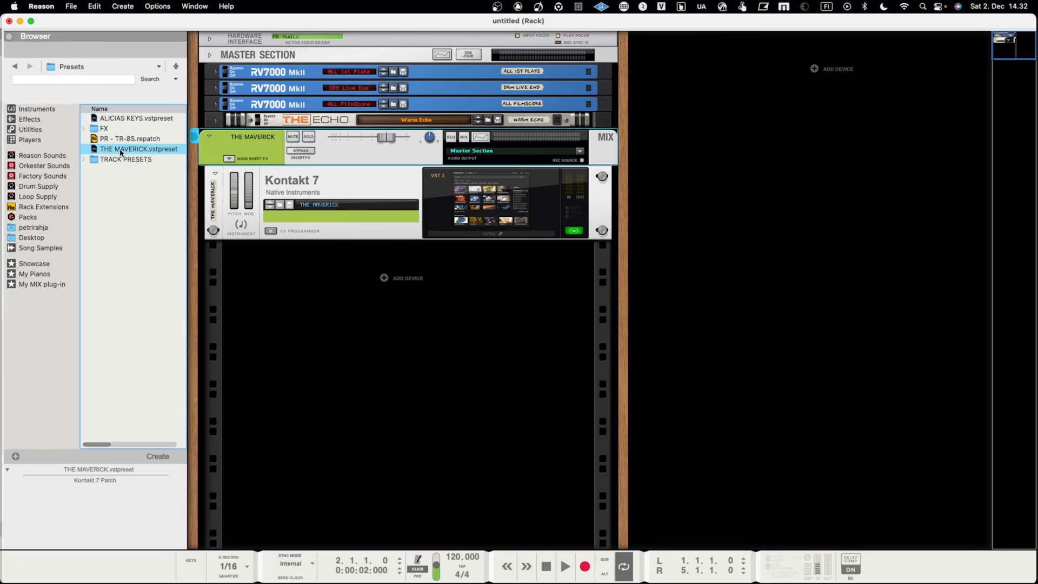
pyautogui.click(40, 274)
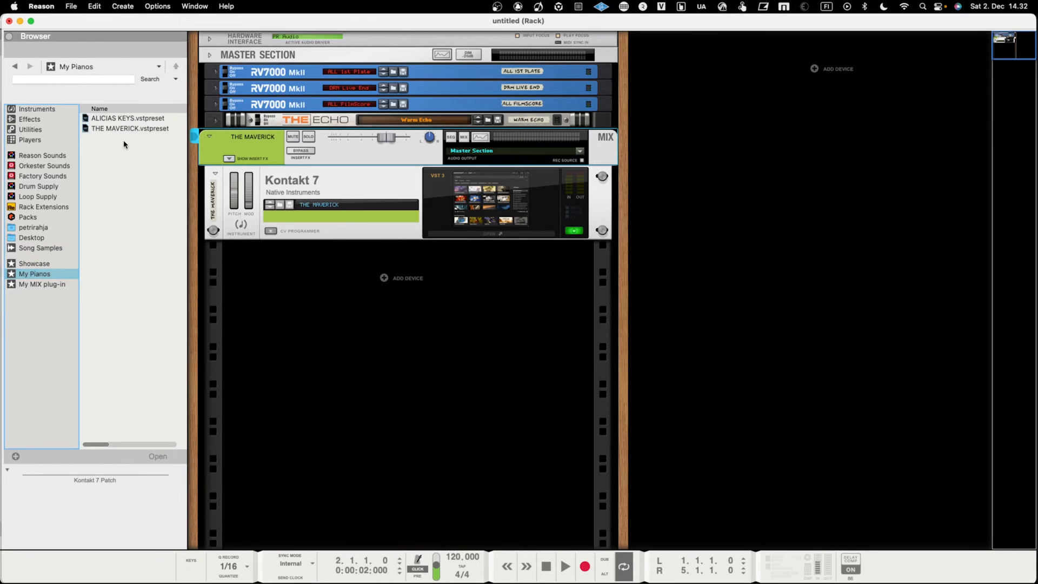
# Create a second Kontakt 7 instrument below the existing one from THE MAVERICK.vstpreset in My Pianos
pyautogui.moveTo(113, 129); pyautogui.dragTo(340, 393)
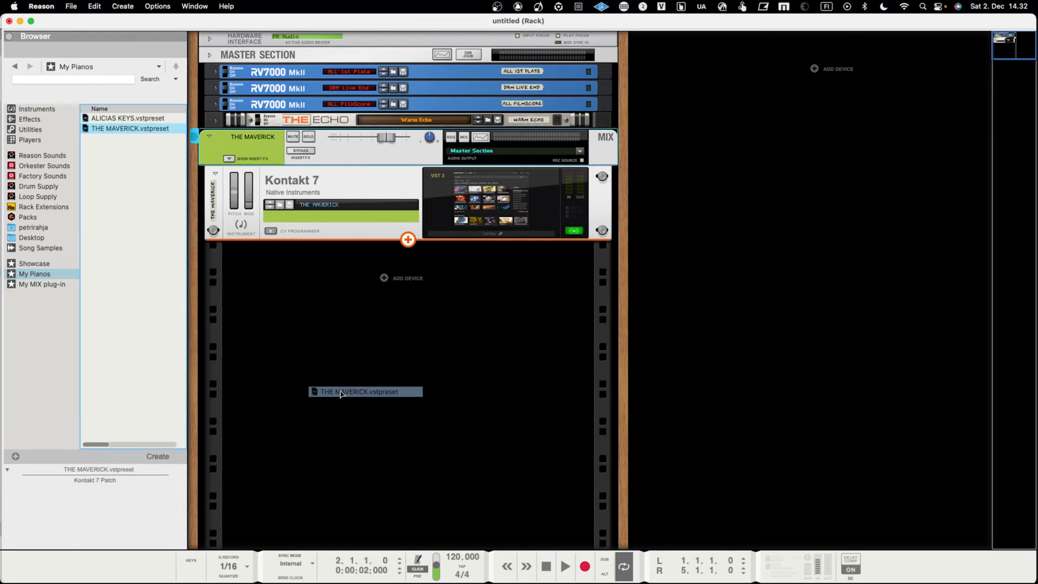
pyautogui.moveTo(340, 393); pyautogui.dragTo(335, 414)
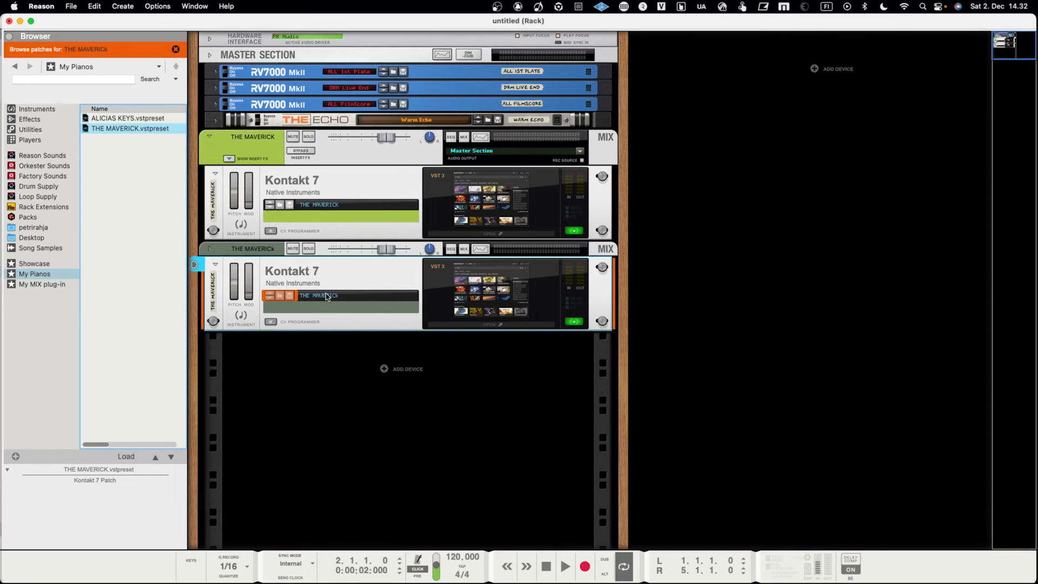
pyautogui.click(291, 296)
pyautogui.click(652, 322)
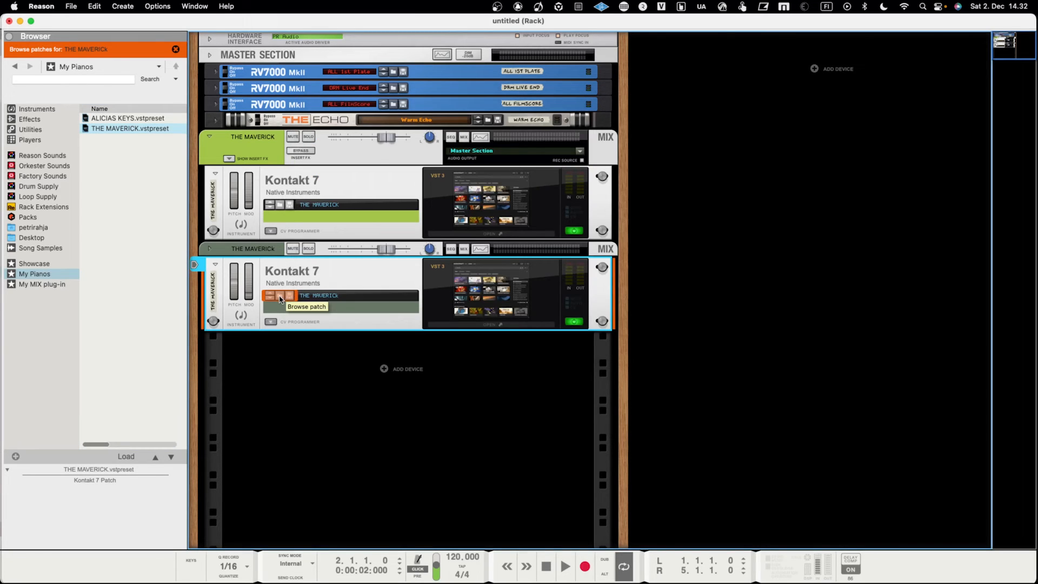
# Load ALICIAS KEYS.vstpreset from My Pianos into the second Kontakt 7 and check the plug-in windows of both instruments
pyautogui.click(124, 118)
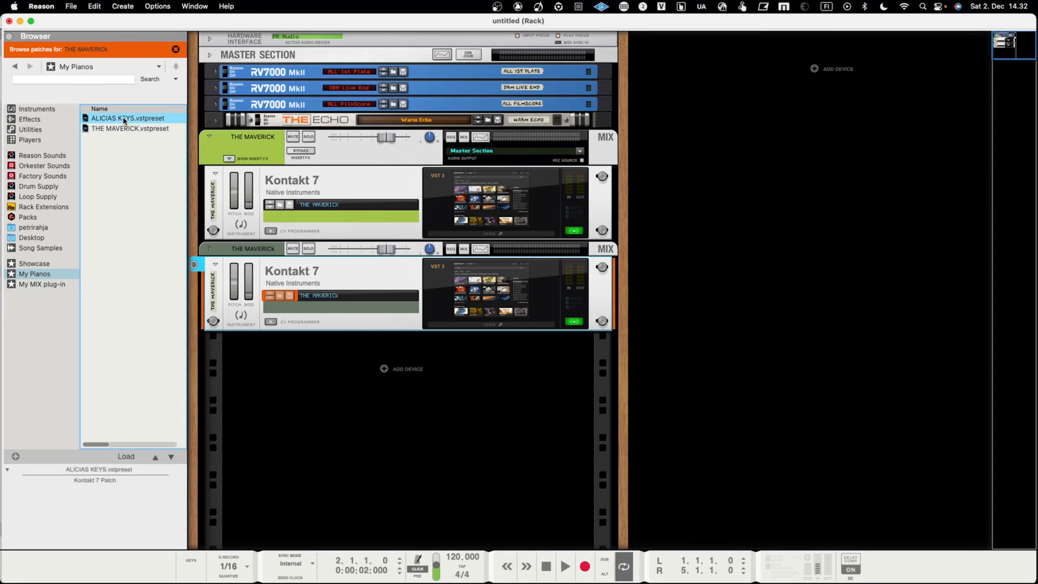
pyautogui.doubleClick(124, 118)
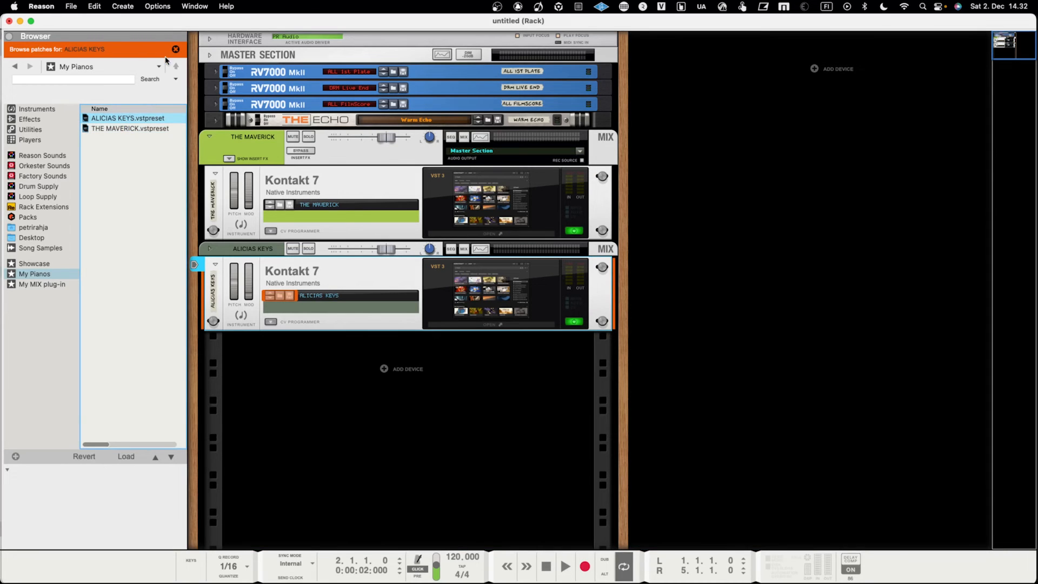
pyautogui.click(485, 296)
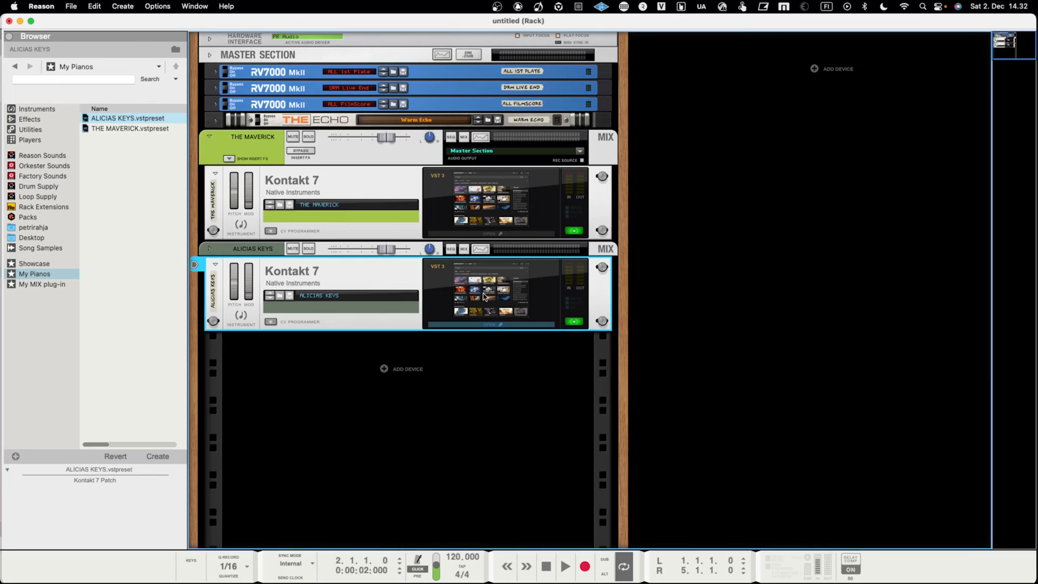
pyautogui.click(489, 298)
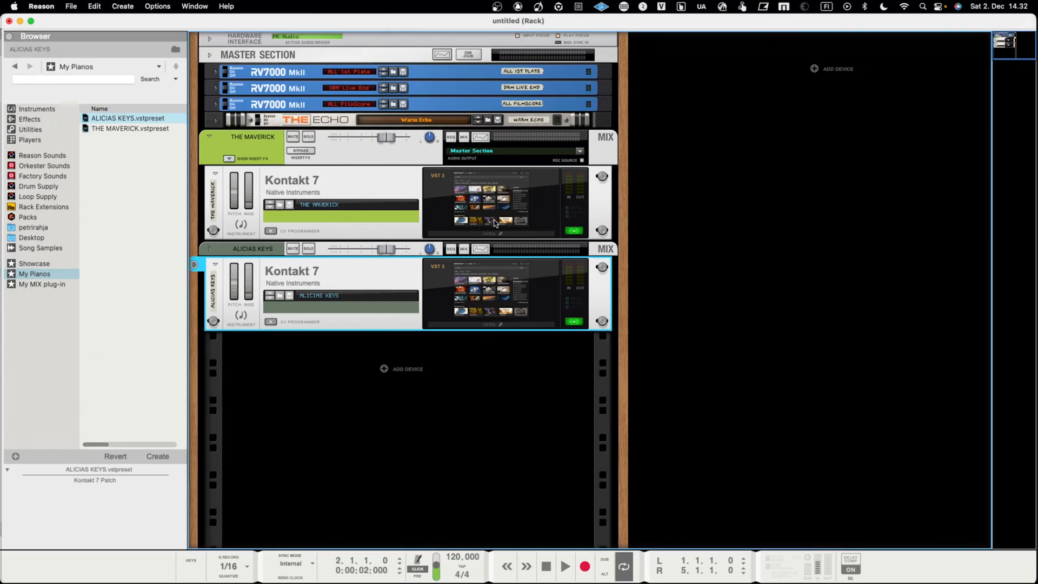
pyautogui.click(498, 181)
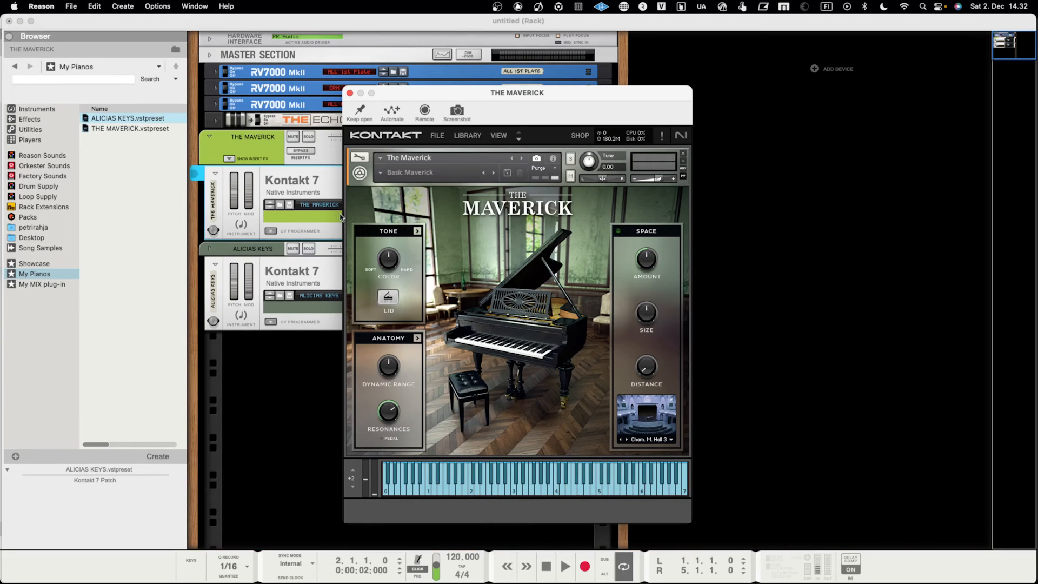
pyautogui.click(349, 94)
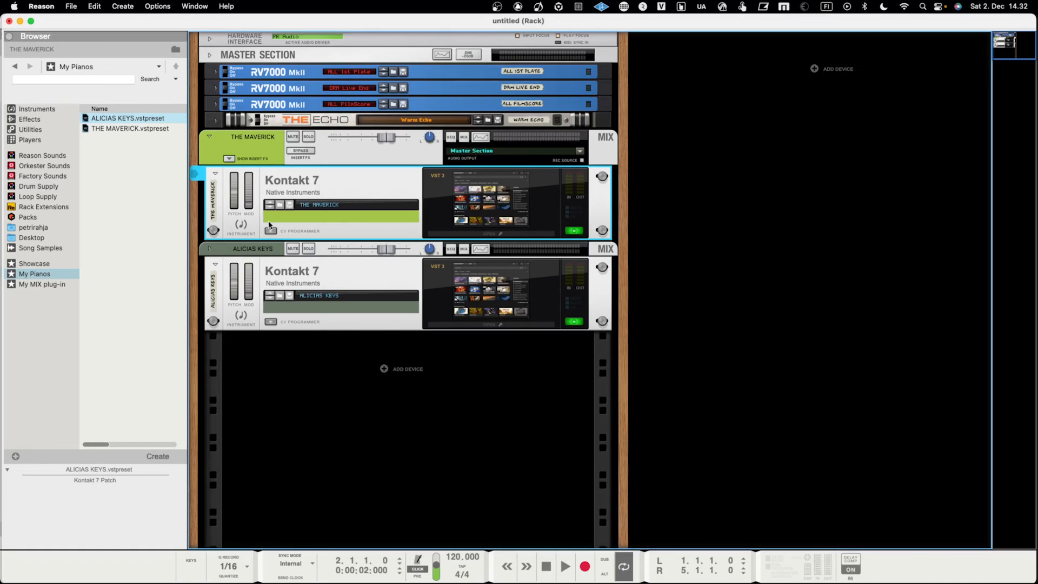
# Unfold the ALICIAS KEYS mix channel, briefly check THE MAVERICK channel's insert effects, and show the ALICIAS KEYS insert effects area
pyautogui.click(209, 249)
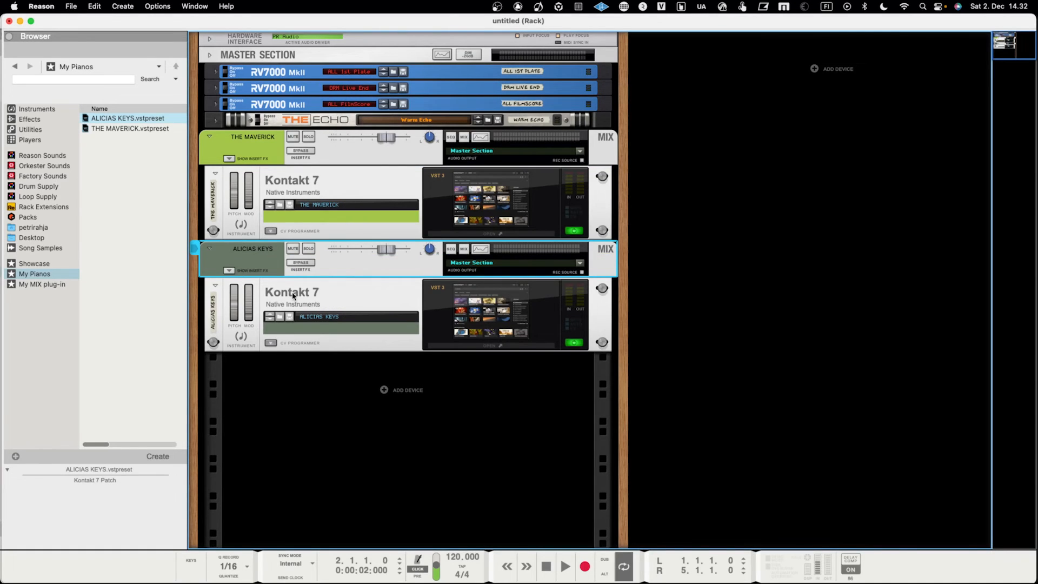
pyautogui.click(210, 136)
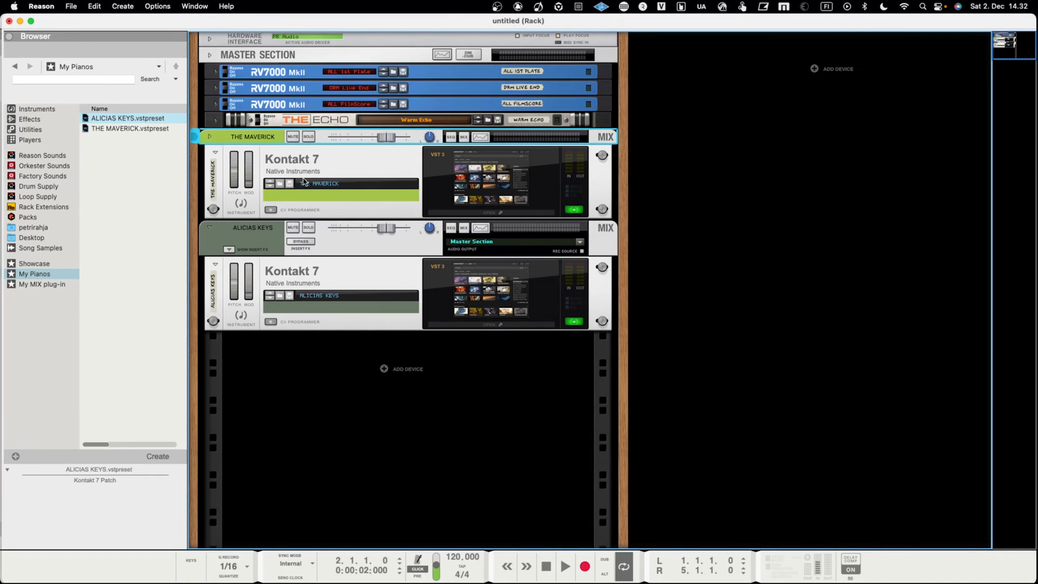
pyautogui.click(210, 136)
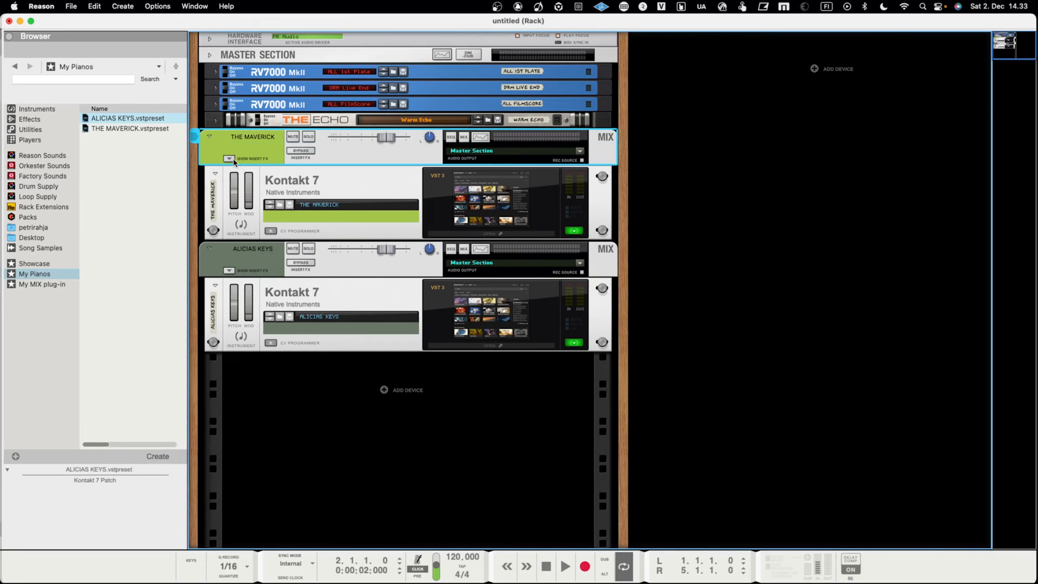
pyautogui.click(229, 159)
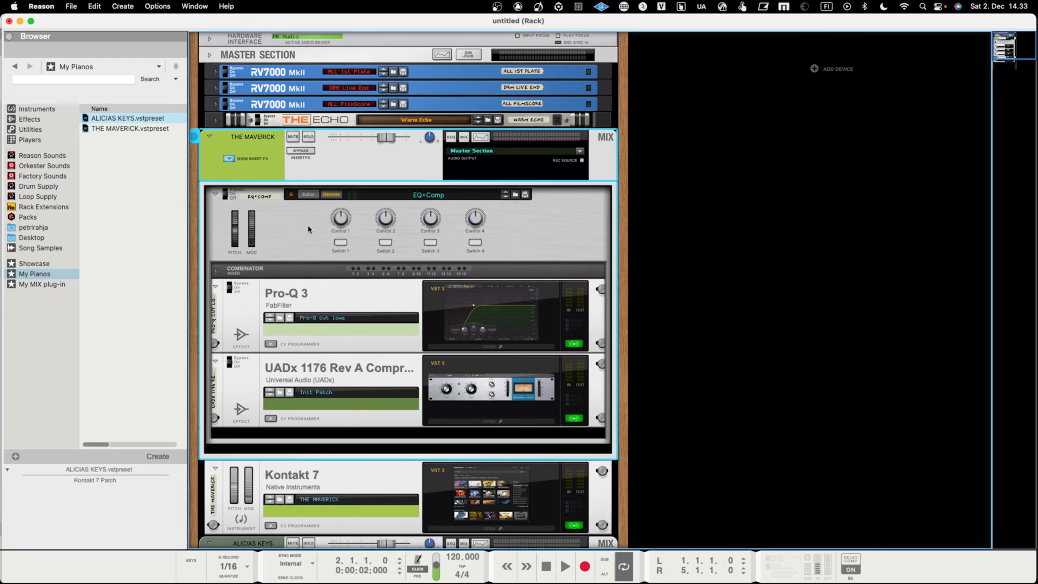
pyautogui.click(229, 158)
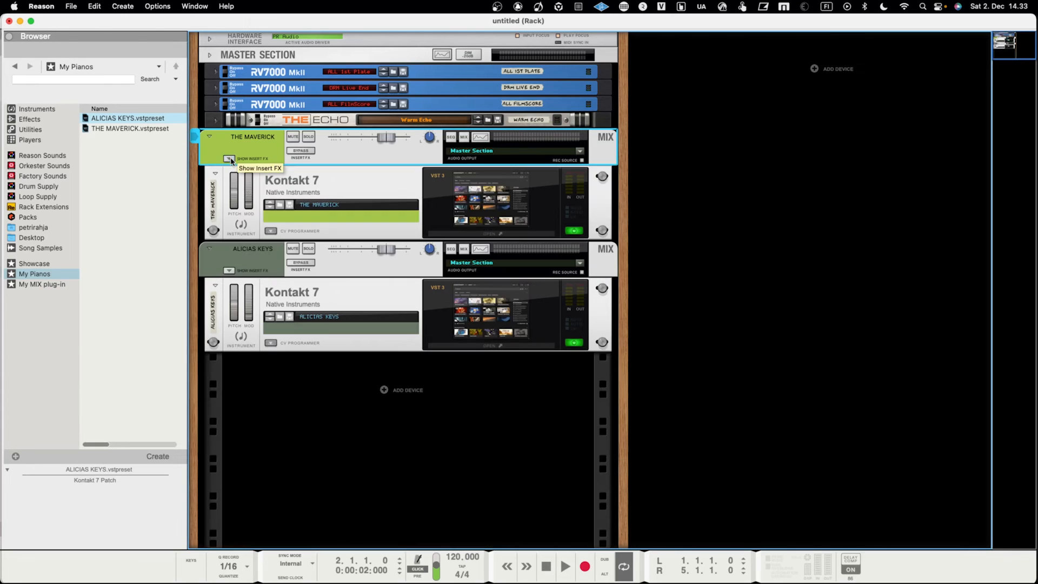
pyautogui.click(229, 270)
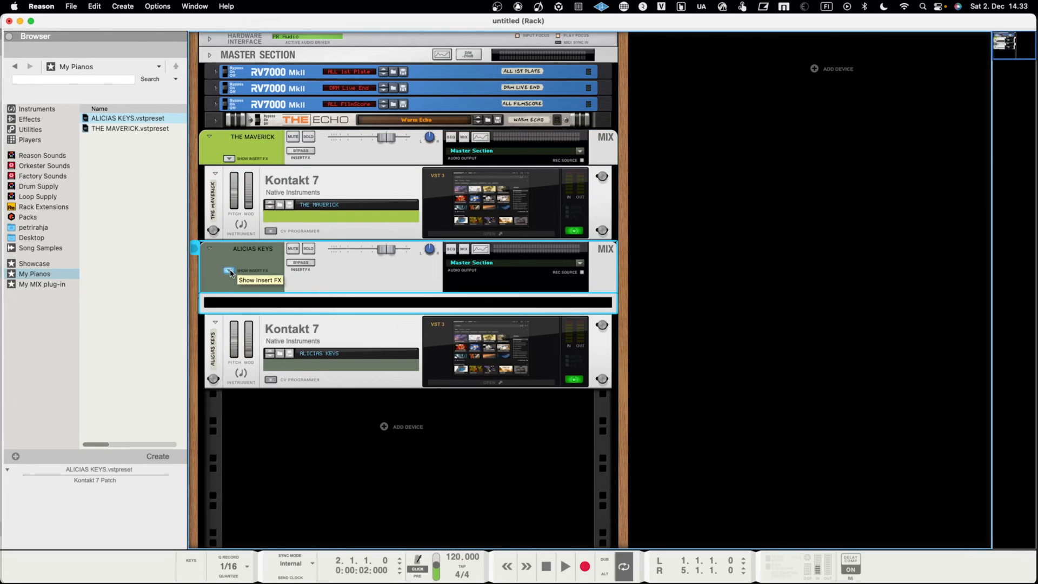
# Load EQ+Comp.cmb from the home folder's Music > Reason 12 > Presets > TRACK PRESETS into the ALICIAS KEYS channel's insert effects
pyautogui.click(40, 229)
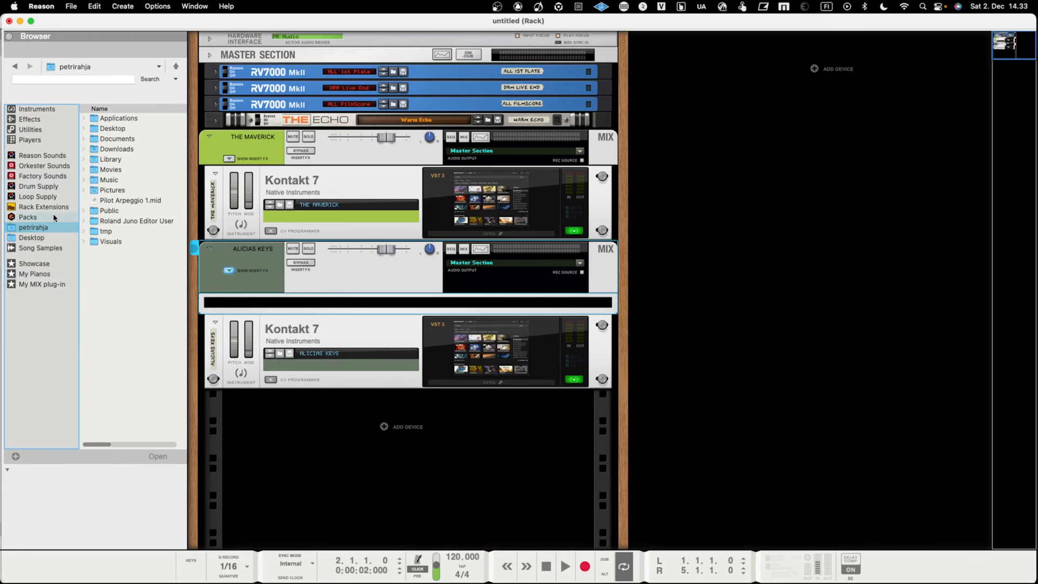
pyautogui.click(88, 180)
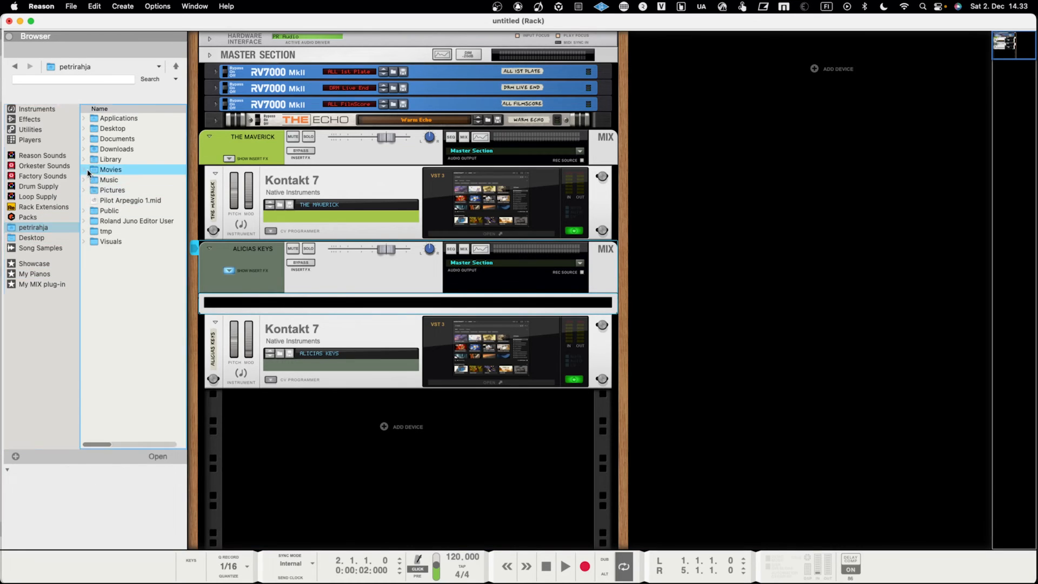
pyautogui.doubleClick(104, 183)
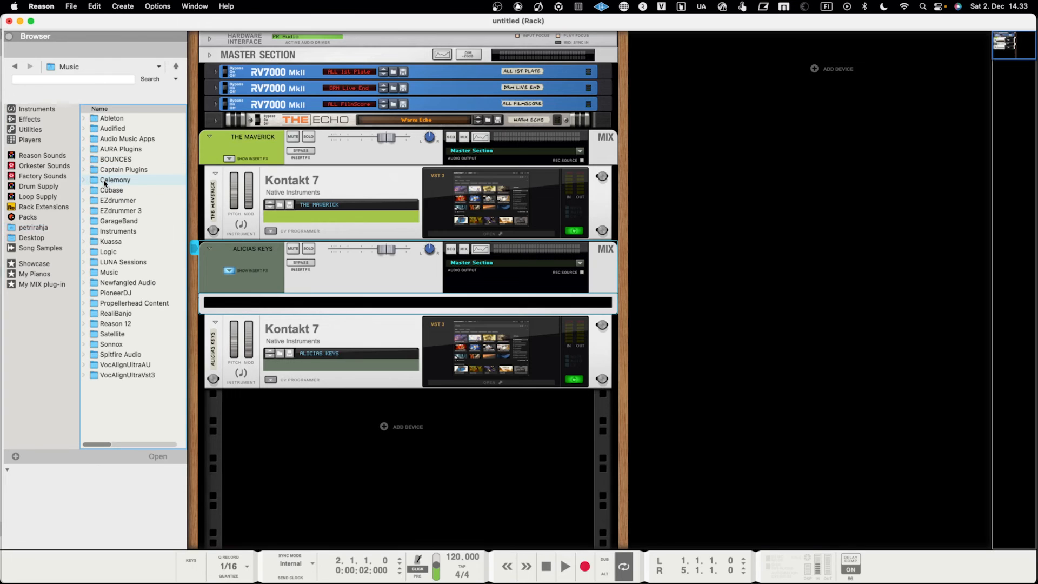
pyautogui.doubleClick(129, 324)
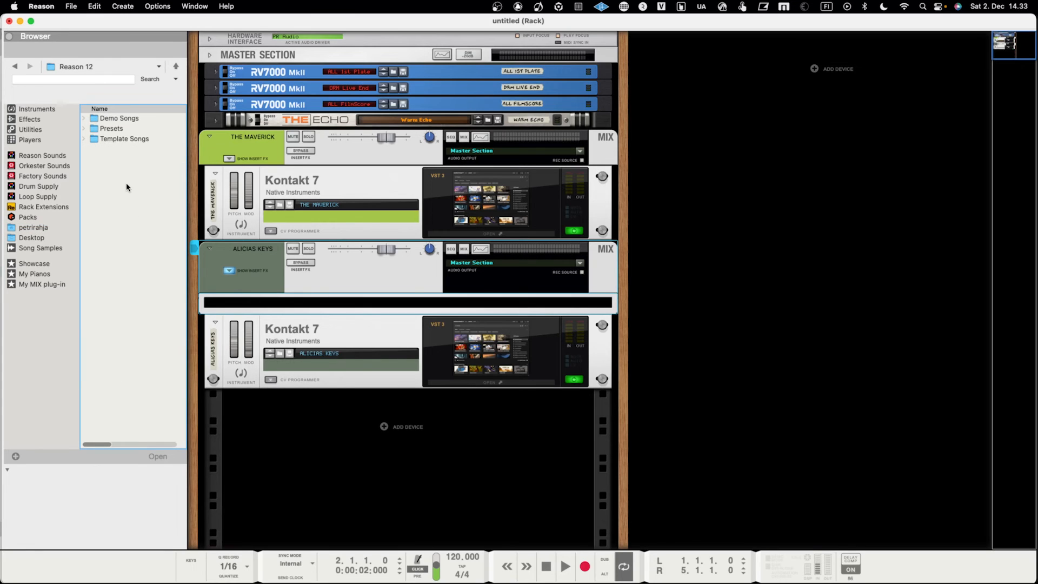
pyautogui.click(115, 128)
pyautogui.doubleClick(114, 128)
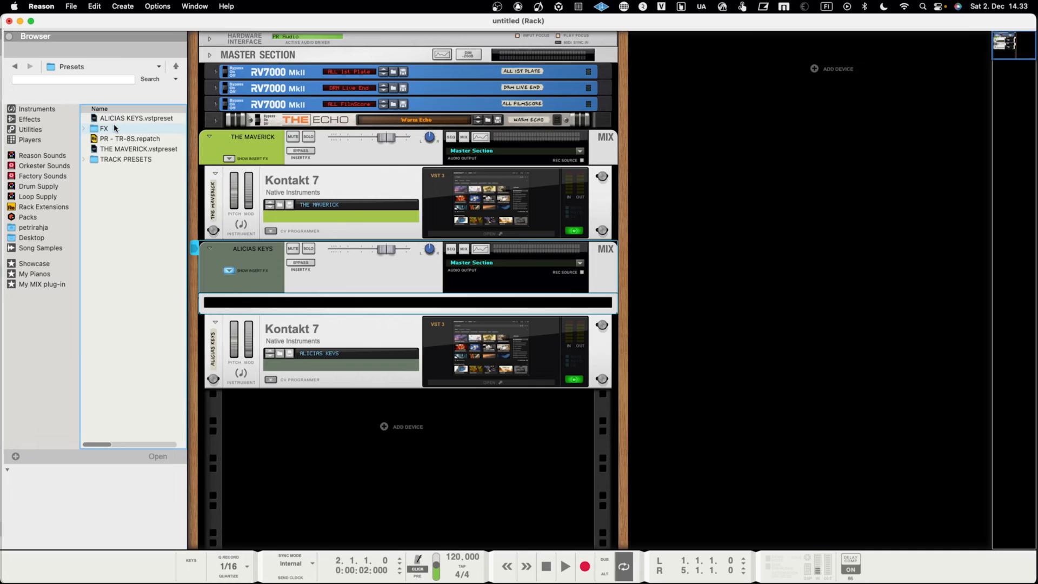
pyautogui.click(120, 160)
pyautogui.doubleClick(119, 160)
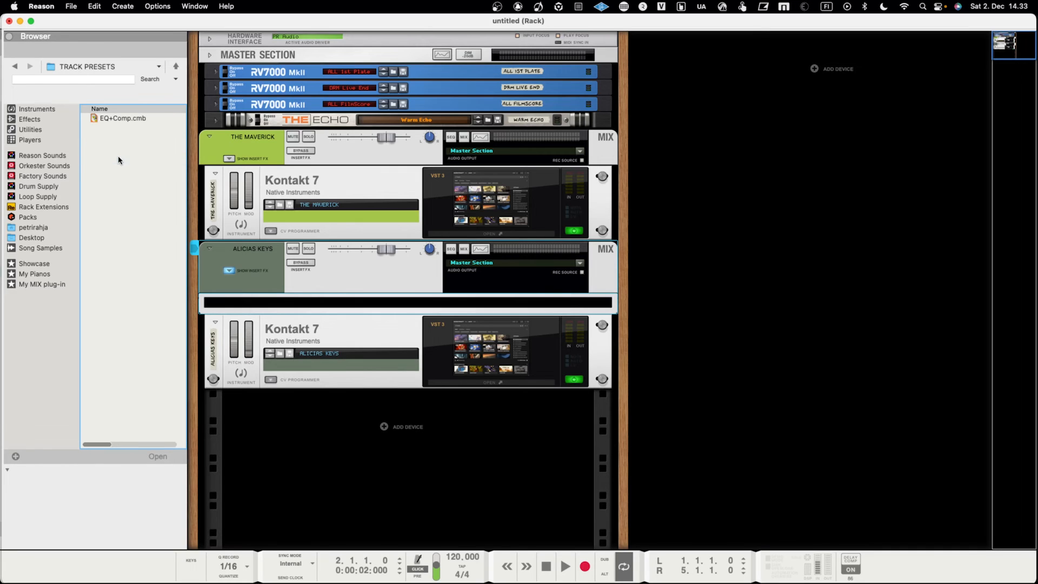
pyautogui.moveTo(111, 120); pyautogui.dragTo(317, 308)
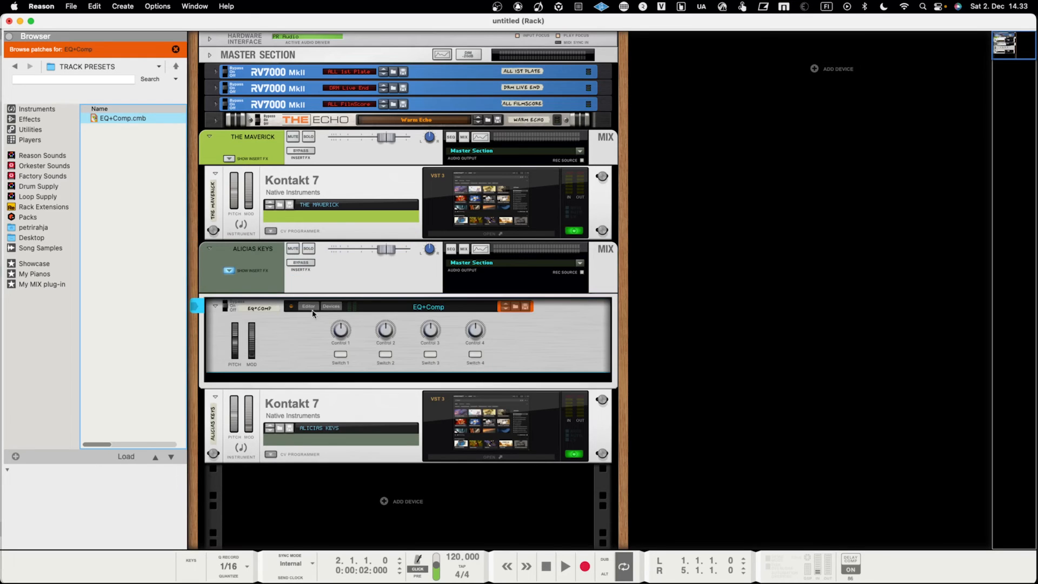
# Show the devices inside the EQ+Comp Combinator and check the UADx 1176 Rev A Compressor's plug-in window
pyautogui.scroll(-2, 312, 313)
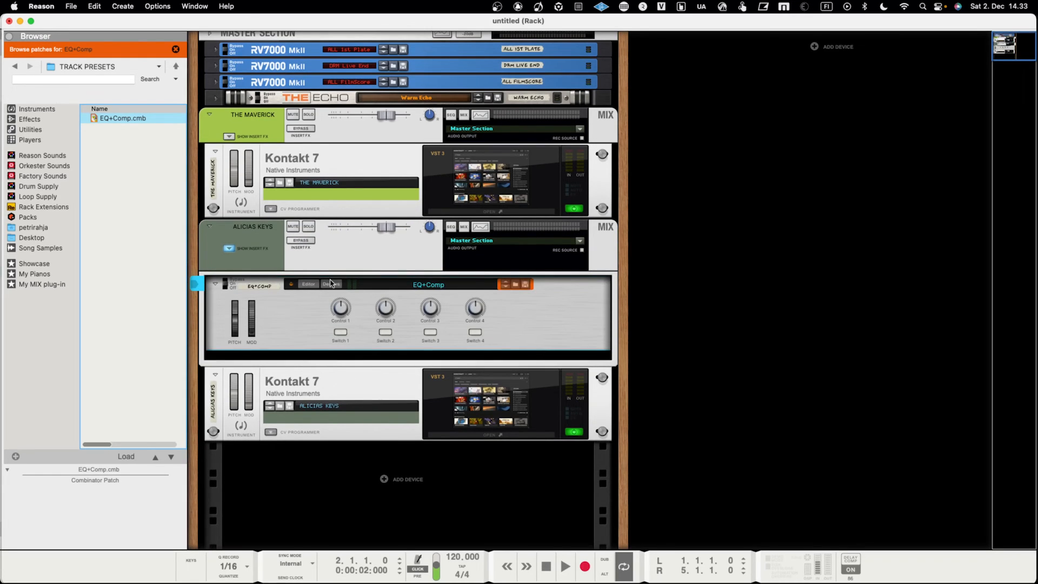
pyautogui.click(331, 283)
pyautogui.scroll(-8, 379, 336)
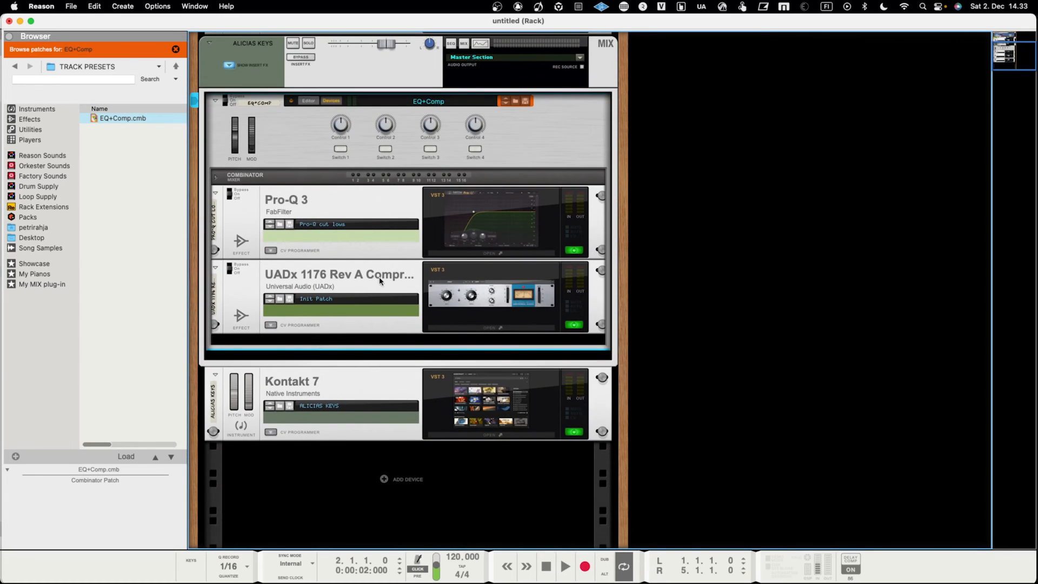
pyautogui.scroll(2, 417, 281)
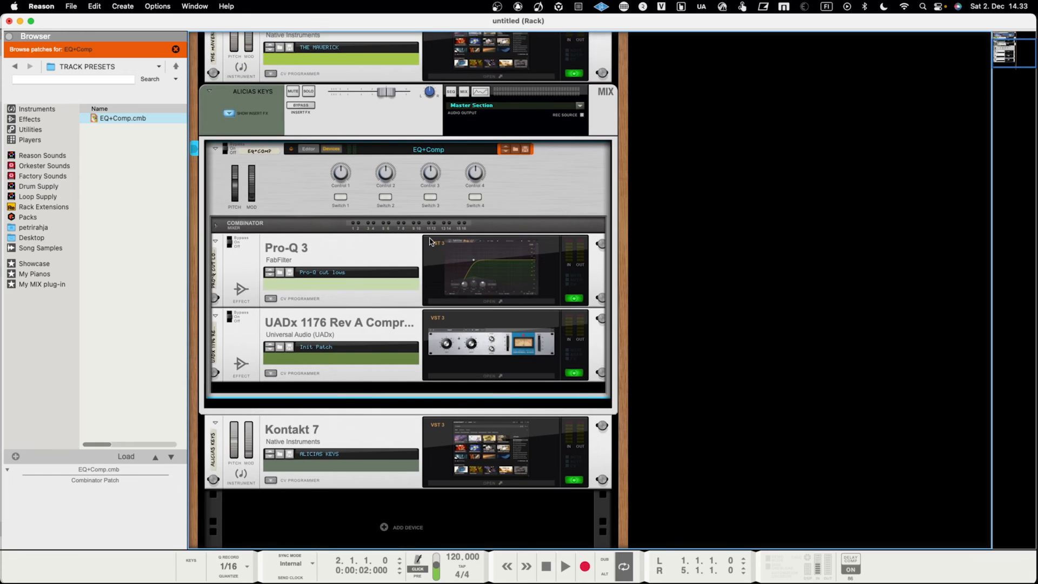
pyautogui.scroll(-1, 410, 350)
pyautogui.doubleClick(464, 340)
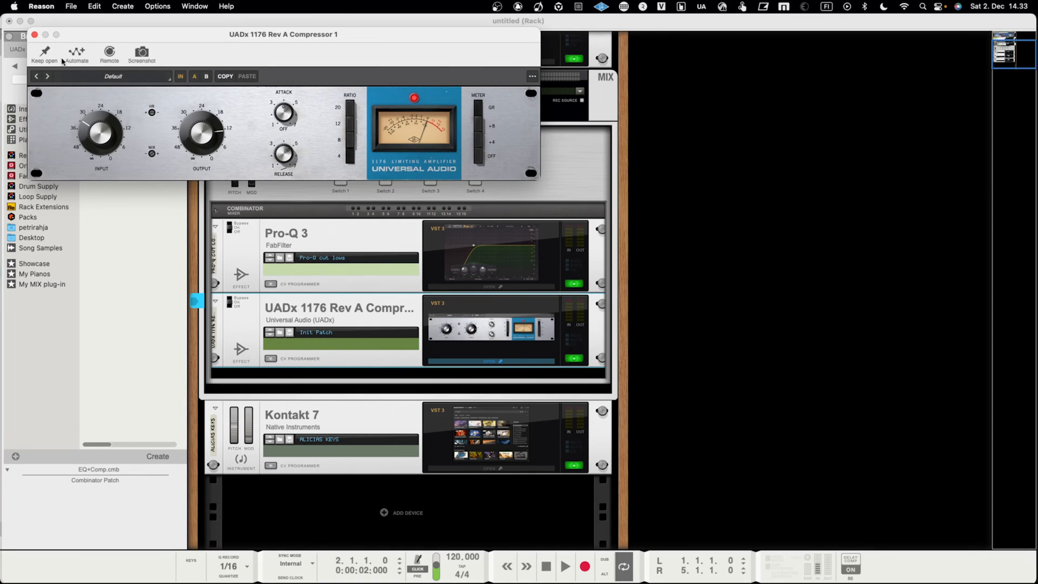
pyautogui.click(34, 35)
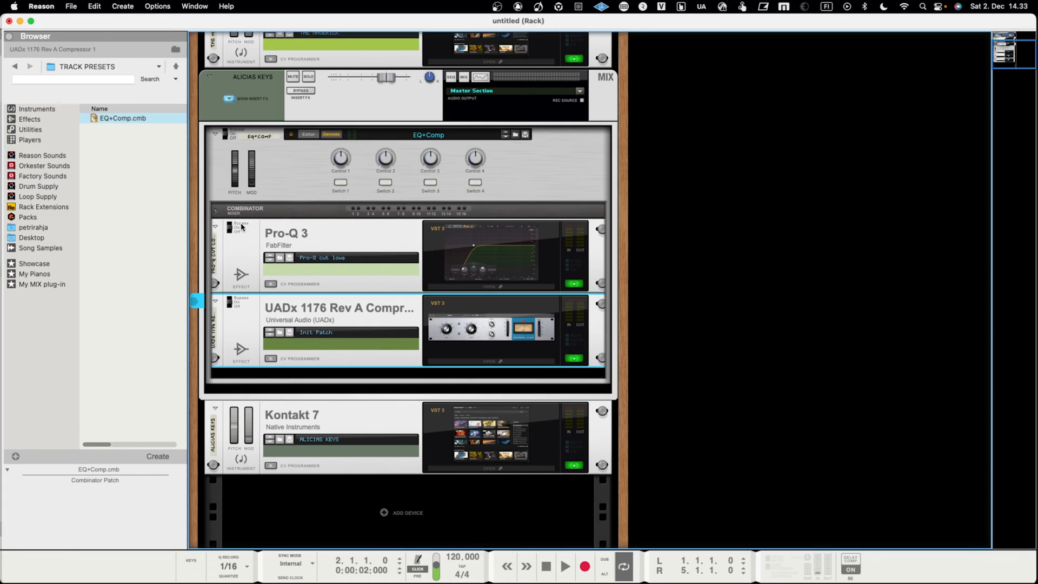
# Delete the EQ+Comp Combinator from the ALICIAS KEYS channel's insert effects
pyautogui.scroll(5, 278, 235)
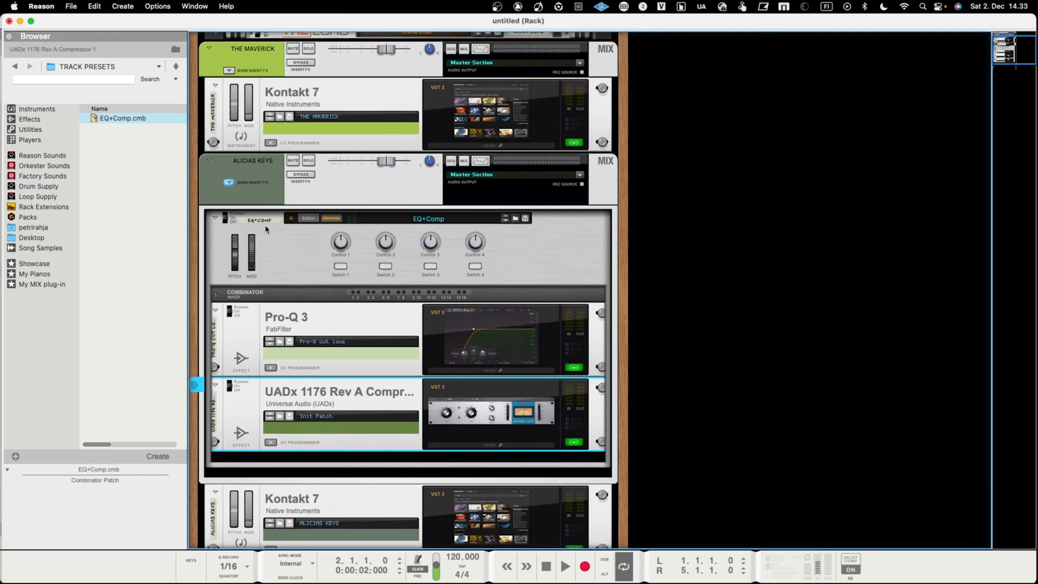
pyautogui.click(285, 247)
pyautogui.press('BackSpace')
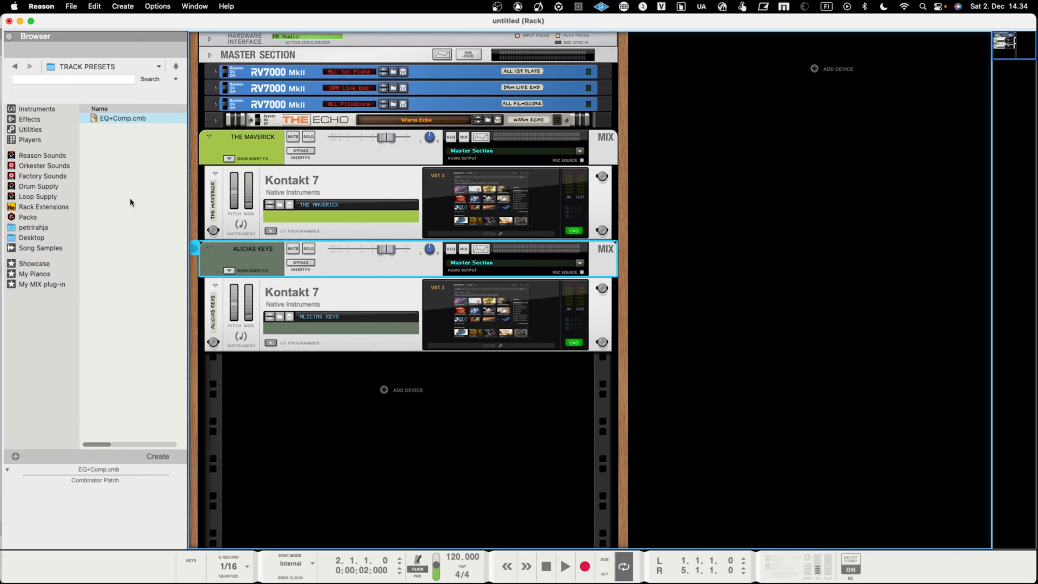
# Open the home folder's Music folder in the Browser
pyautogui.click(35, 227)
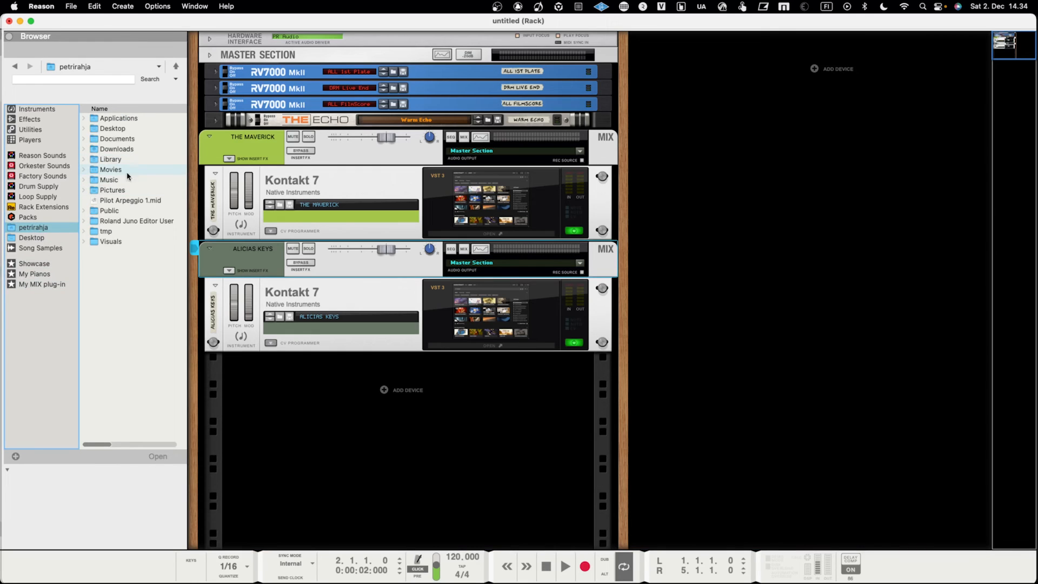
pyautogui.doubleClick(105, 181)
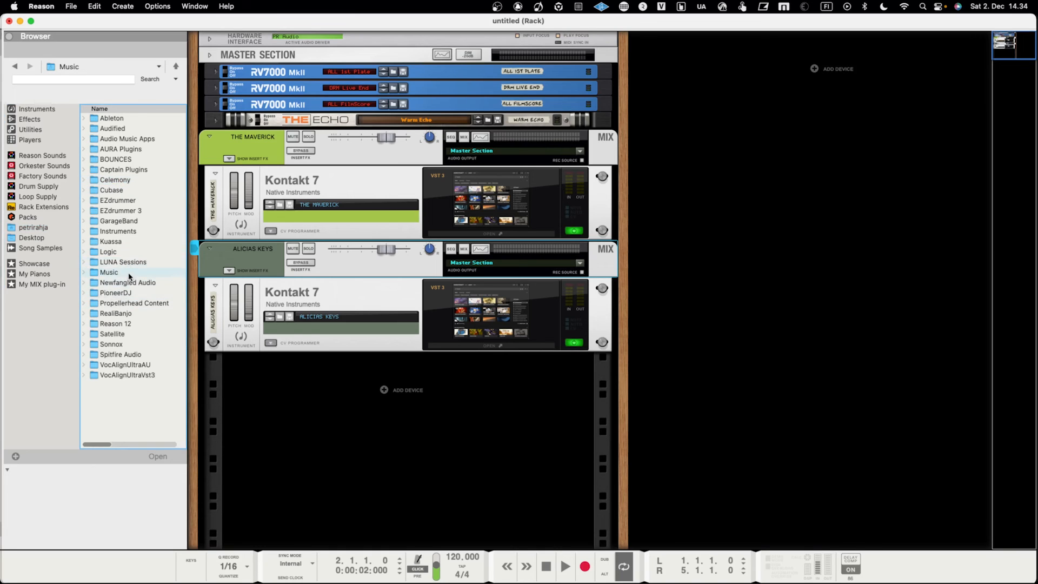
pyautogui.doubleClick(110, 272)
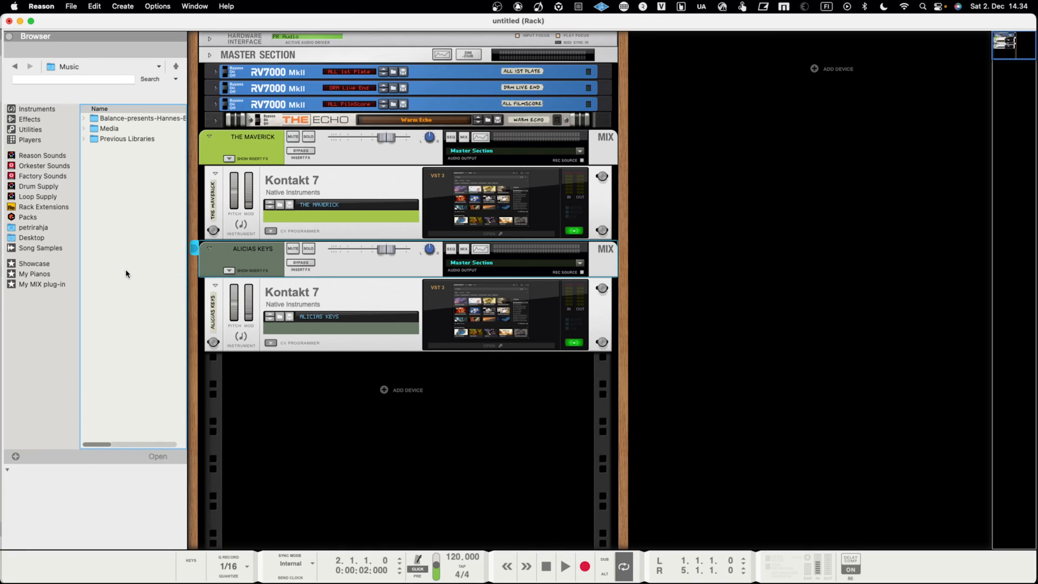
pyautogui.click(14, 66)
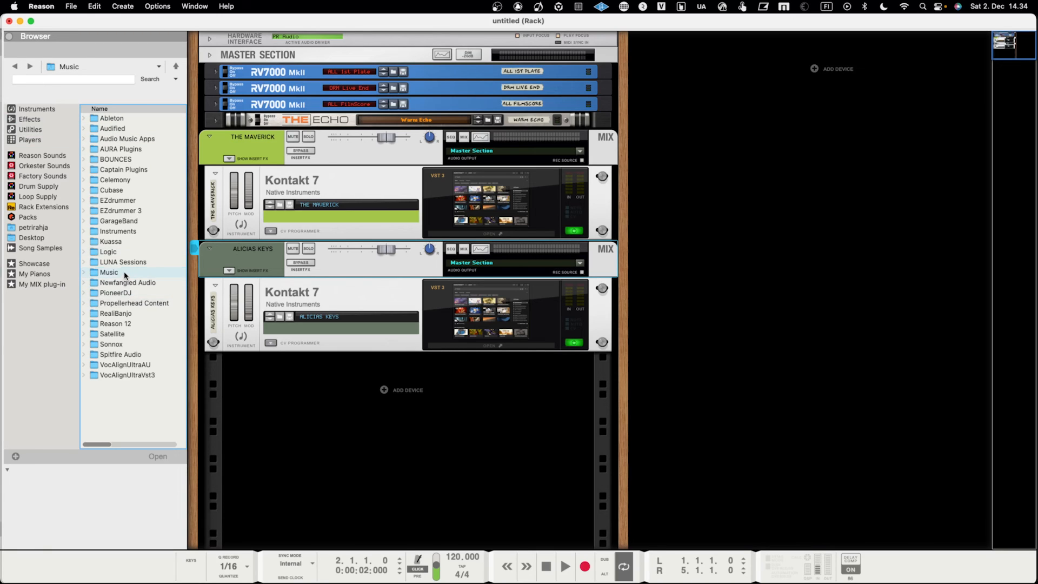
pyautogui.doubleClick(125, 275)
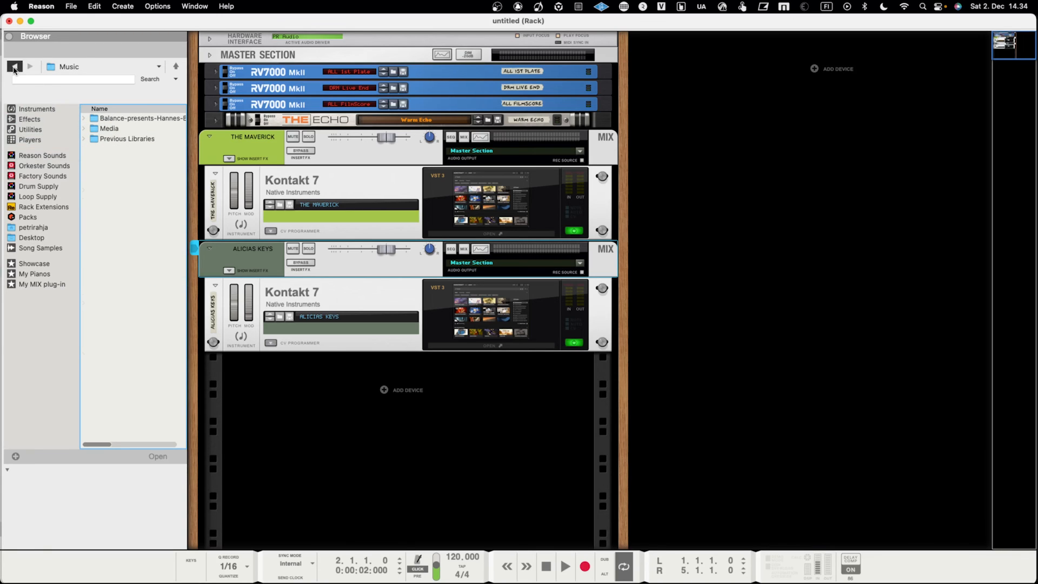
pyautogui.click(15, 66)
# Add the FX and TRACK PRESETS folders from Reason 12 > Presets to the Browser's list of locations
pyautogui.click(131, 323)
pyautogui.doubleClick(130, 323)
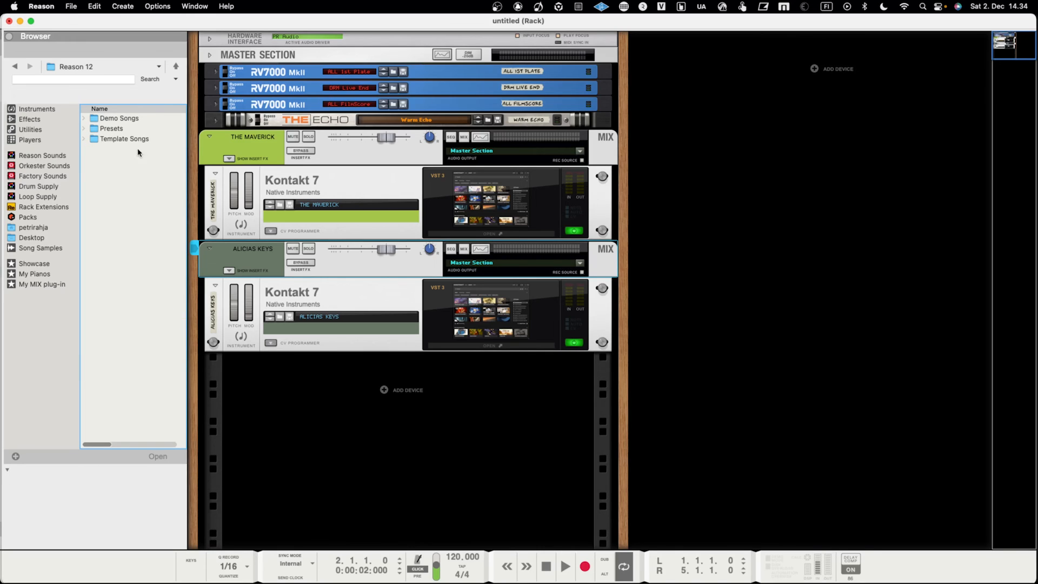
pyautogui.doubleClick(129, 128)
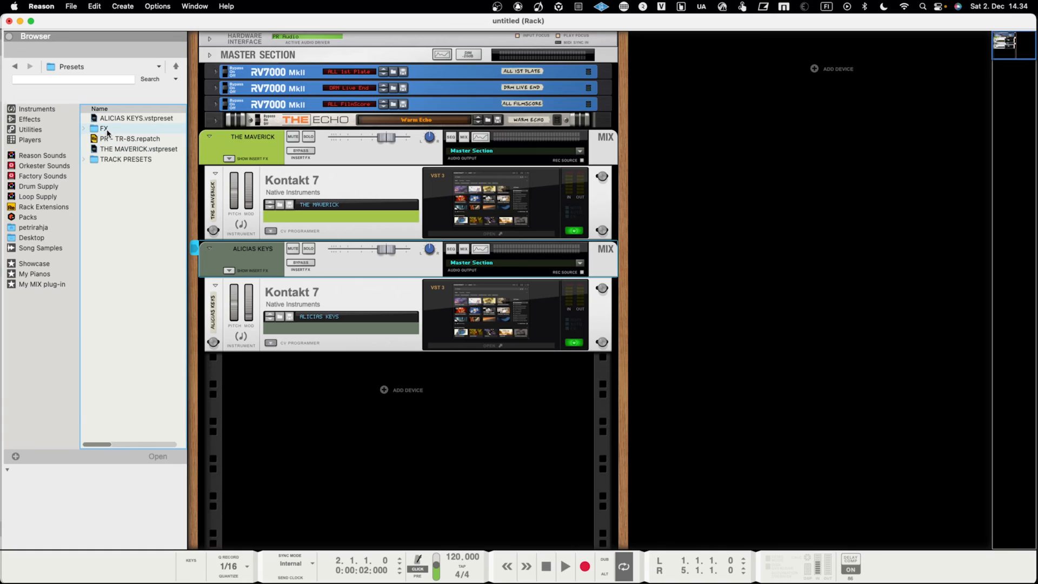
pyautogui.moveTo(119, 129); pyautogui.dragTo(27, 303)
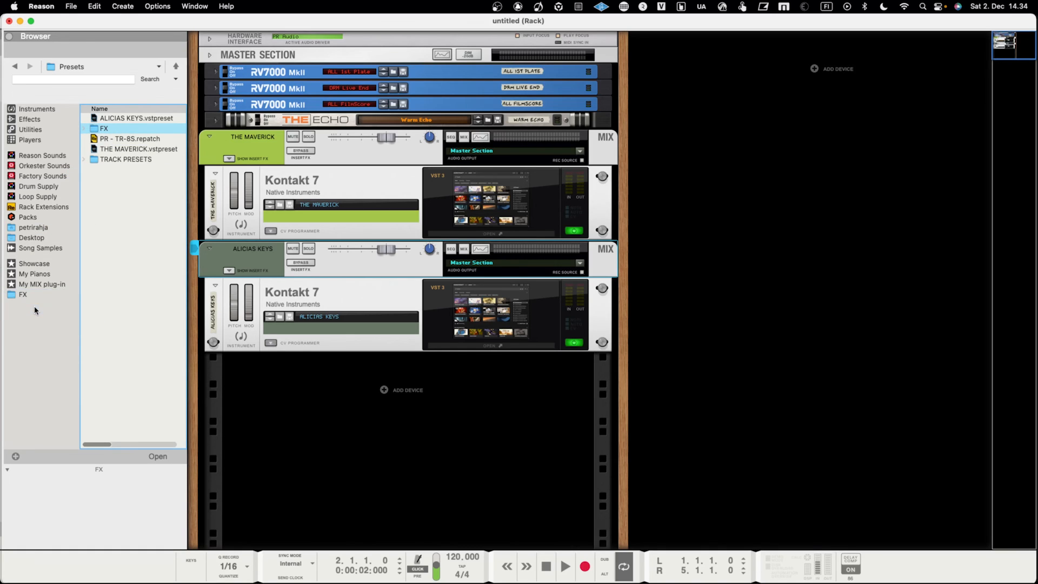
pyautogui.moveTo(135, 161); pyautogui.dragTo(27, 313)
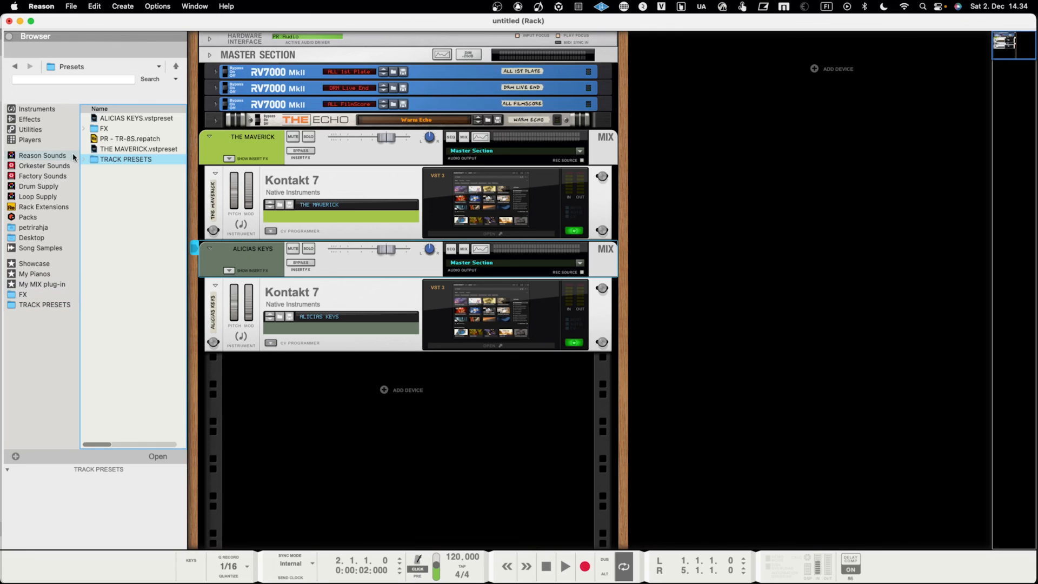
# Compare the contents of the FX and TRACK PRESETS folder shortcuts with the My Pianos and My MIX plug-in favorites lists
pyautogui.click(102, 130)
pyautogui.doubleClick(105, 130)
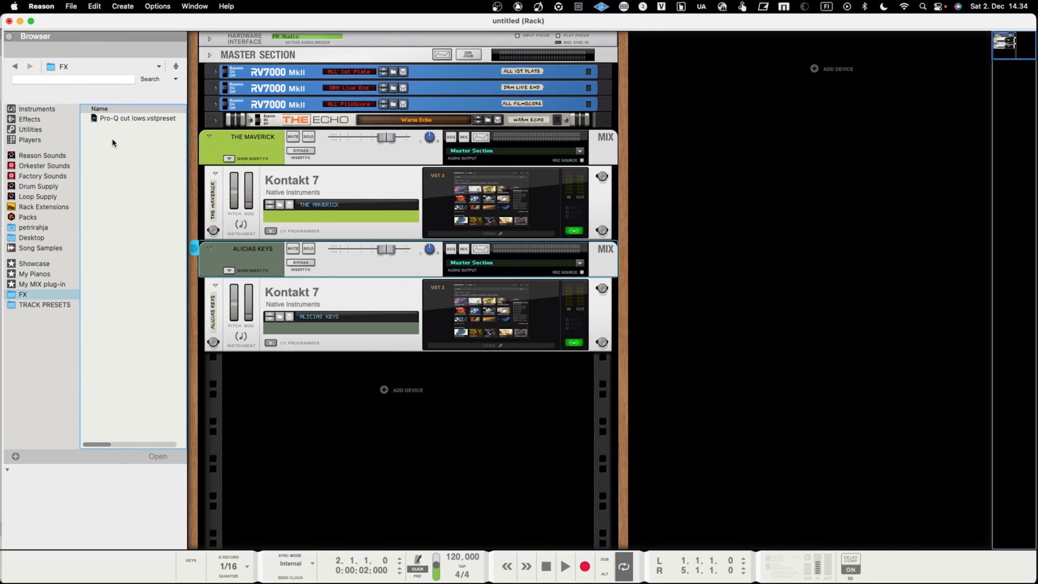
pyautogui.click(61, 305)
pyautogui.click(60, 294)
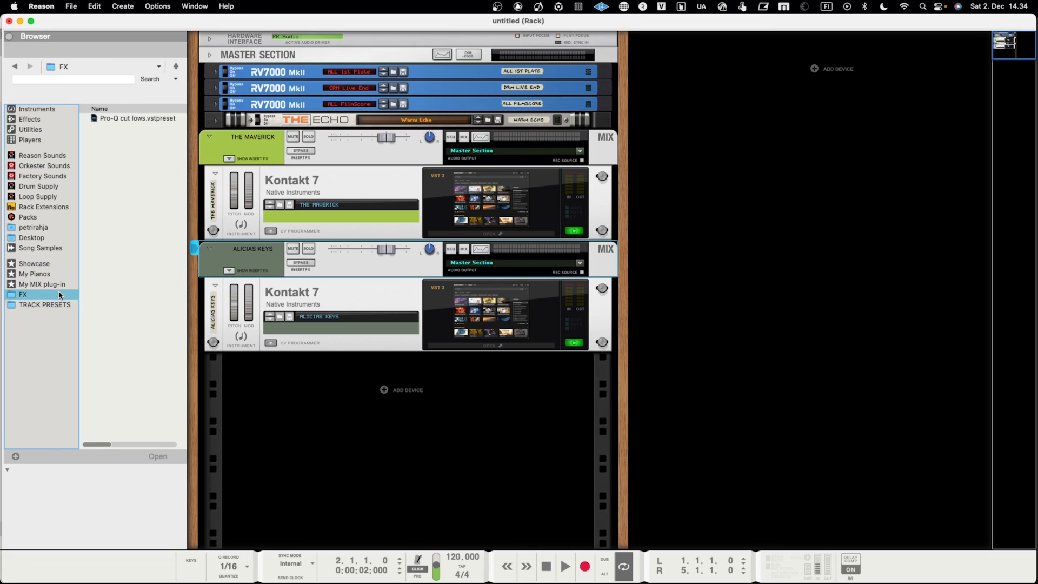
pyautogui.click(52, 285)
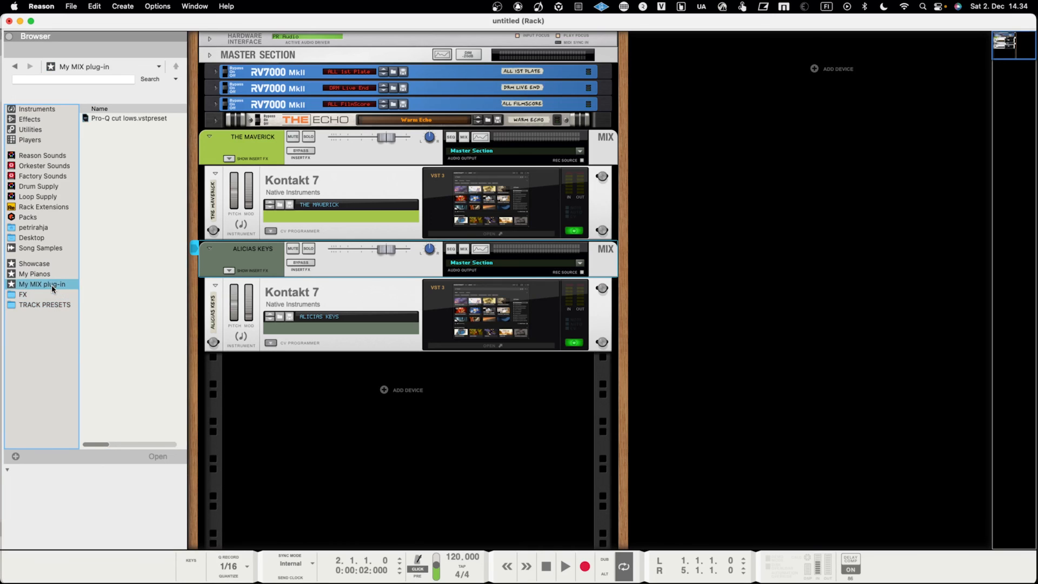
pyautogui.click(42, 274)
pyautogui.click(45, 284)
pyautogui.click(42, 274)
pyautogui.click(45, 284)
pyautogui.click(108, 121)
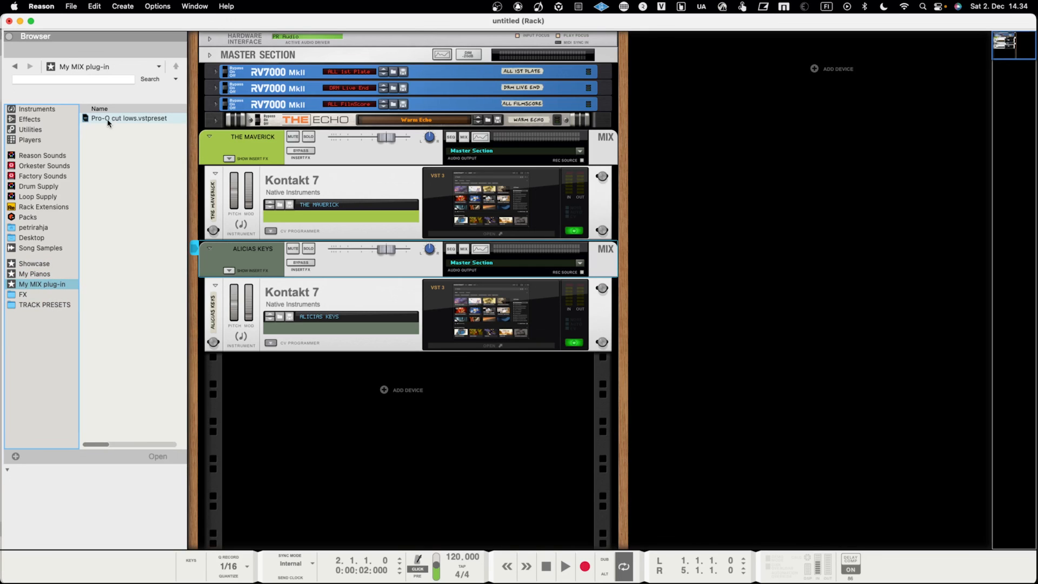
pyautogui.click(37, 295)
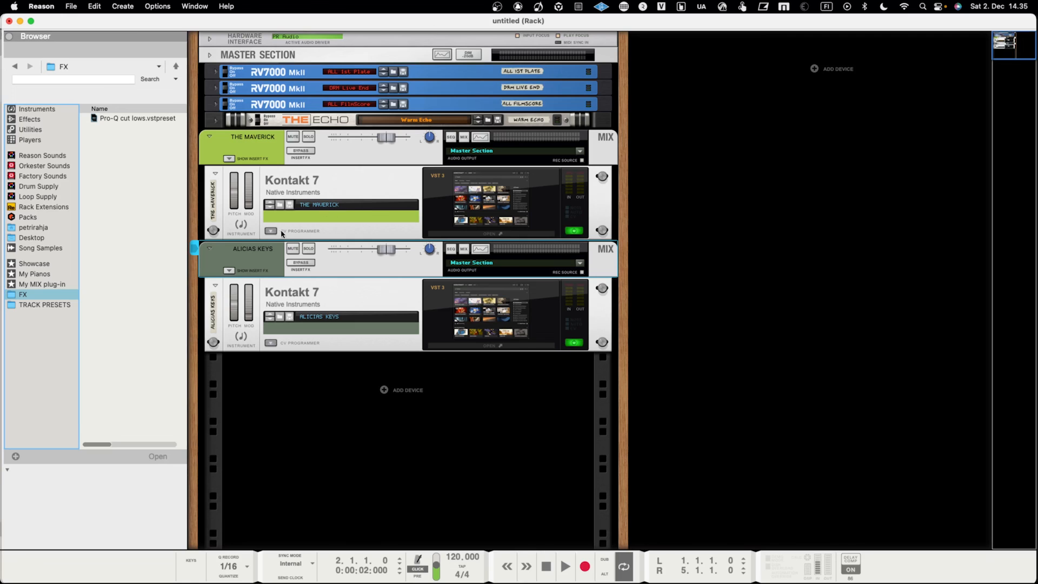
# Show THE MAVERICK channel's insert effects and review its EQ+Comp Combinator together with both Kontakt 7 channels
pyautogui.click(230, 159)
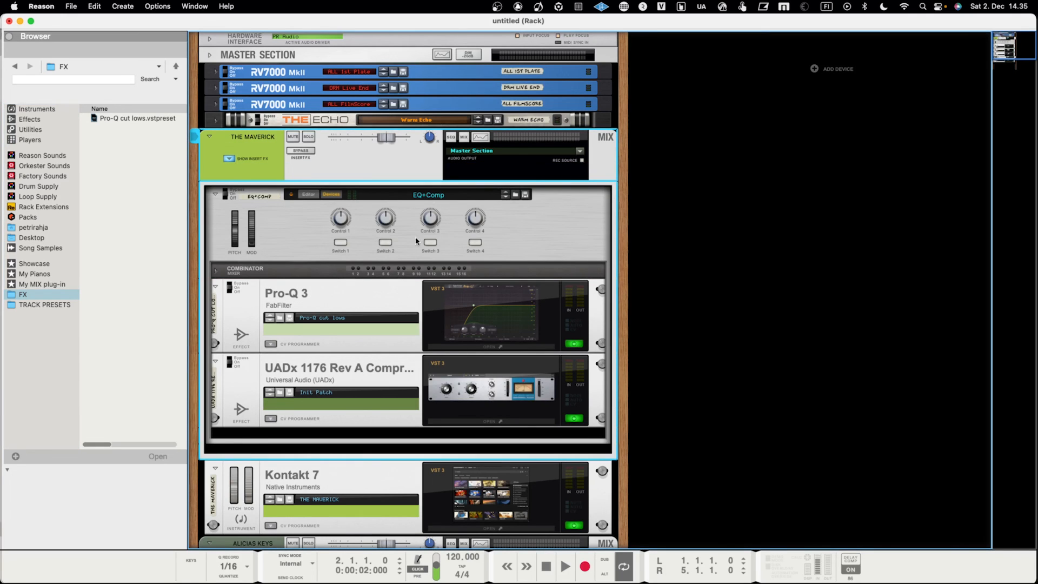
pyautogui.scroll(-2, 395, 372)
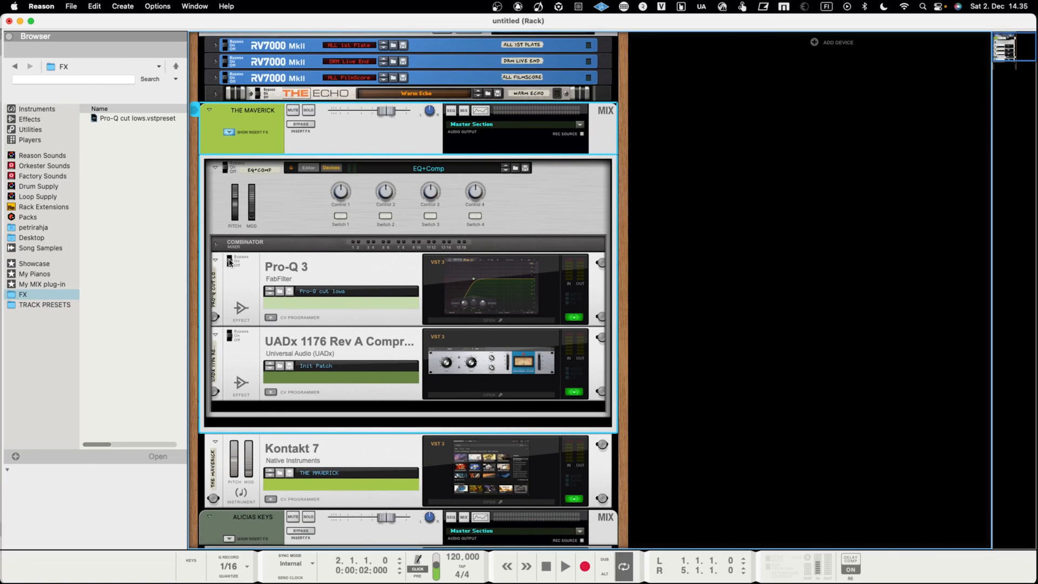
pyautogui.scroll(-10, 300, 317)
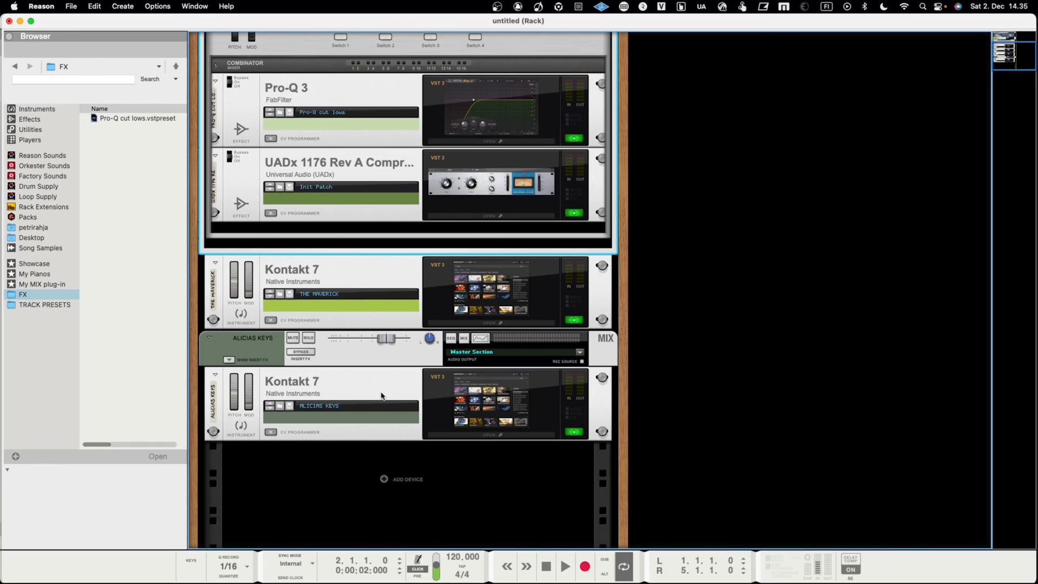
pyautogui.scroll(10, 380, 397)
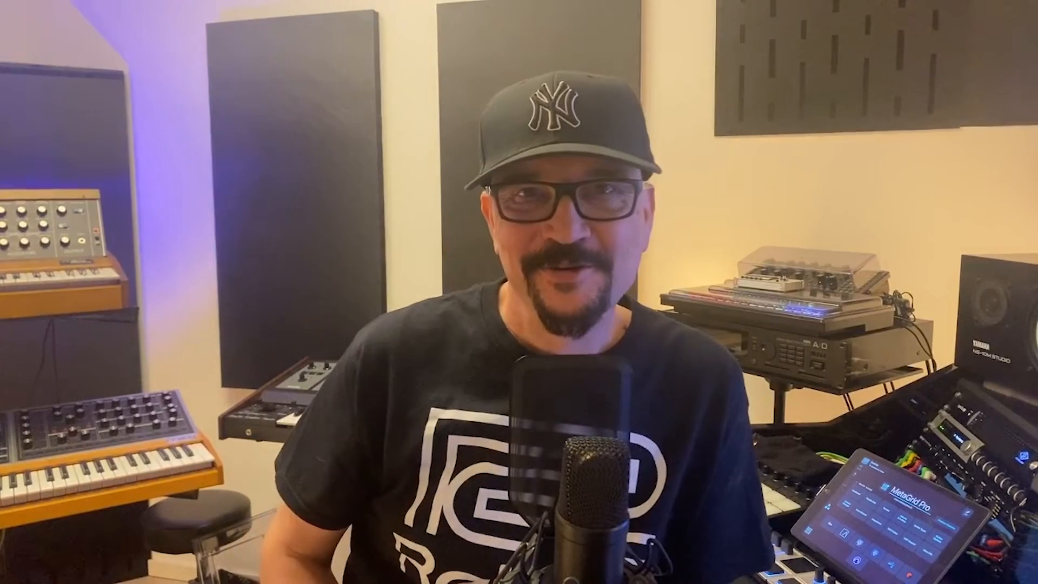